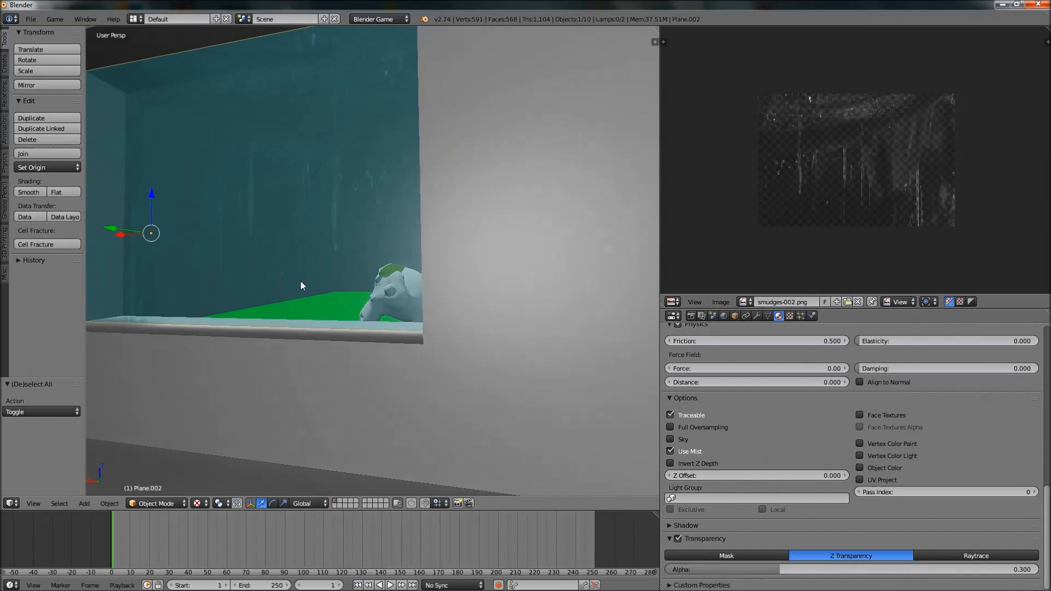
Step: Raise the leaf plane on the monkey head 1 unit along the Z axis
middle_click_drag(264, 235, 314, 275)
scroll(314, 274, "up", 6)
middle_click_drag(483, 340, 638, 305)
middle_click_drag(478, 237, 356, 252)
right_click(356, 252)
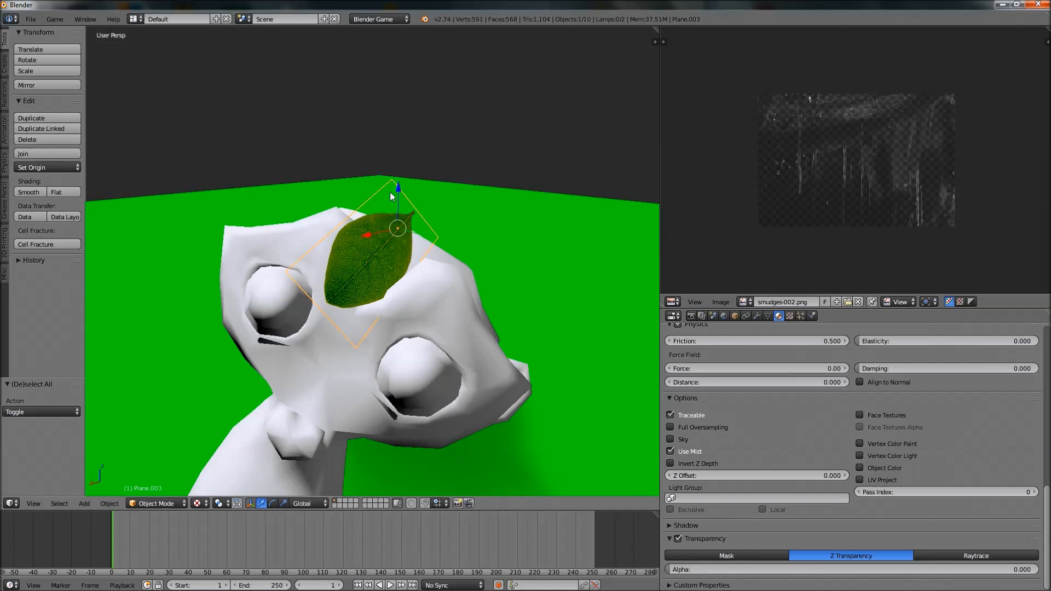
left_click_drag(395, 191, 415, 64)
Step: Run the game preview to check the raised leaf plane, and end it
middle_click_drag(415, 65, 327, 274)
key("p")
key("Escape")
Step: Delete the leaf plane together with the glass pane in the window opening
scroll(327, 275, "down", 10)
middle_click_drag(304, 284, 480, 205, "shift")
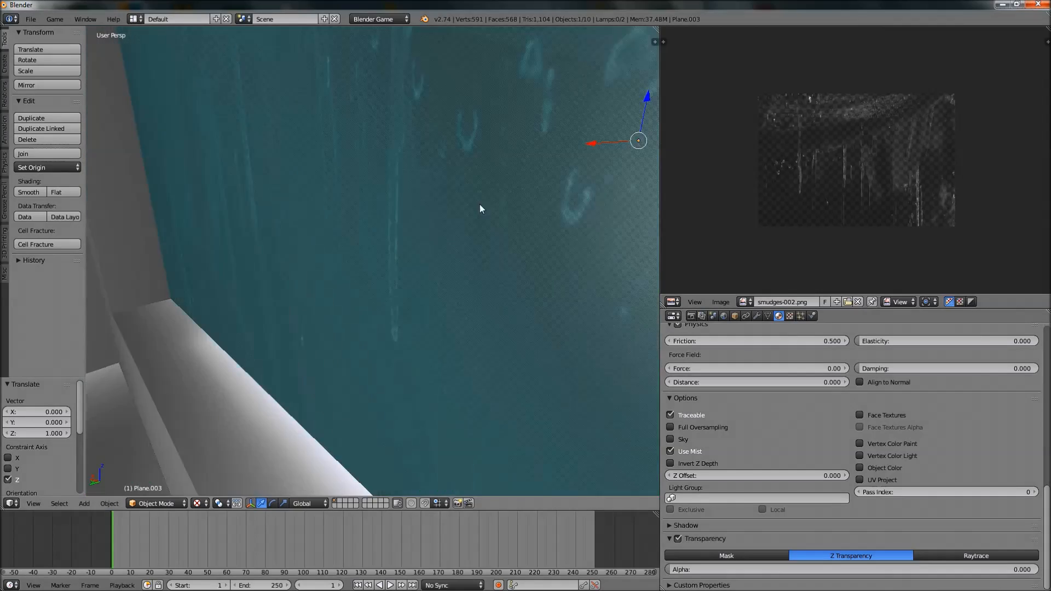
scroll(491, 213, "down", 2)
right_click(463, 224, "shift")
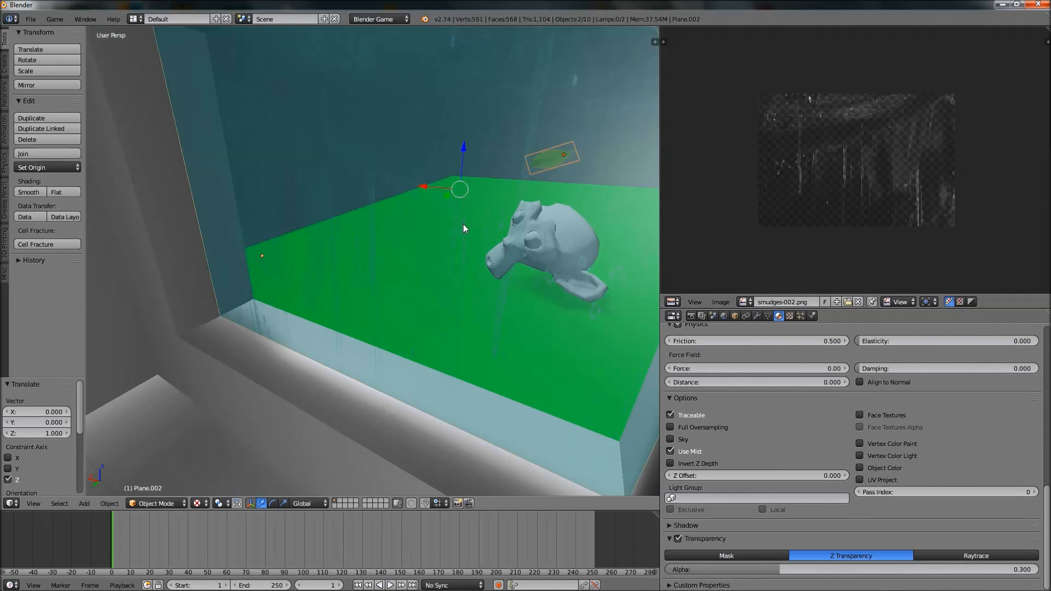
key("Delete")
scroll(435, 235, "down", 8)
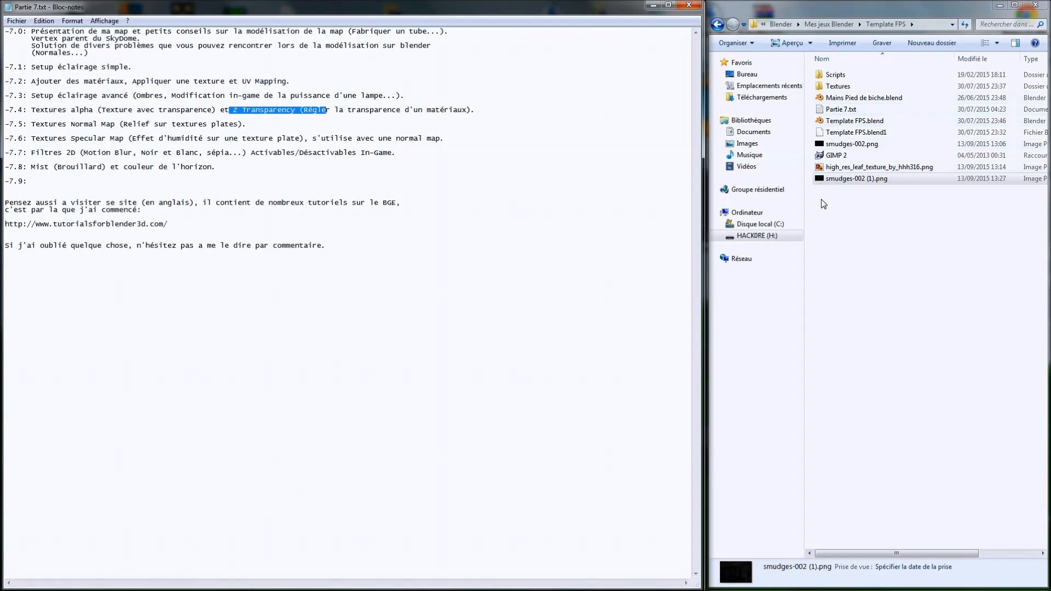
Step: Show the GIMP 2 shortcut in the Template FPS folder and return to Blender
left_click(864, 218)
left_click(831, 156)
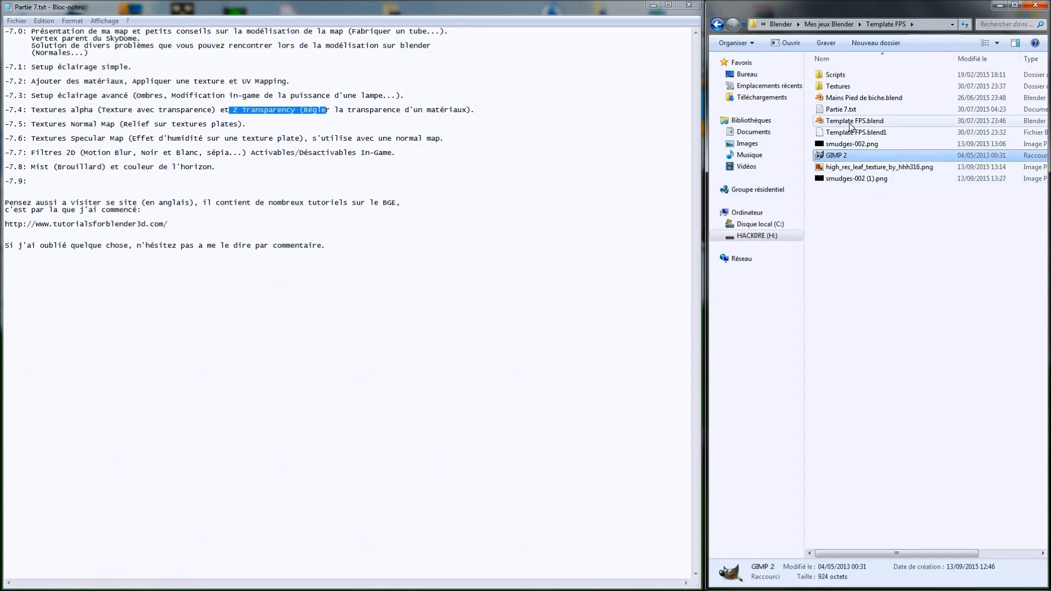
left_click(91, 585)
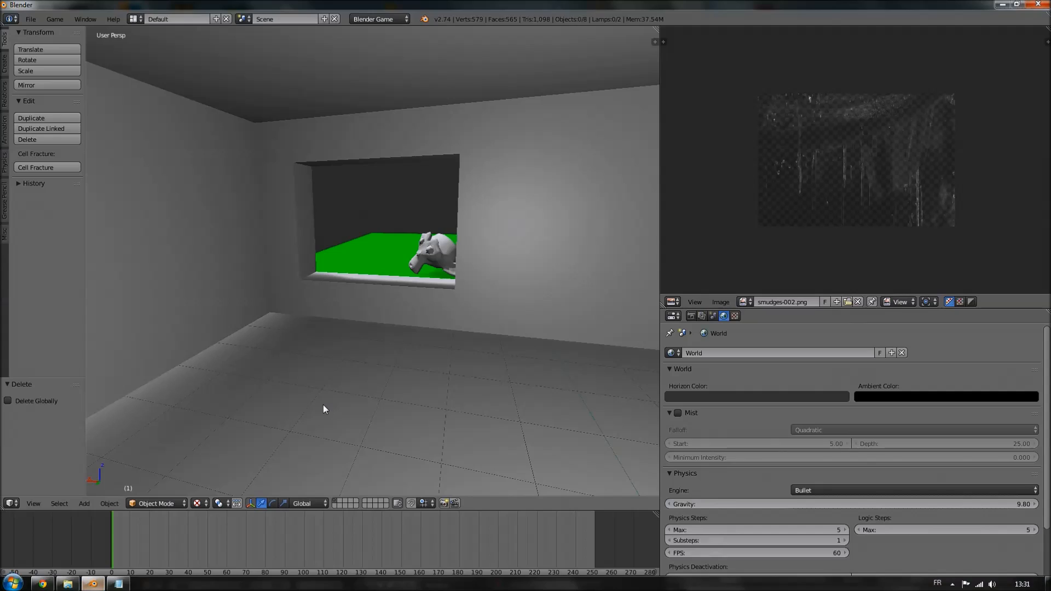
scroll(402, 321, "down", 4)
middle_click_drag(351, 321, 263, 275, "shift")
middle_click_drag(211, 251, 366, 171)
scroll(215, 240, "up", 3)
scroll(264, 264, "up", 2)
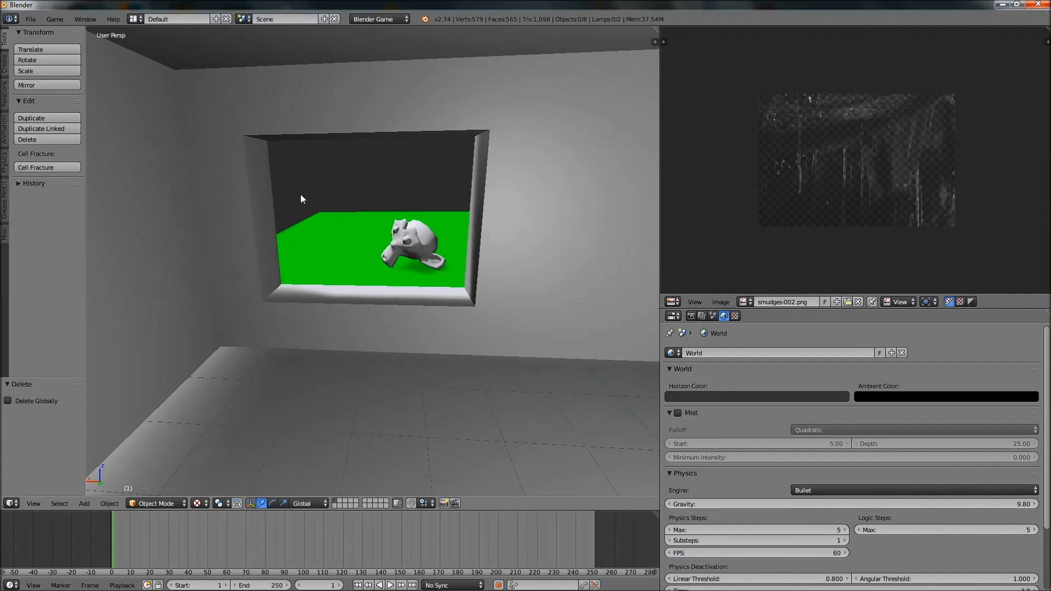
scroll(339, 324, "down", 2)
scroll(339, 324, "down", 2)
middle_click_drag(339, 324, 291, 322)
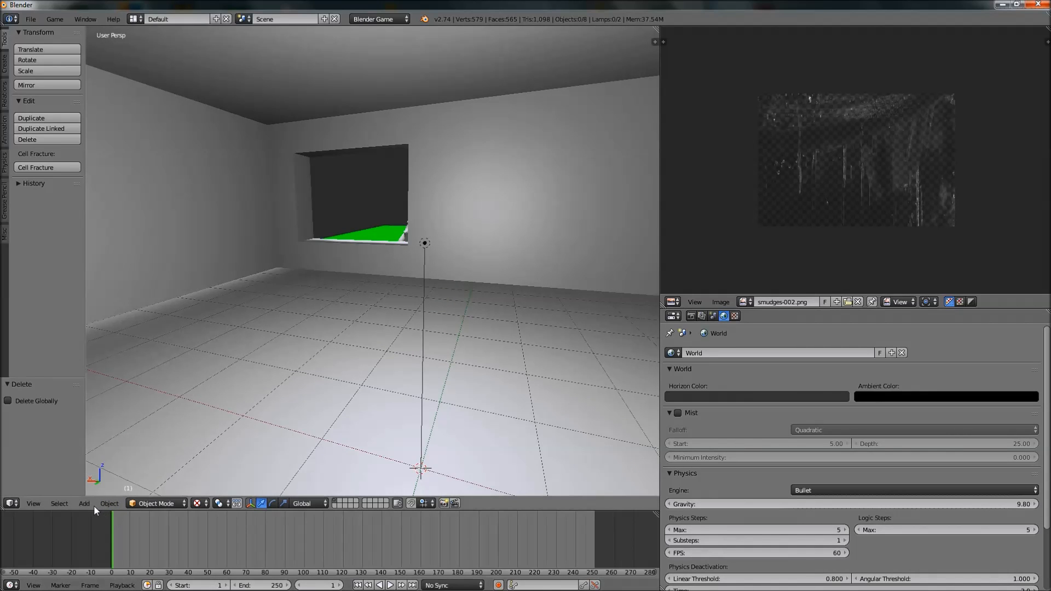
middle_click_drag(421, 280, 431, 291)
middle_click_drag(313, 203, 333, 257, "shift")
scroll(461, 195, "up", 3)
scroll(333, 257, "up", 2)
middle_click_drag(420, 295, 410, 296)
middle_click_drag(294, 271, 321, 262)
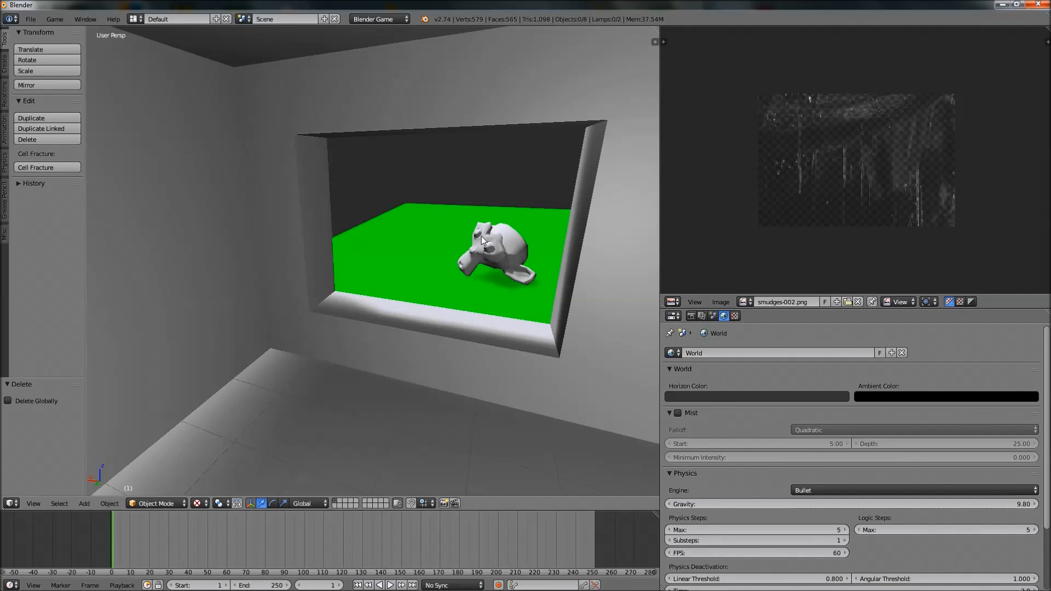
middle_click_drag(423, 290, 414, 285)
scroll(415, 284, "down", 2)
middle_click_drag(449, 323, 375, 303, "shift")
scroll(398, 293, "down", 2)
scroll(378, 295, "up", 4)
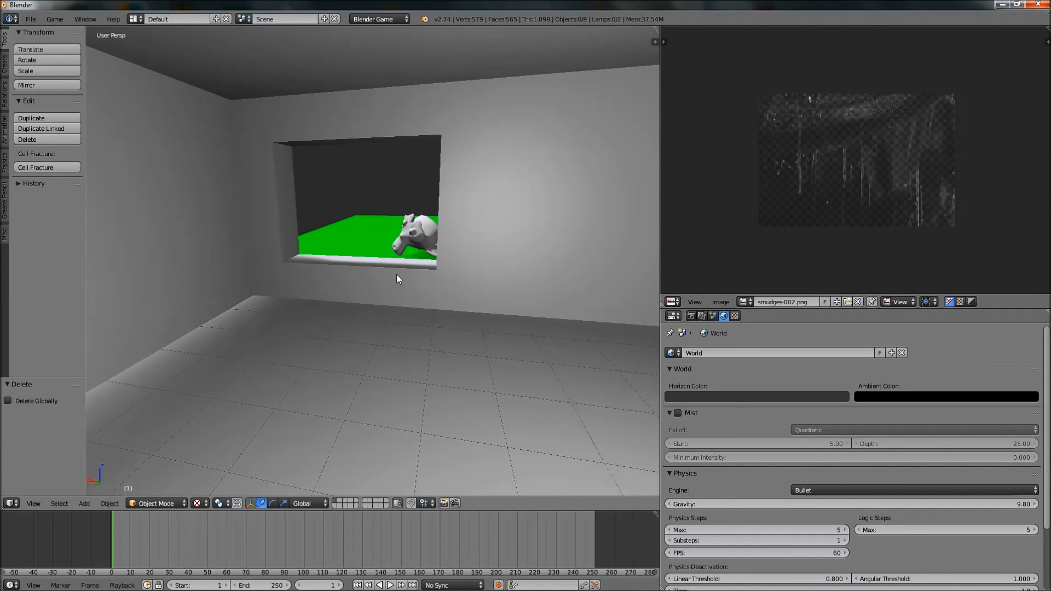
scroll(395, 277, "down", 2)
scroll(412, 297, "up", 2)
mouse_move(369, 283)
middle_mouse_down()
mouse_move(381, 285)
mouse_move(368, 276)
middle_mouse_up()
scroll(422, 297, "down", 1)
middle_click_drag(301, 340, 508, 304)
middle_click_drag(305, 301, 317, 248)
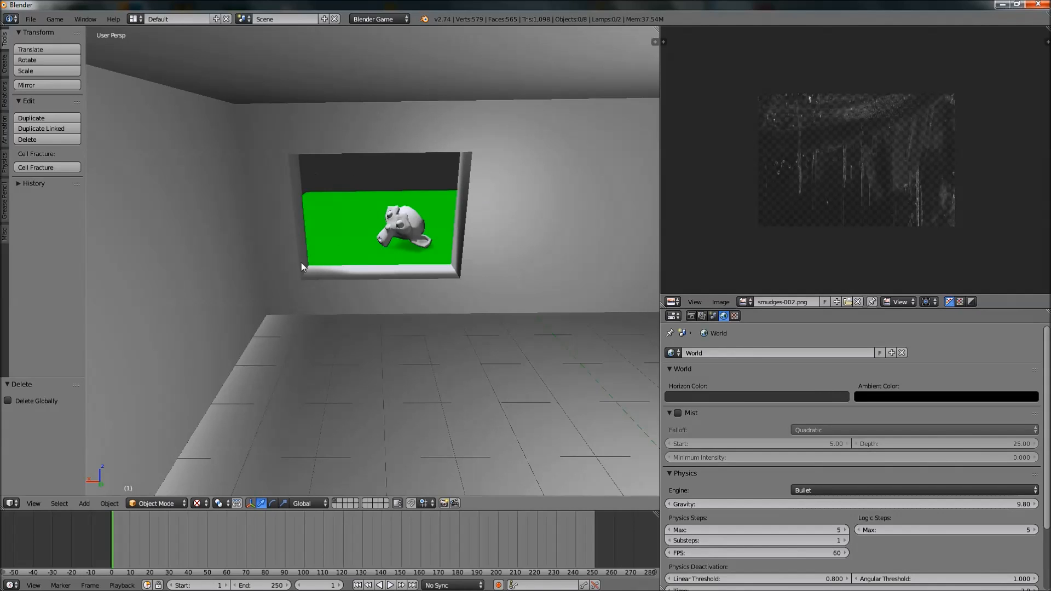
Step: Add a plane mesh to the room and raise it 1 unit along the Z axis
middle_click_drag(302, 262, 257, 306)
left_click(85, 503)
mouse_move(88, 491)
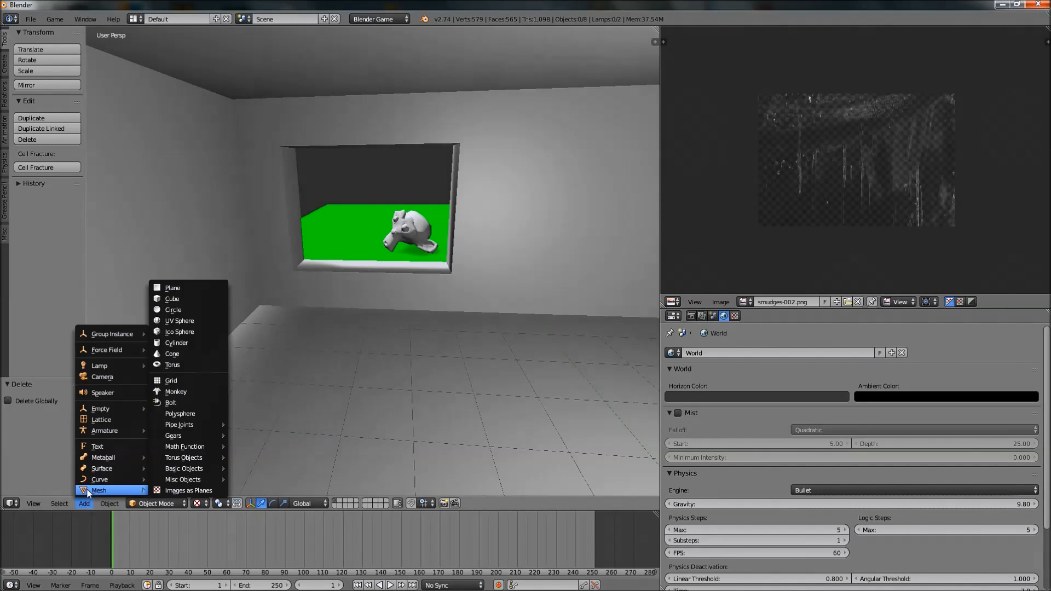
left_click(165, 286)
middle_click_drag(345, 330, 320, 353)
left_click_drag(351, 345, 358, 257)
Step: Rotate the new plane -90° about the global X axis so it stands upright
middle_click_drag(448, 284, 266, 419)
left_click(272, 503)
middle_click_drag(208, 340, 183, 291)
left_click_drag(189, 294, 186, 317)
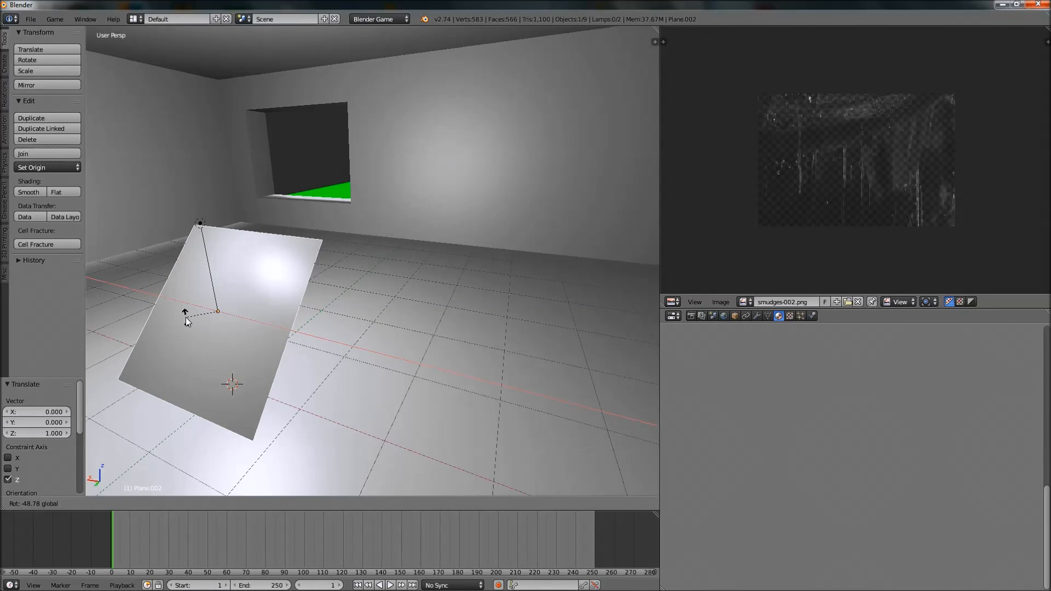
type("-90")
key("Return")
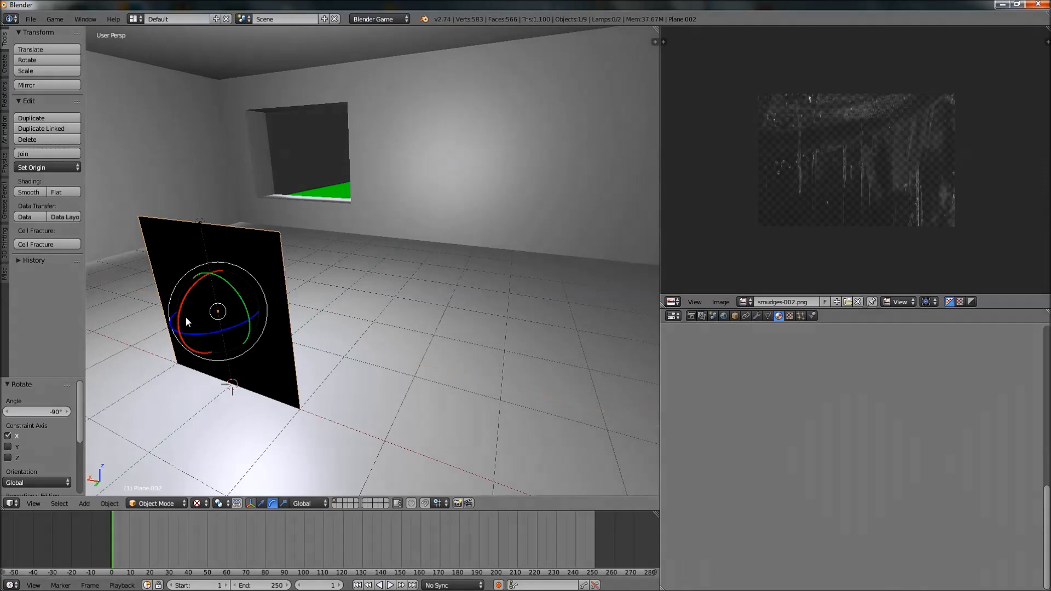
Step: Move the upright plane 5 units along X, then along Y and Z into the window opening's lower-left corner
left_click(261, 504)
left_click_drag(217, 319, 391, 215)
middle_click_drag(391, 214, 440, 231)
scroll(425, 185, "up", 4)
left_click_drag(425, 185, 218, 206, "ctrl")
mouse_move(218, 206)
middle_mouse_down()
mouse_move(238, 221)
mouse_move(222, 196)
middle_mouse_up()
left_click_drag(221, 192, 215, 204)
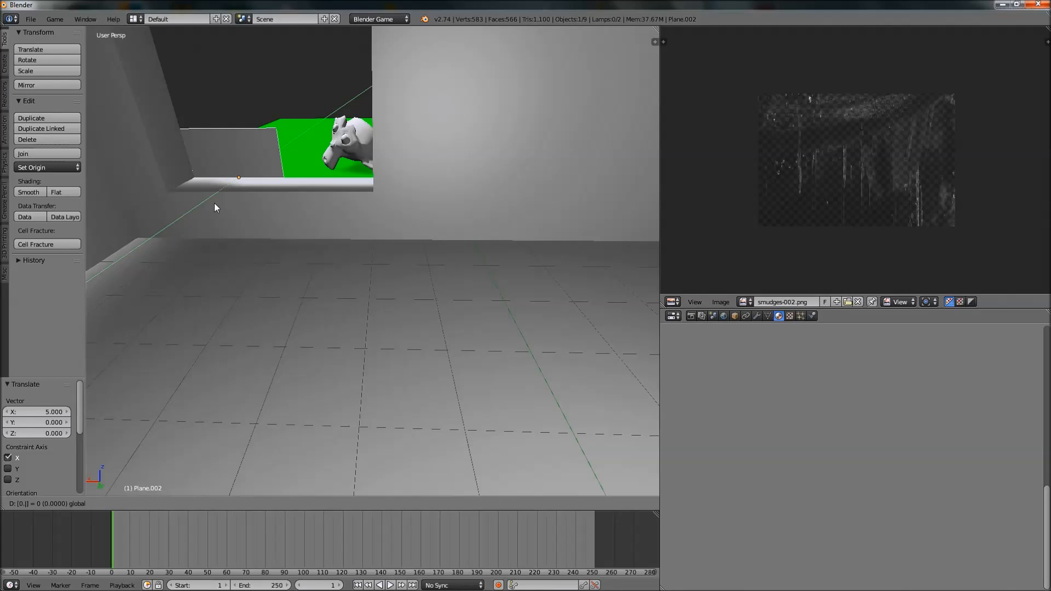
left_click_drag(220, 144, 218, 113)
Step: In Edit Mode, stretch the plane to fill the window opening, raising its top edge and moving its side edge -2 units along X
middle_click_drag(218, 129, 260, 245, "shift")
left_click(172, 507)
left_click(156, 469)
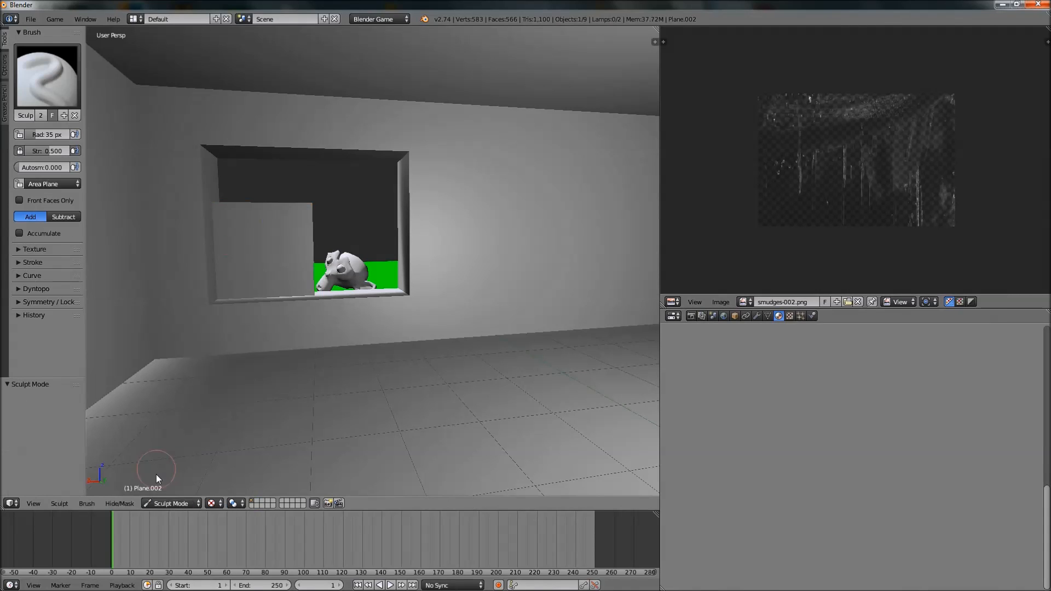
left_click(169, 502)
left_click(168, 490)
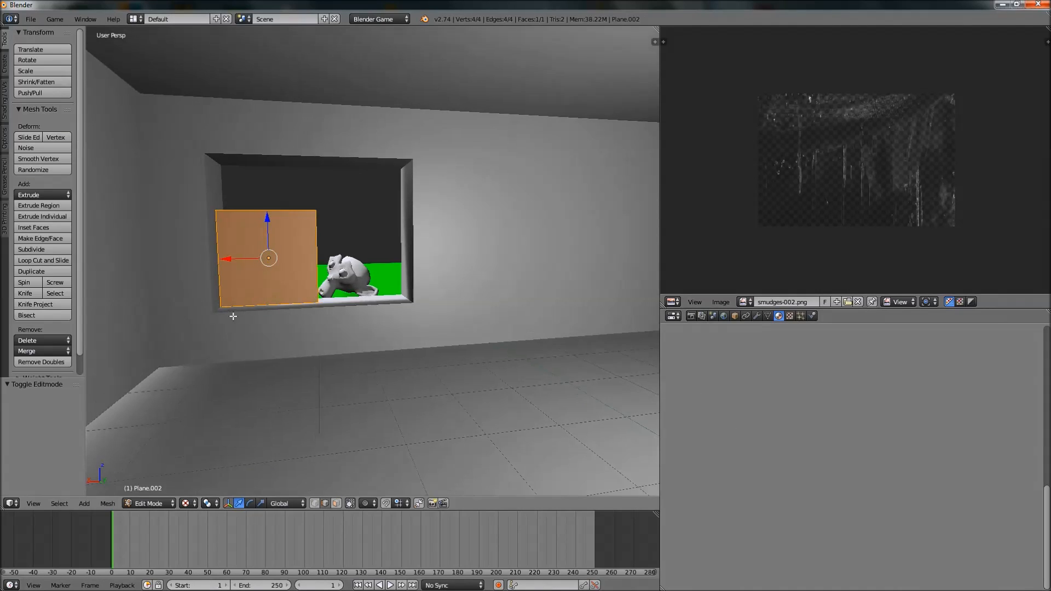
middle_click_drag(169, 490, 301, 488)
right_click(278, 267)
left_click_drag(288, 225, 286, 178, "ctrl")
left_click_drag(307, 288, 375, 314, "ctrl")
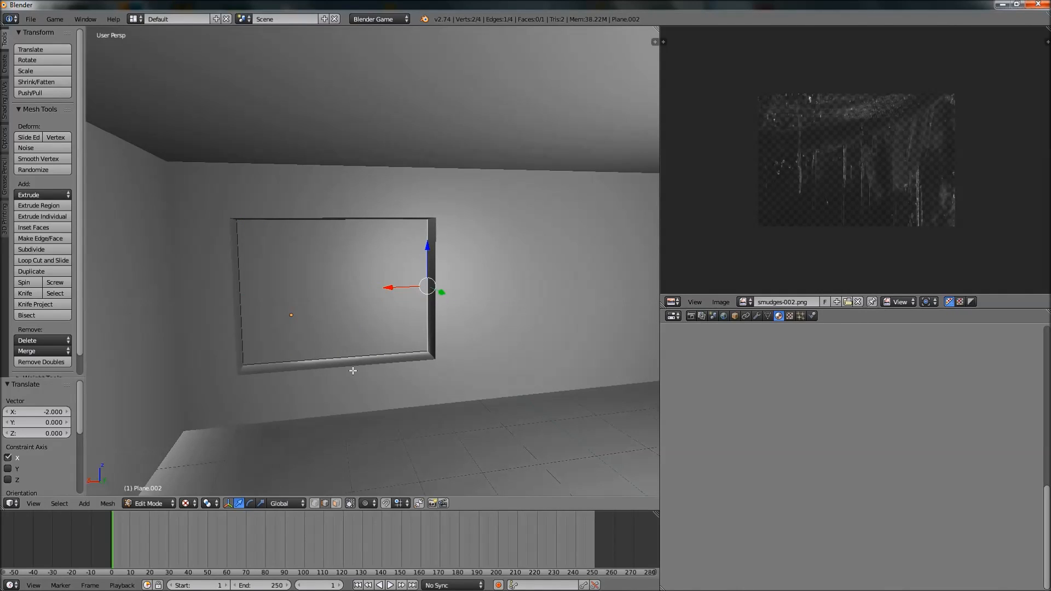
Step: Deselect the pane's geometry and return to Object Mode
key("a")
middle_click_drag(382, 310, 331, 319)
left_click(147, 505)
left_click(159, 487)
key("Escape")
Step: Run the game preview from inside the room to check the new window pane
middle_click_drag(573, 288, 319, 274)
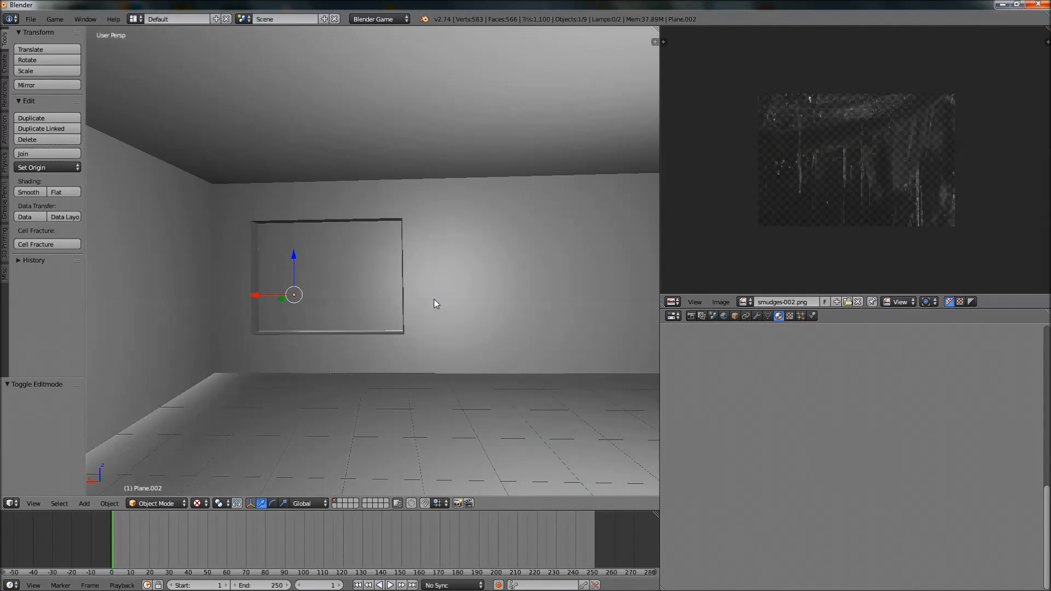
middle_click_drag(428, 305, 380, 327)
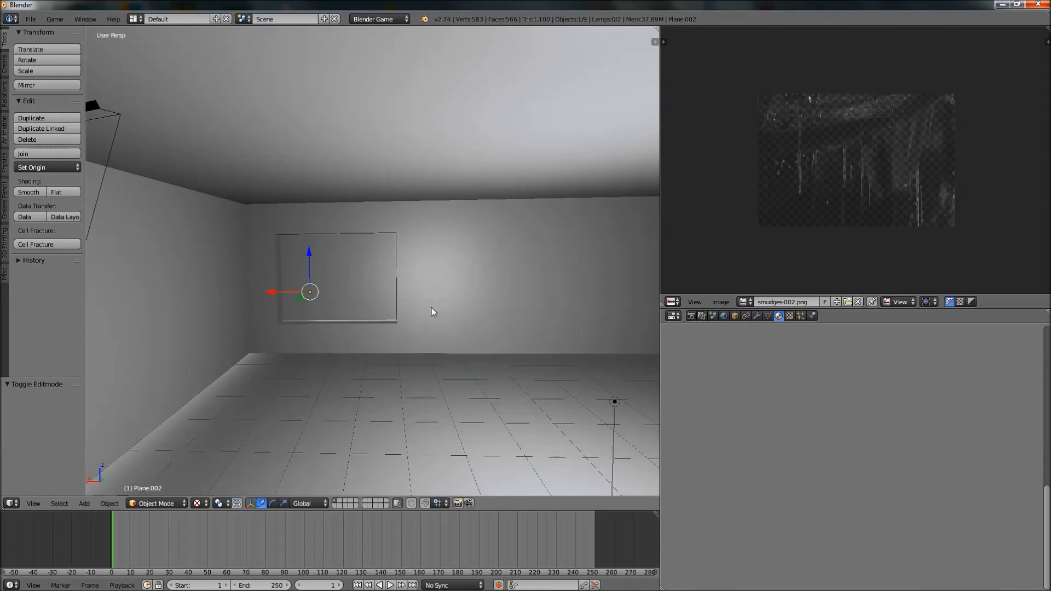
middle_click_drag(472, 303, 391, 290)
key("p")
key("Escape")
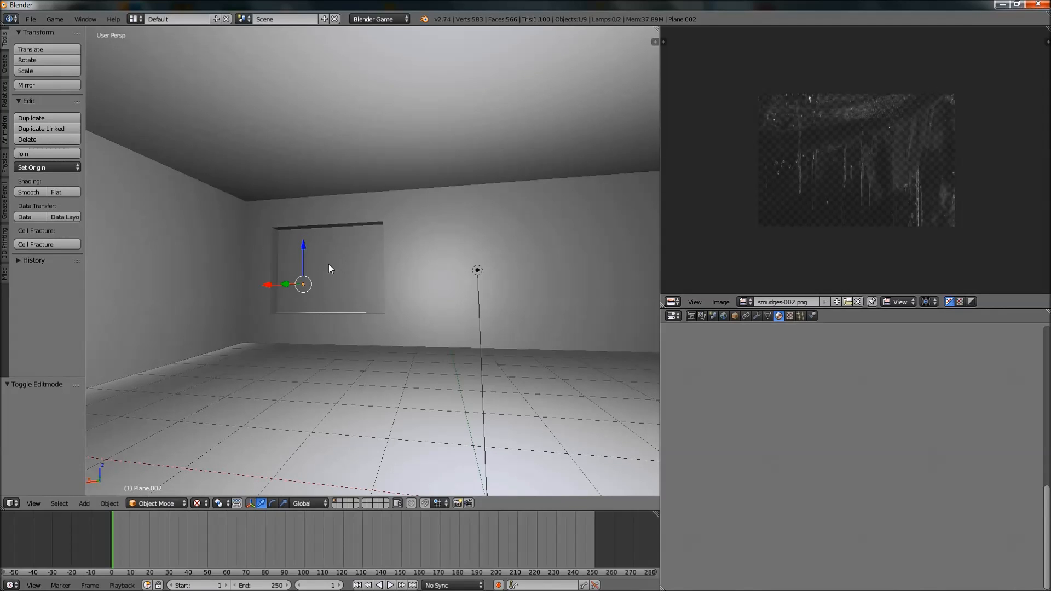
Step: Run the game preview repeatedly while approaching the window from outside to check the pane's visibility
scroll(221, 268, "down", 5)
middle_click_drag(542, 309, 320, 325)
scroll(438, 323, "up", 3)
key("p")
middle_click_drag(478, 321, 320, 304)
key("Escape")
key("p")
key("Escape")
scroll(320, 304, "up", 4)
middle_click_drag(390, 333, 333, 321)
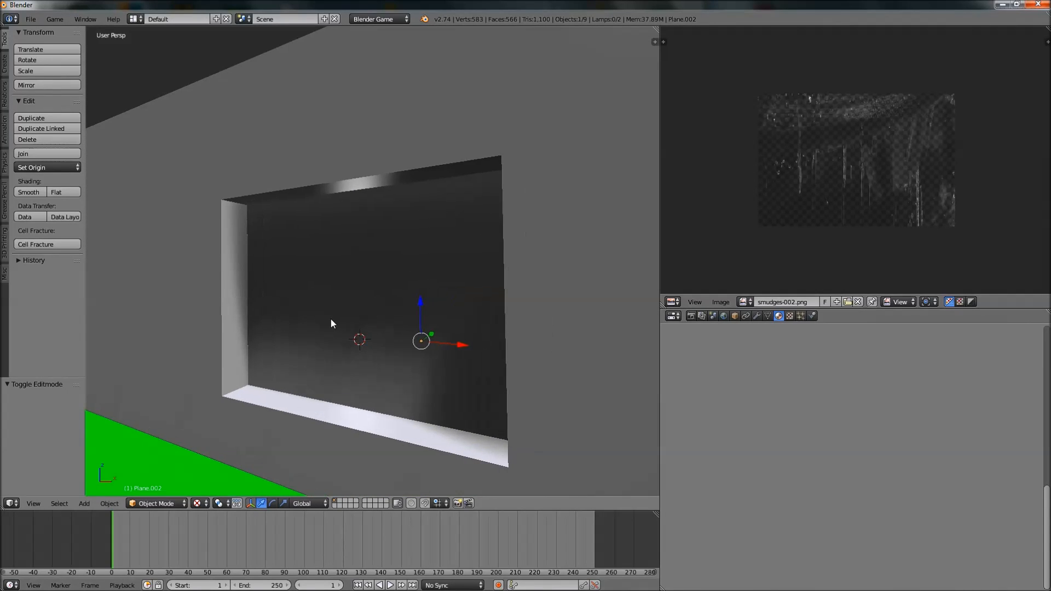
key("p")
key("Escape")
Step: Check the pane again in the game preview from inside, close to the window
mouse_move(408, 321)
middle_mouse_down()
mouse_move(560, 314)
mouse_move(587, 331)
mouse_move(449, 334)
mouse_move(387, 321)
mouse_move(403, 314)
middle_mouse_up()
middle_click_drag(258, 352, 454, 274)
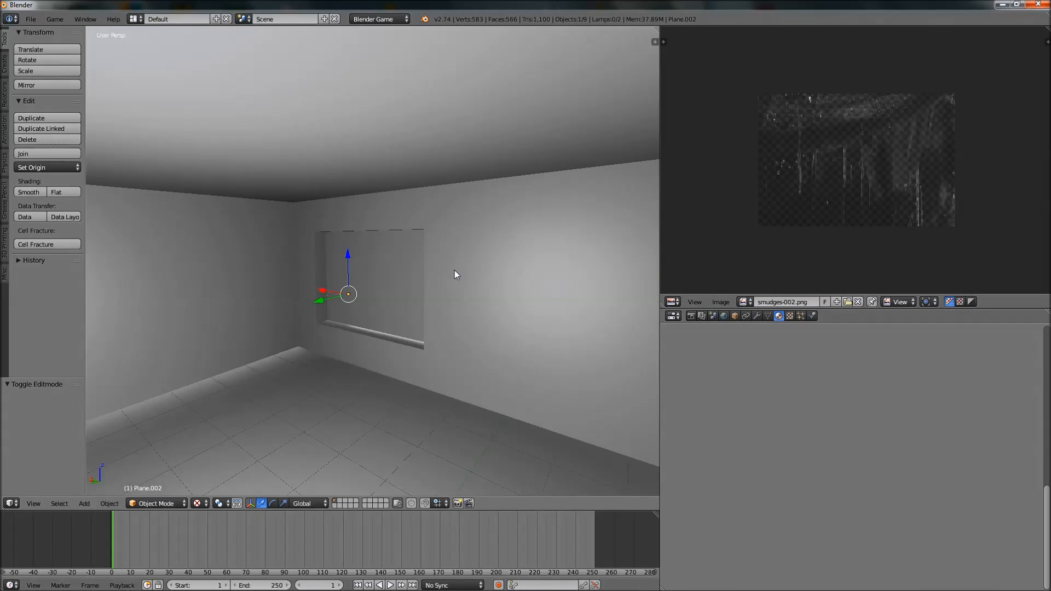
middle_click_drag(541, 217, 445, 252)
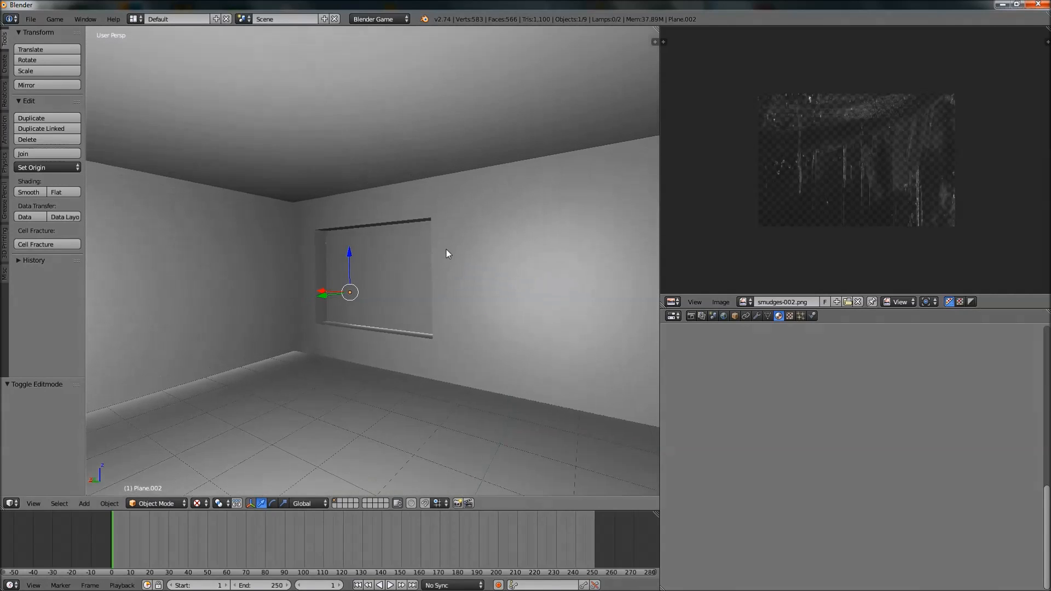
middle_click_drag(324, 318, 353, 313)
scroll(358, 316, "up", 5)
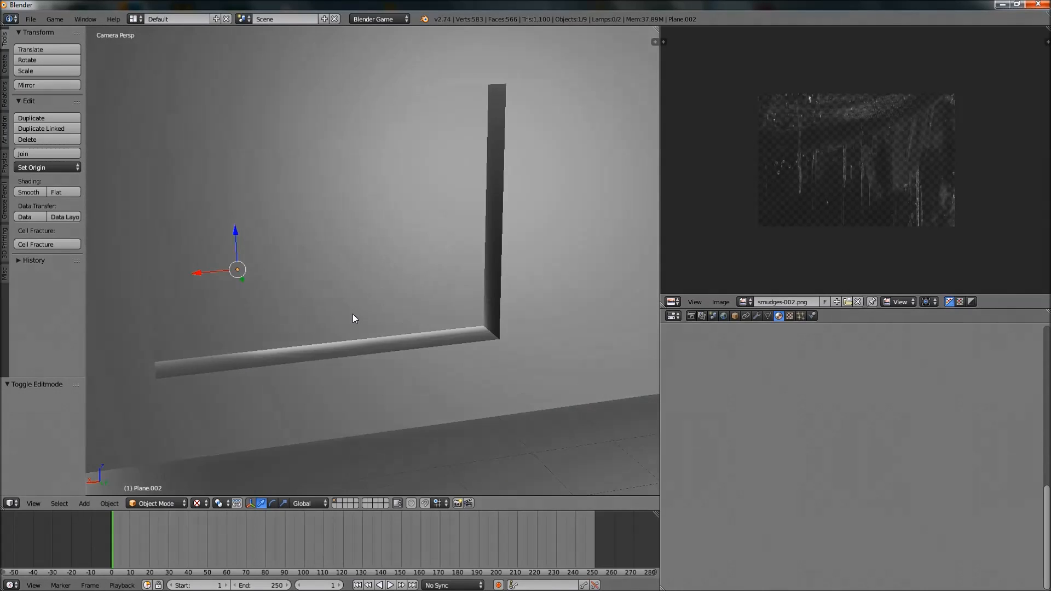
key("p")
key("Escape")
Step: Preview the window pane in the game from outside, behind the monkey head
scroll(457, 287, "down", 5)
middle_click_drag(457, 286, 346, 270)
middle_click_drag(328, 216, 277, 283)
scroll(277, 282, "down", 3)
middle_click_drag(420, 376, 285, 388)
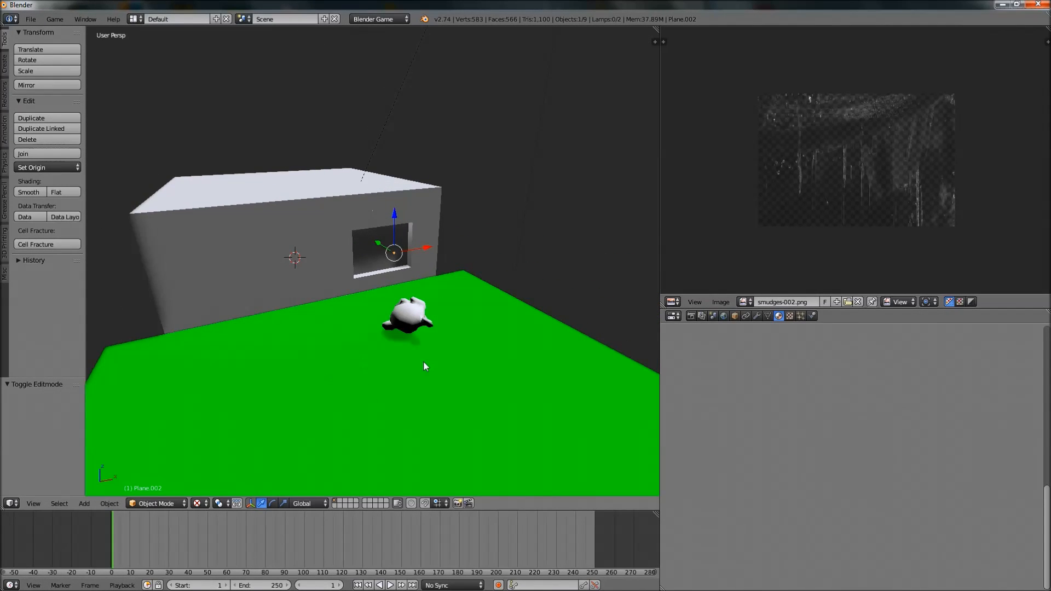
scroll(377, 356, "up", 6)
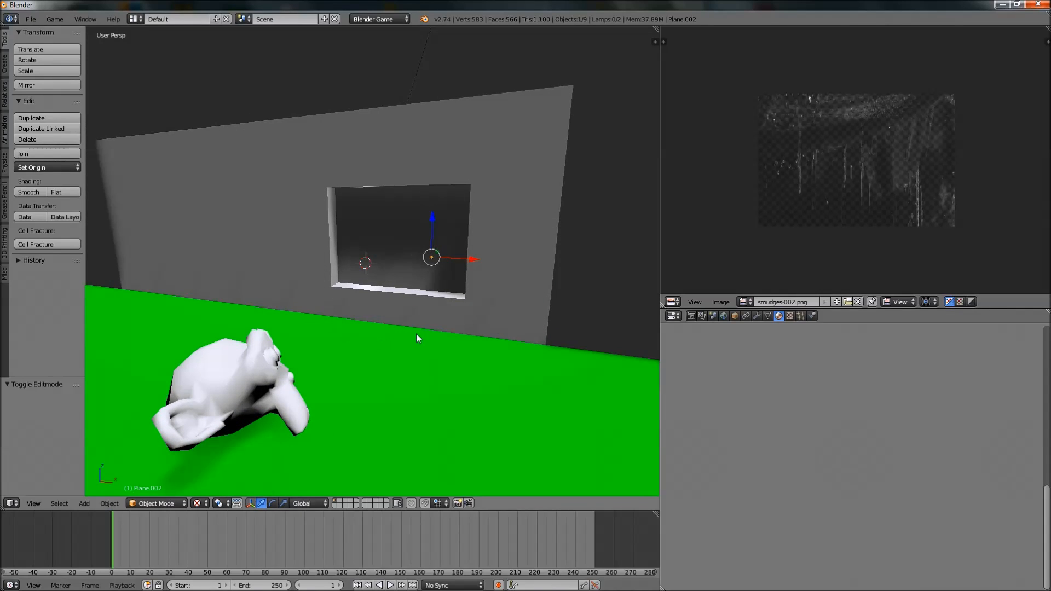
middle_click_drag(433, 249, 423, 243)
key("p")
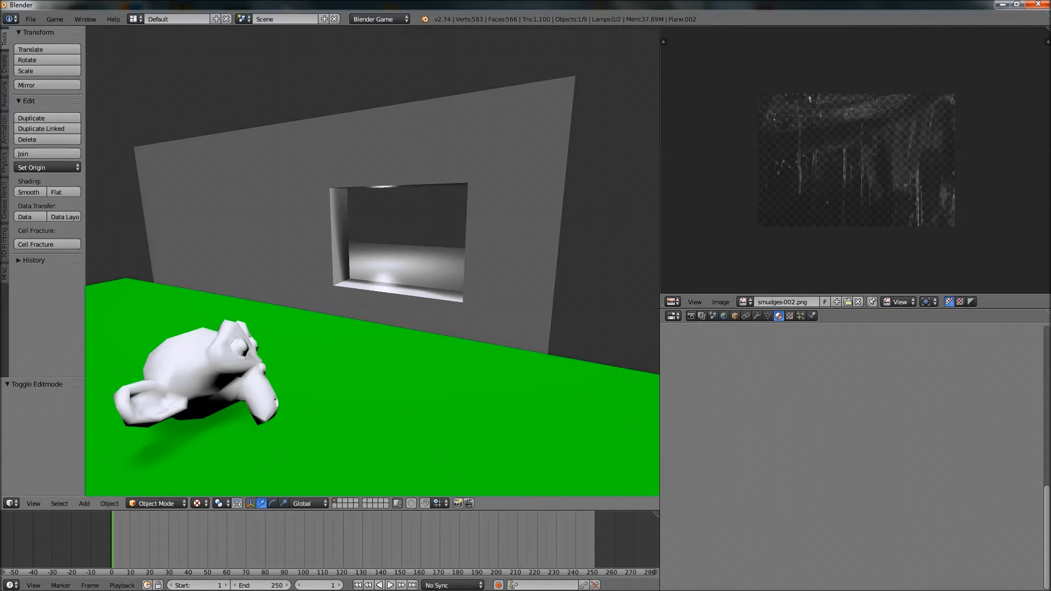
key("Escape")
middle_click_drag(416, 241, 316, 239)
left_click_drag(282, 218, 280, 196)
right_click(281, 196)
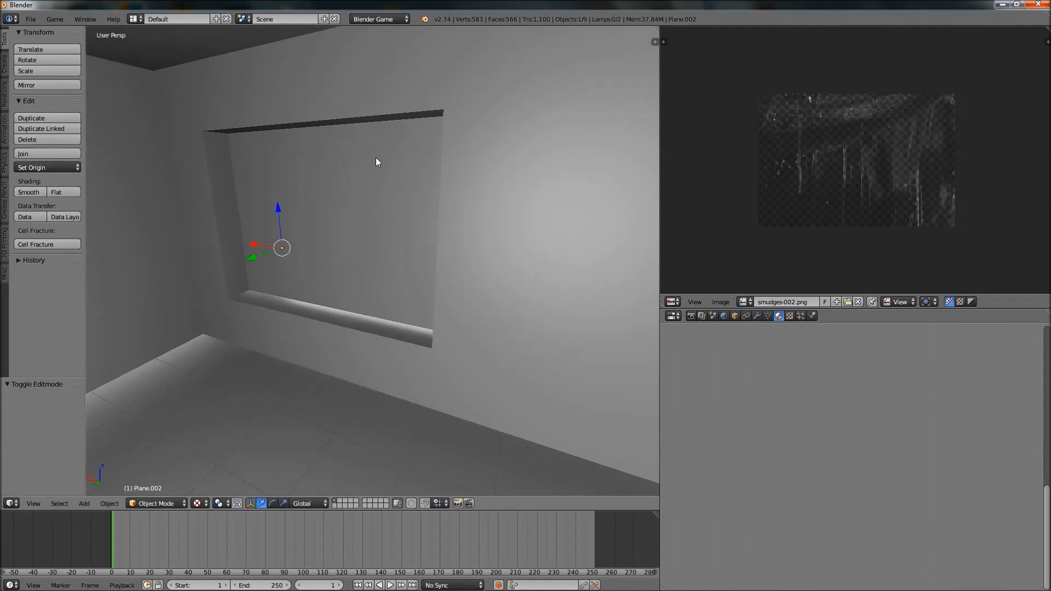
middle_click_drag(280, 141, 202, 154)
middle_click_drag(282, 252, 257, 211)
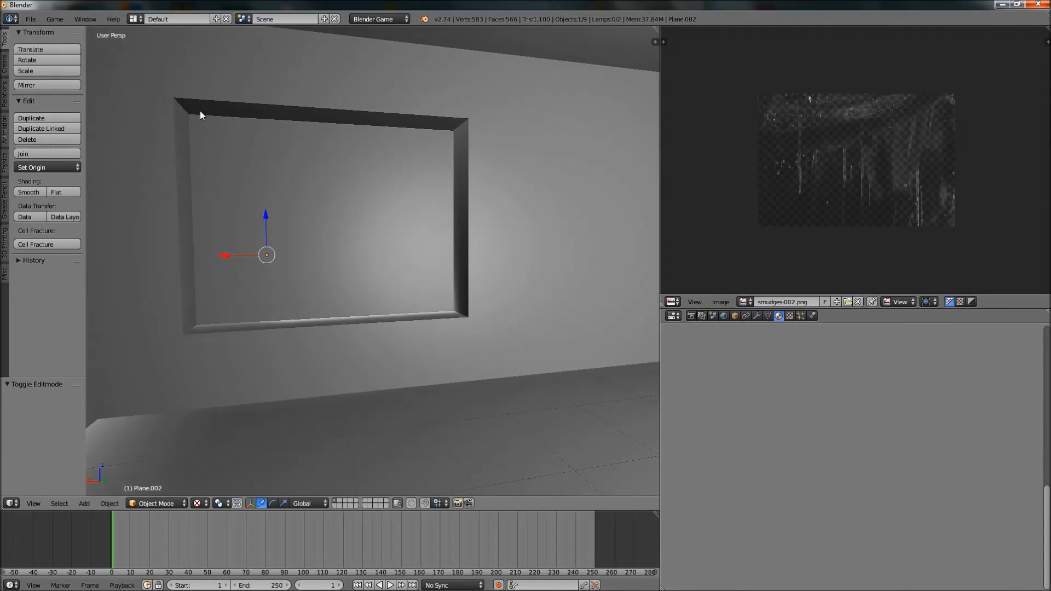
Step: Select all of the pane's geometry in Edit Mode and duplicate its face in place
left_click(162, 504)
left_click(153, 481)
middle_click_drag(349, 322, 336, 324)
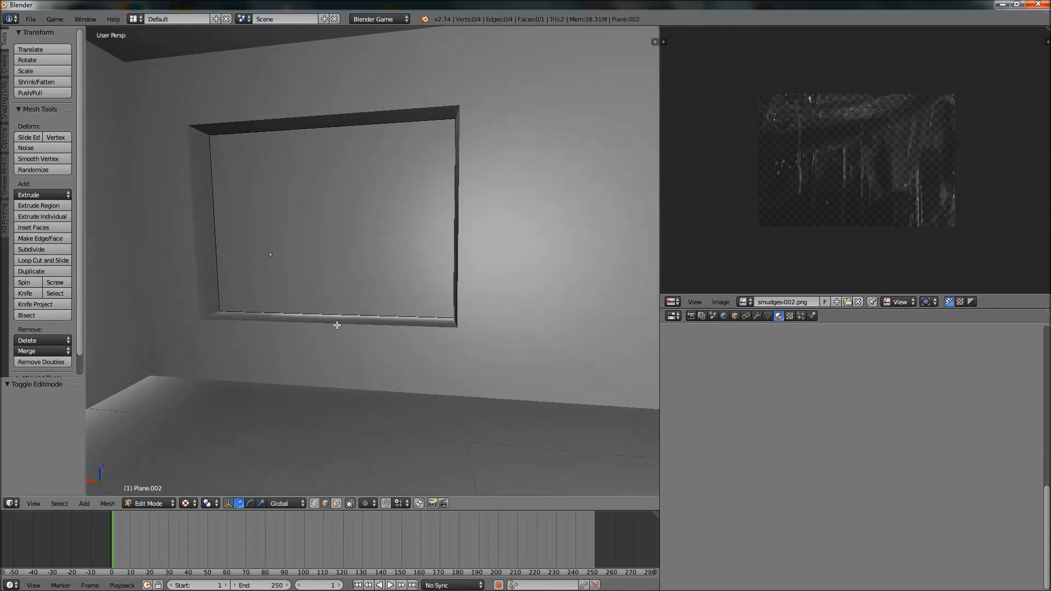
key("a")
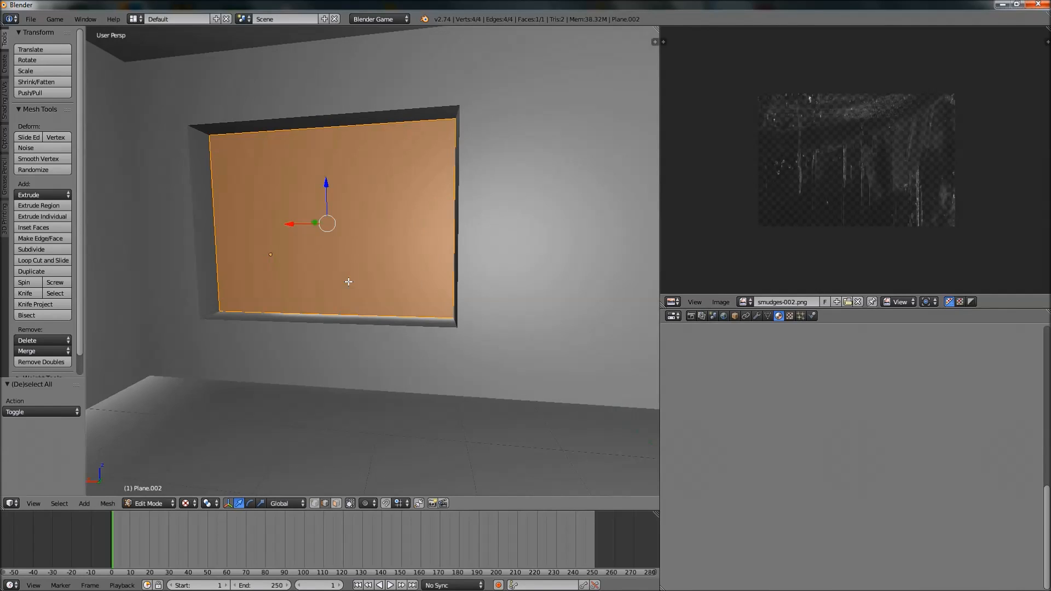
middle_click_drag(348, 281, 304, 253)
middle_click_drag(273, 207, 372, 262)
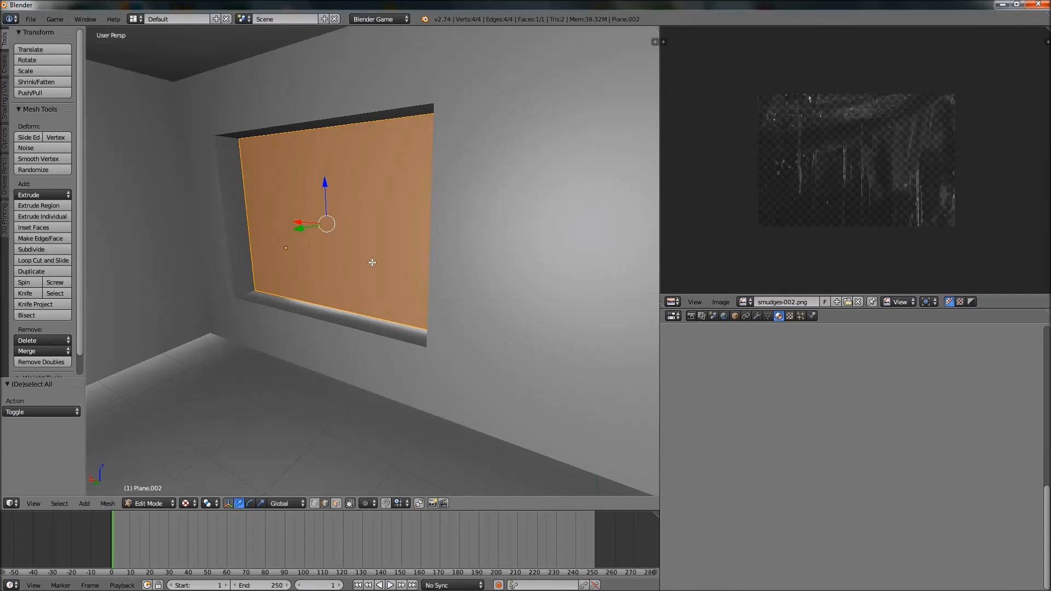
key("shift+d")
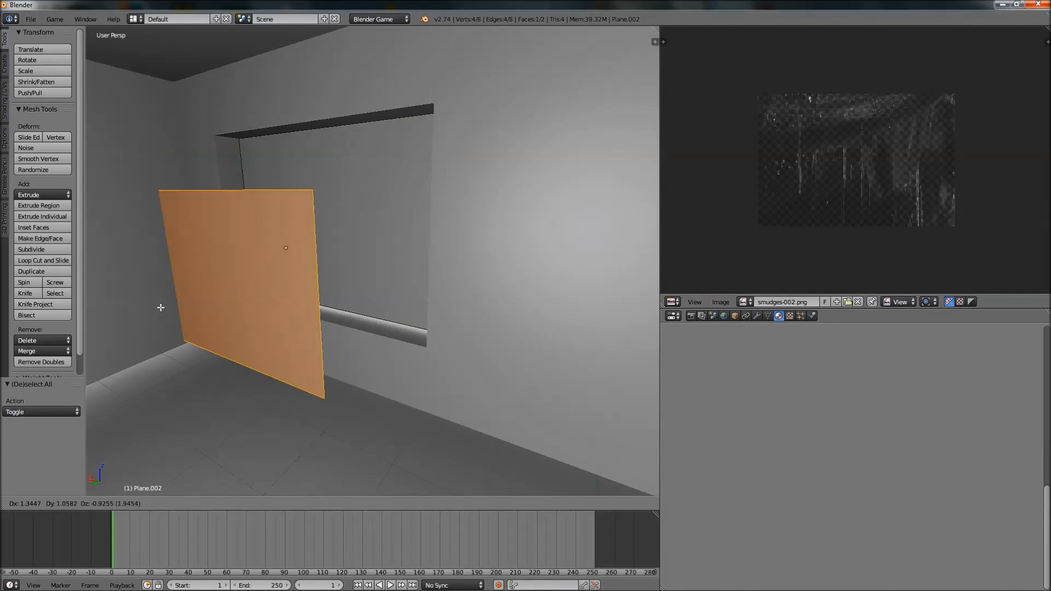
right_click(347, 296)
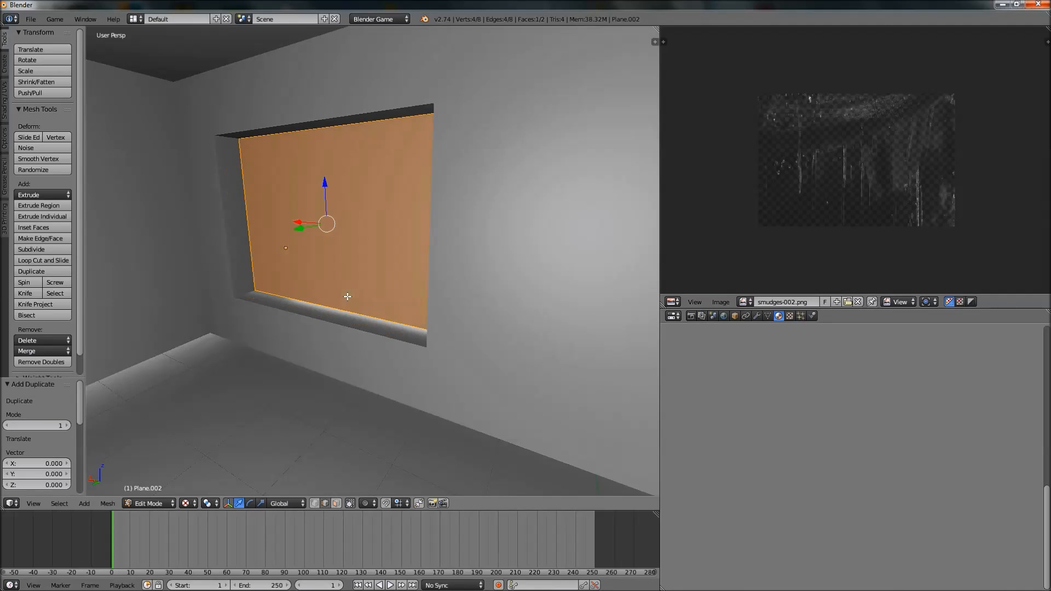
middle_click_drag(412, 277, 340, 272)
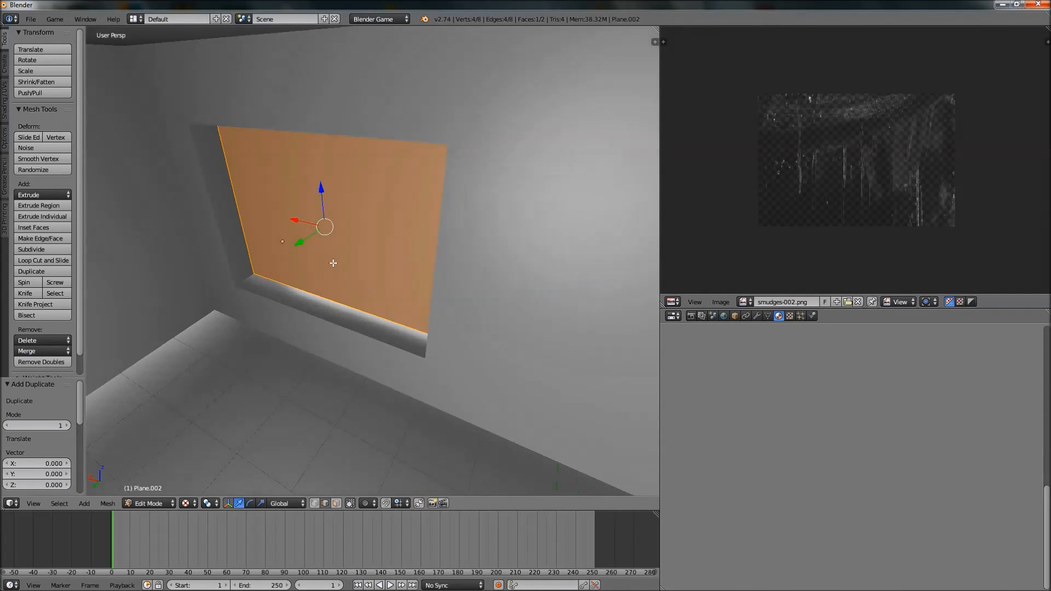
key("g")
key("y")
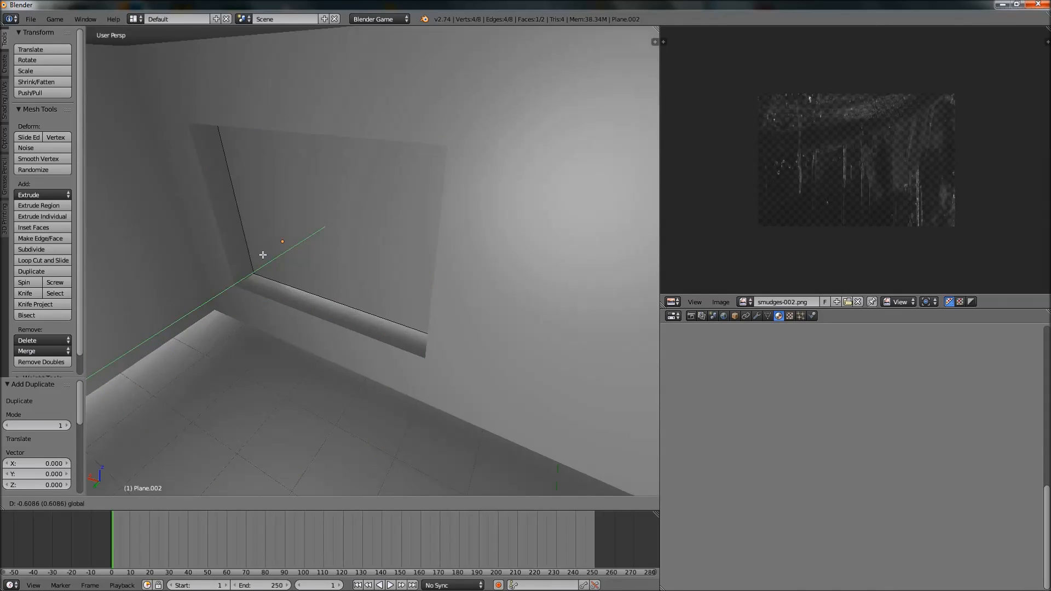
right_click(290, 190)
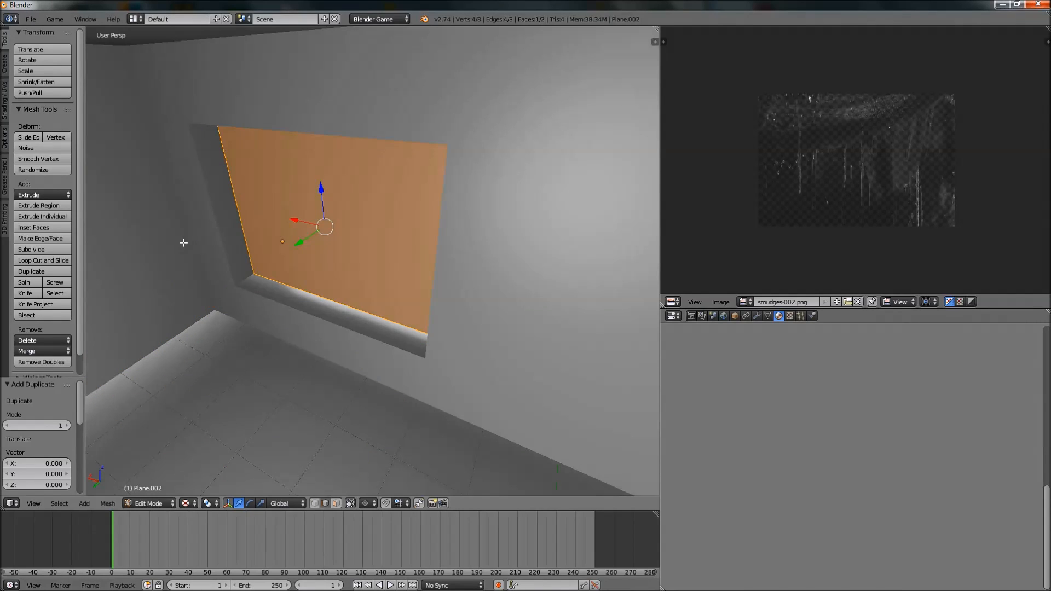
Step: Flip the normals of the duplicated pane face and return to Object Mode
middle_click_drag(183, 243, 196, 230)
key("w")
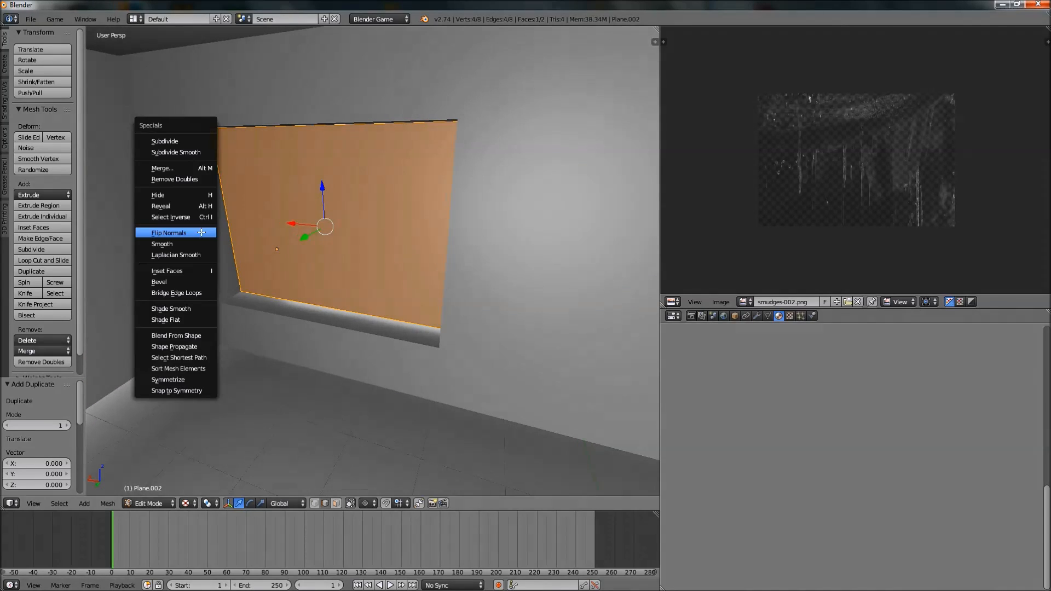
left_click(173, 233)
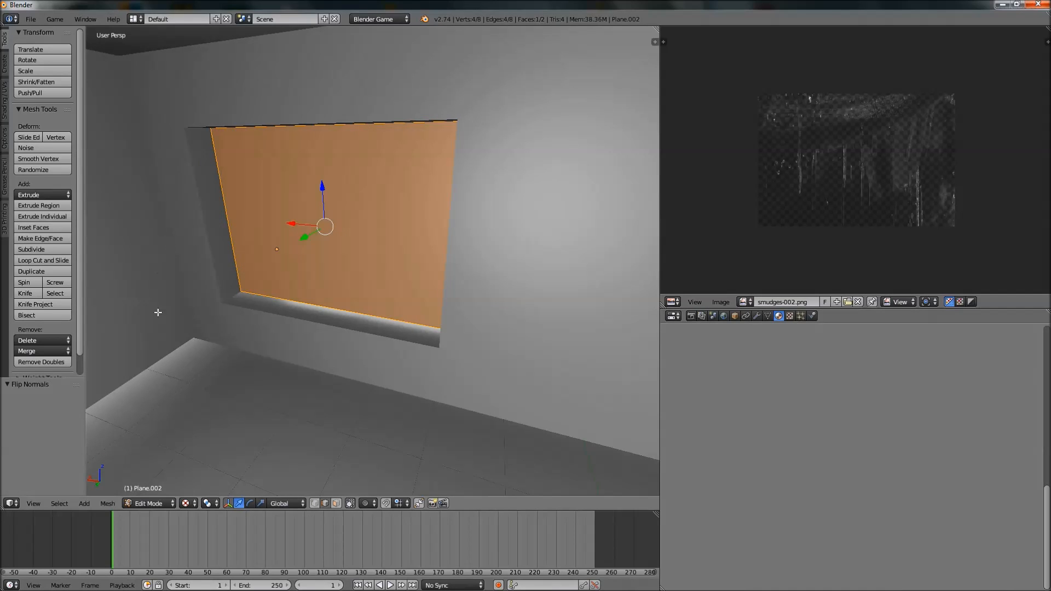
left_click(156, 502)
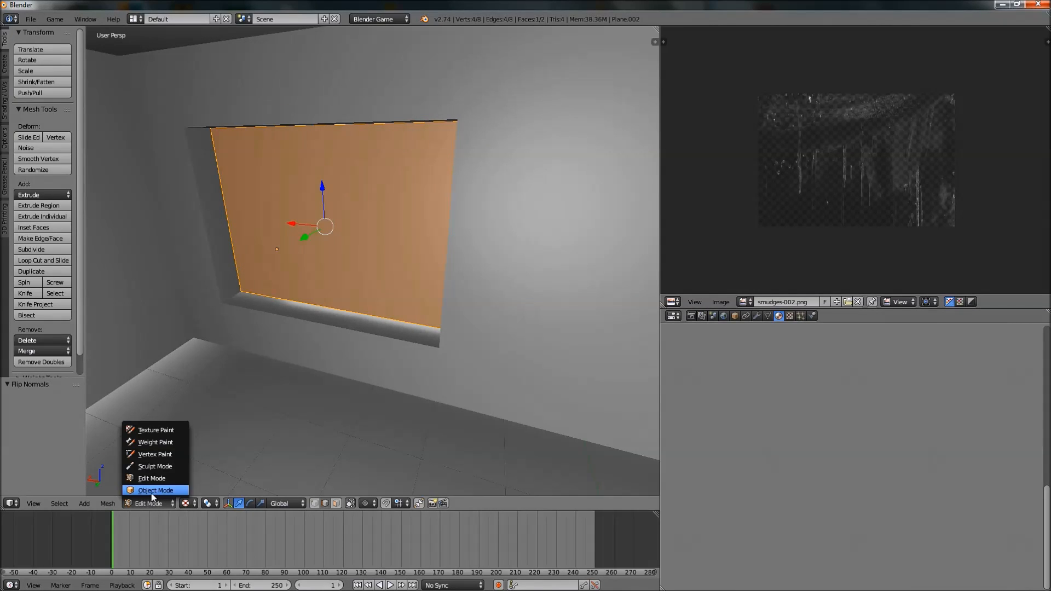
left_click(184, 488)
Step: Preview the window pane in the game from inside and from outside to check that both sides are visible
middle_click_drag(241, 349, 263, 328)
key("p")
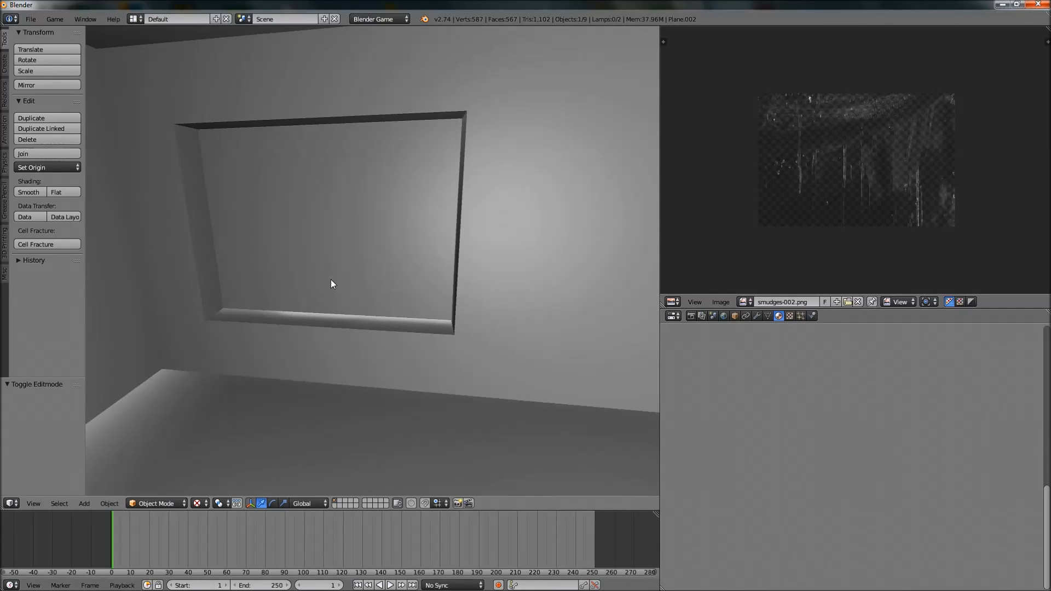
key("Escape")
middle_click_drag(279, 294, 104, 258)
key("p")
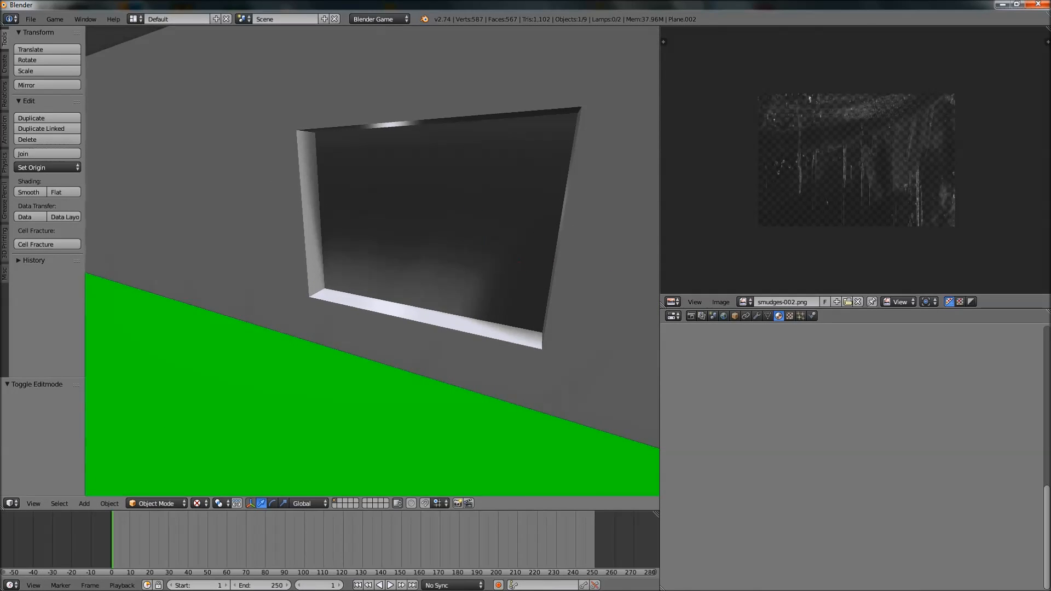
key("Escape")
middle_click_drag(258, 268, 550, 261)
key("p")
key("Escape")
middle_click_drag(383, 281, 401, 280)
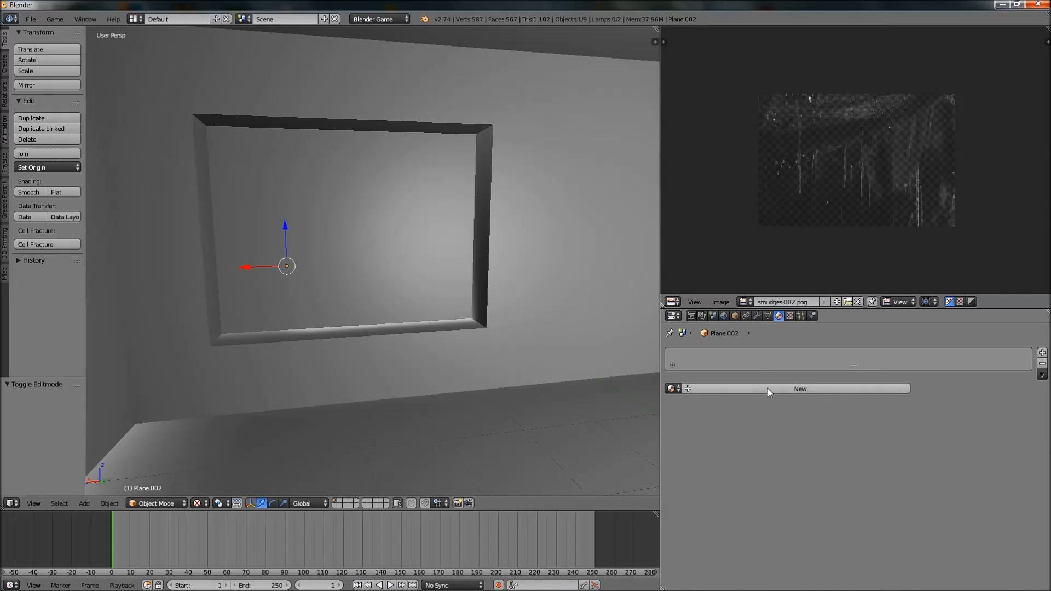
Step: Add a new material to the pane with a light blue diffuse colour of R 0.255, G 0.732, B 0.800
left_click(766, 389)
scroll(824, 472, "down", 3)
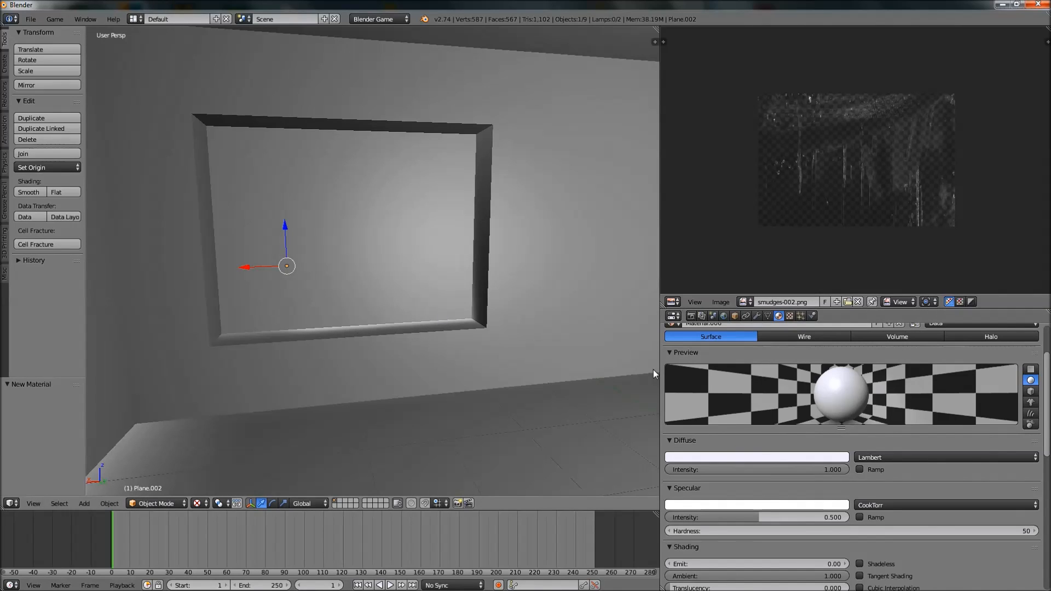
left_click(777, 458)
left_click_drag(722, 347, 713, 334)
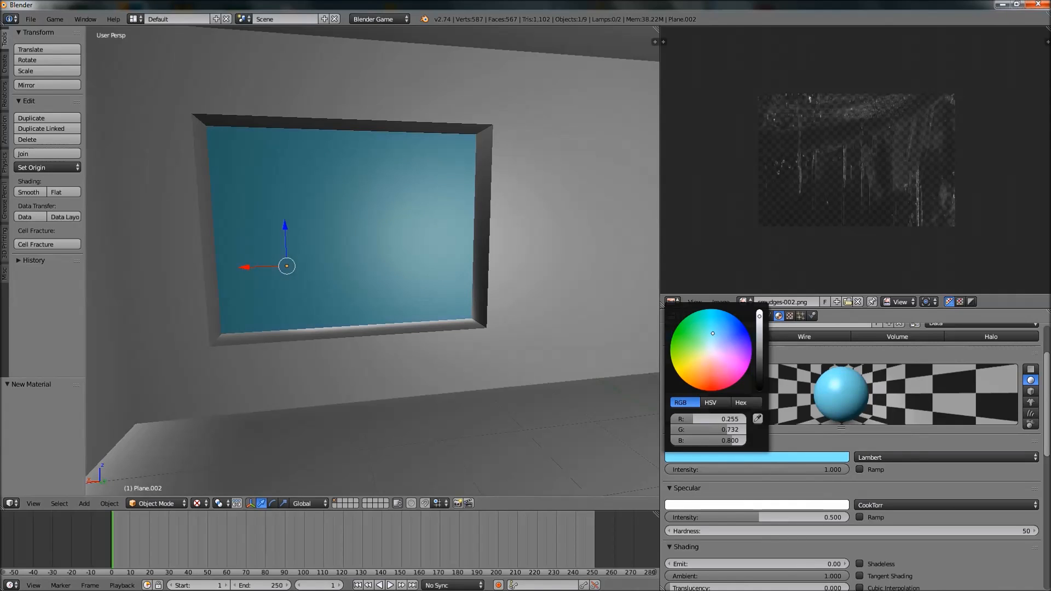
mouse_move(366, 282)
middle_mouse_down()
mouse_move(389, 291)
mouse_move(336, 277)
mouse_move(361, 269)
middle_mouse_up()
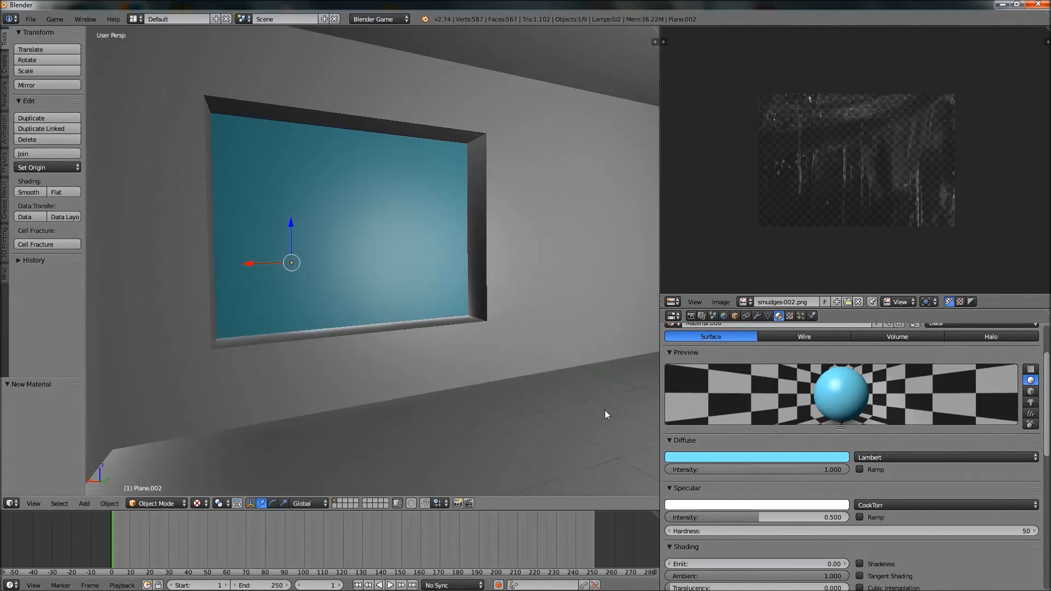
Step: Enable transparency in Z Transparency mode for the pane's material
scroll(708, 511, "down", 4)
scroll(821, 475, "down", 11)
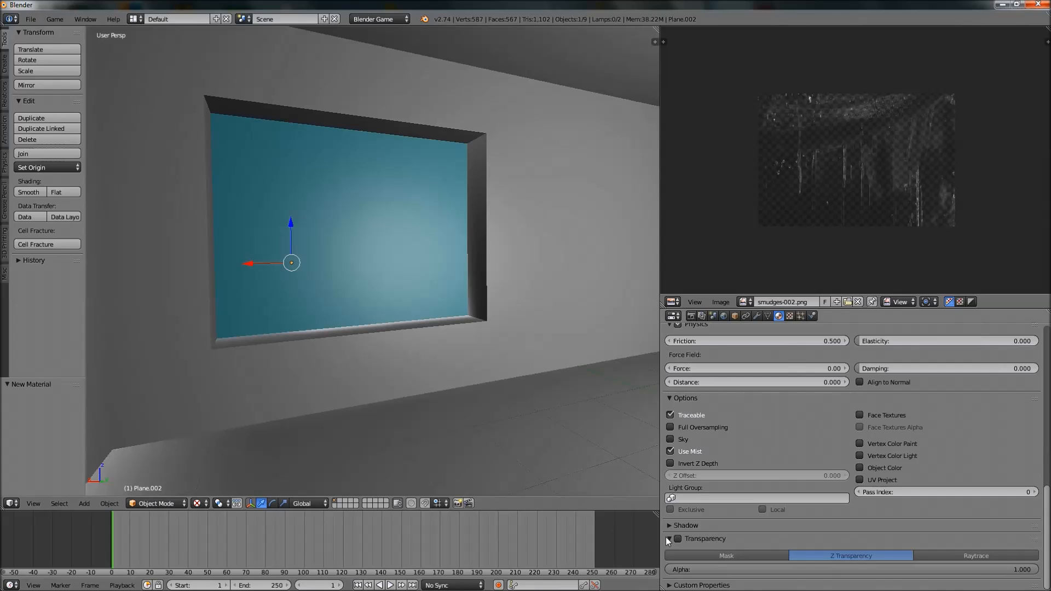
left_click(668, 538)
left_click(671, 538)
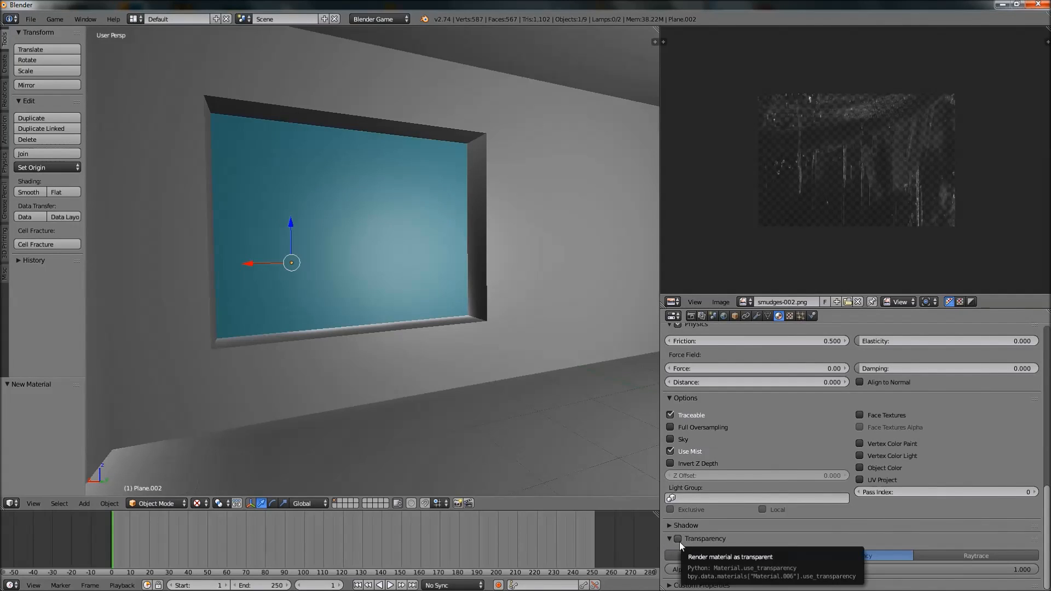
left_click(679, 539)
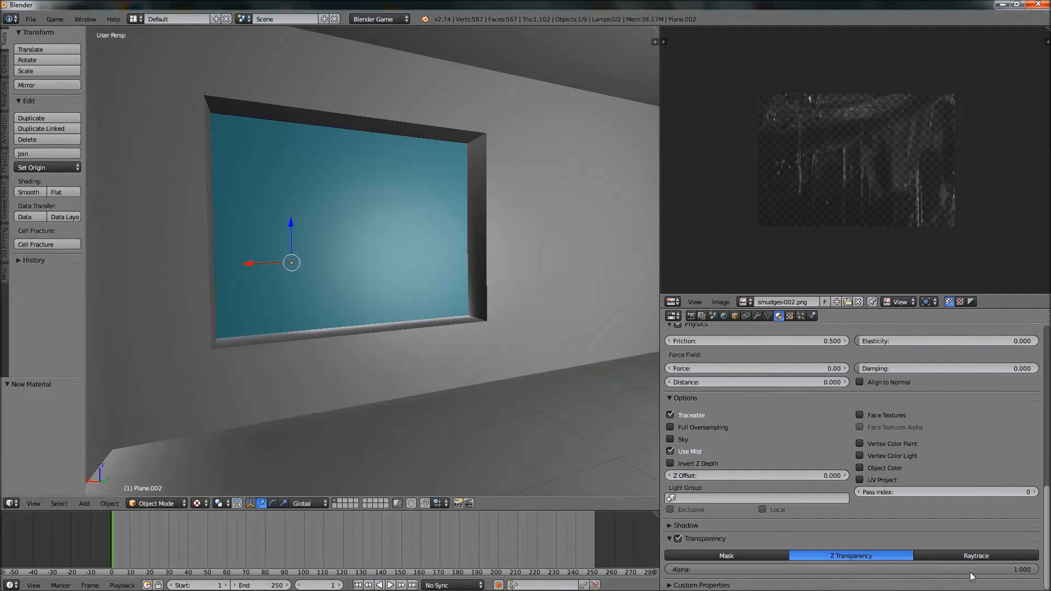
Step: Lower the pane material's alpha gradually, ending at 0.300
left_click_drag(927, 572, 793, 572)
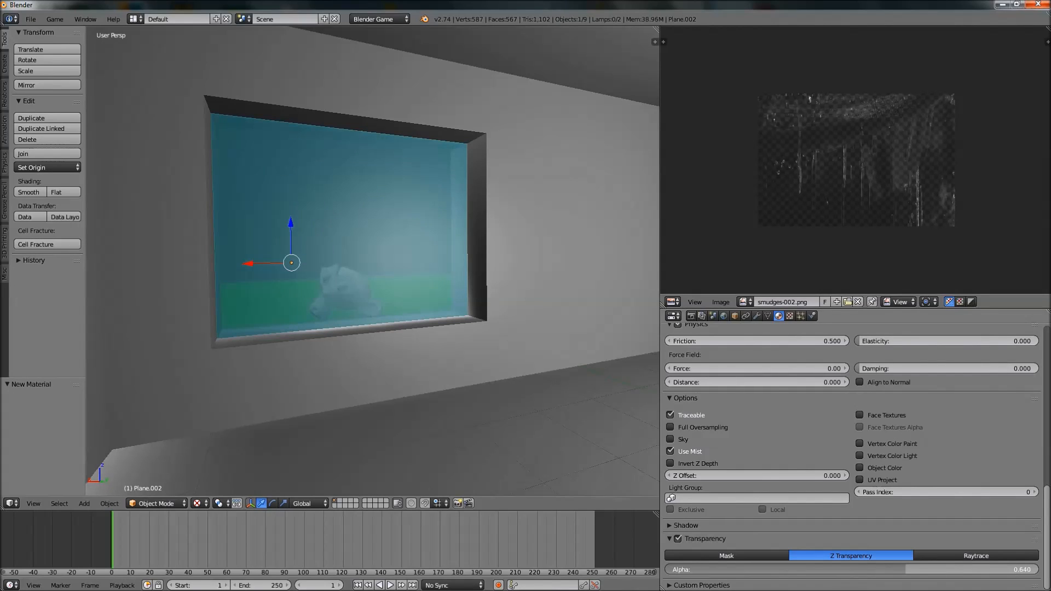
left_click_drag(892, 570, 846, 569)
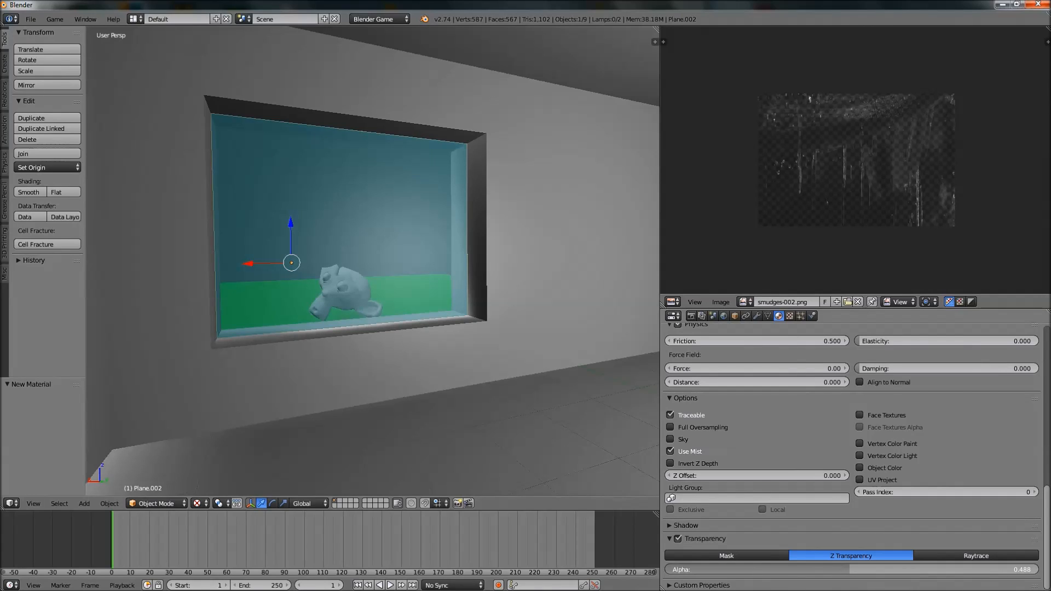
left_click_drag(849, 570, 836, 570)
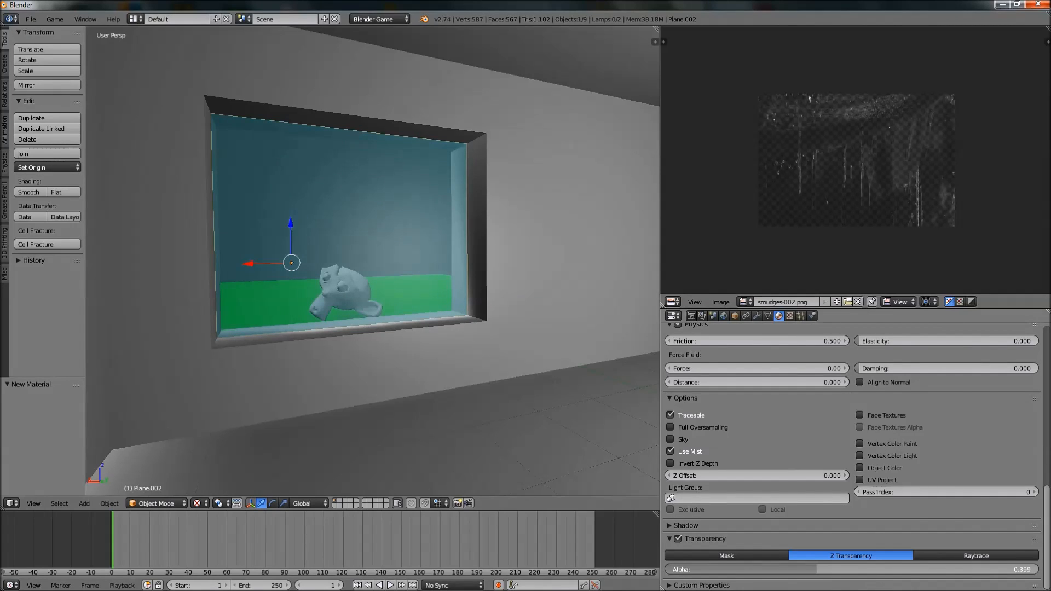
left_click(895, 573)
key("Return")
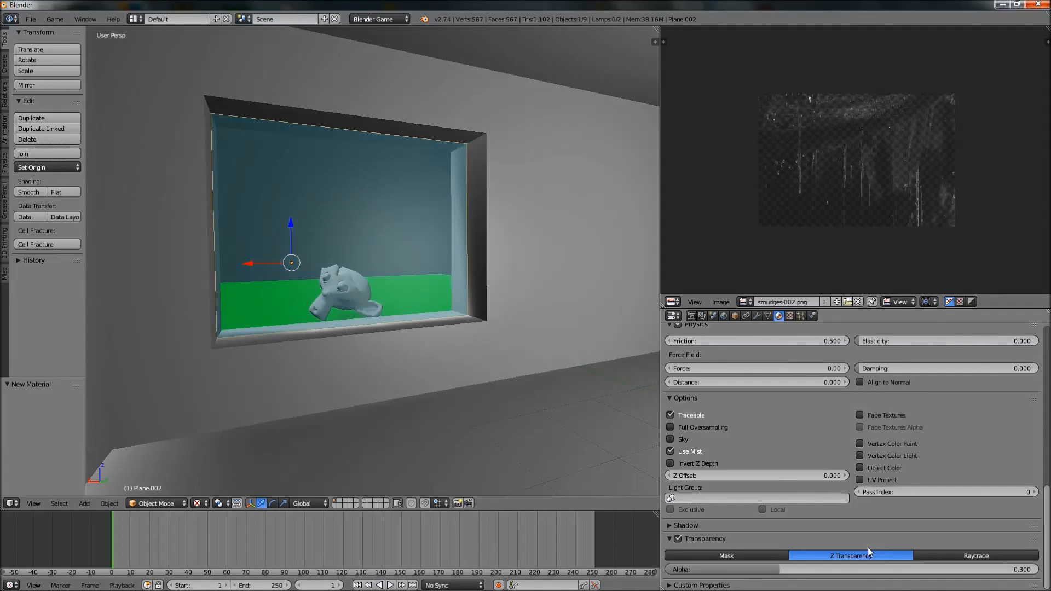
Step: Reduce the pane material's alpha to 0.000 and preview the window in the game
left_click_drag(756, 571, 666, 570)
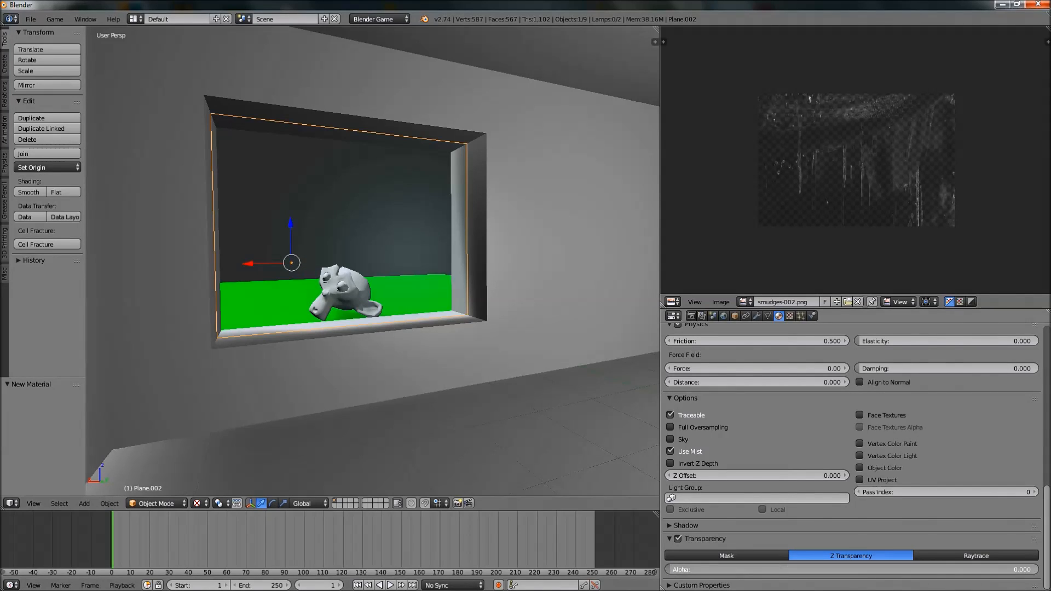
middle_click_drag(488, 189, 465, 183)
key("p")
key("Escape")
Step: Set the pane material's specular intensity to 1.000 and view the highlight from another angle
scroll(785, 429, "up", 10)
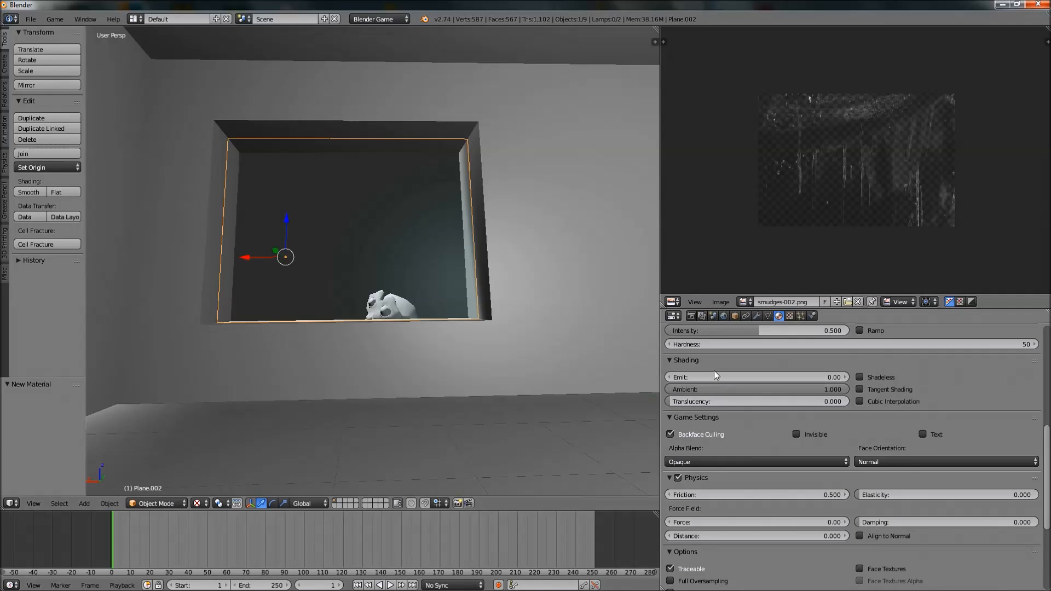
left_click_drag(736, 417, 830, 417)
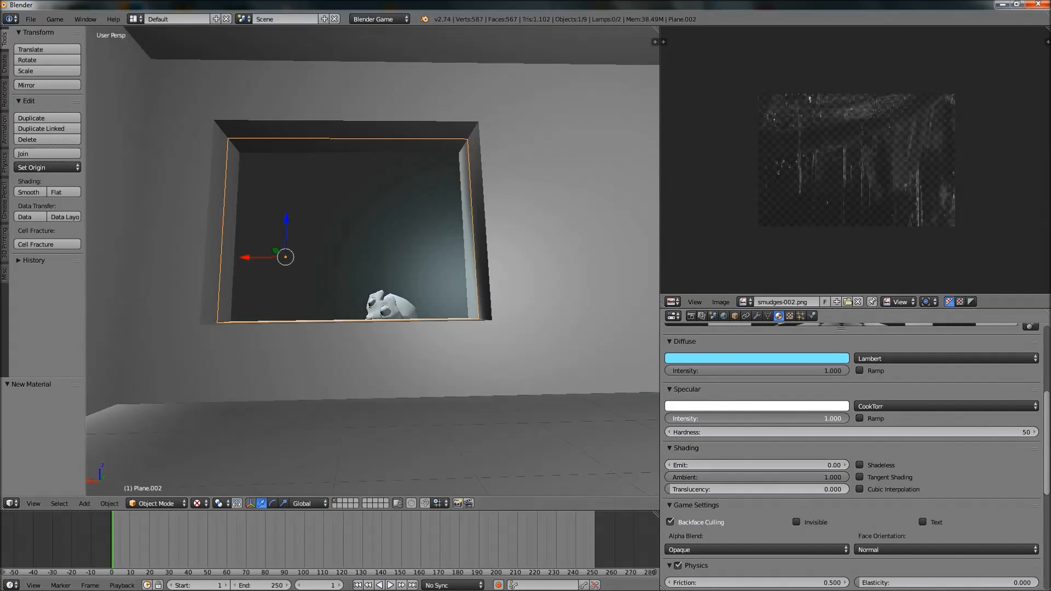
mouse_move(347, 209)
middle_mouse_down()
mouse_move(363, 223)
mouse_move(387, 218)
mouse_move(361, 230)
mouse_move(337, 221)
middle_mouse_up()
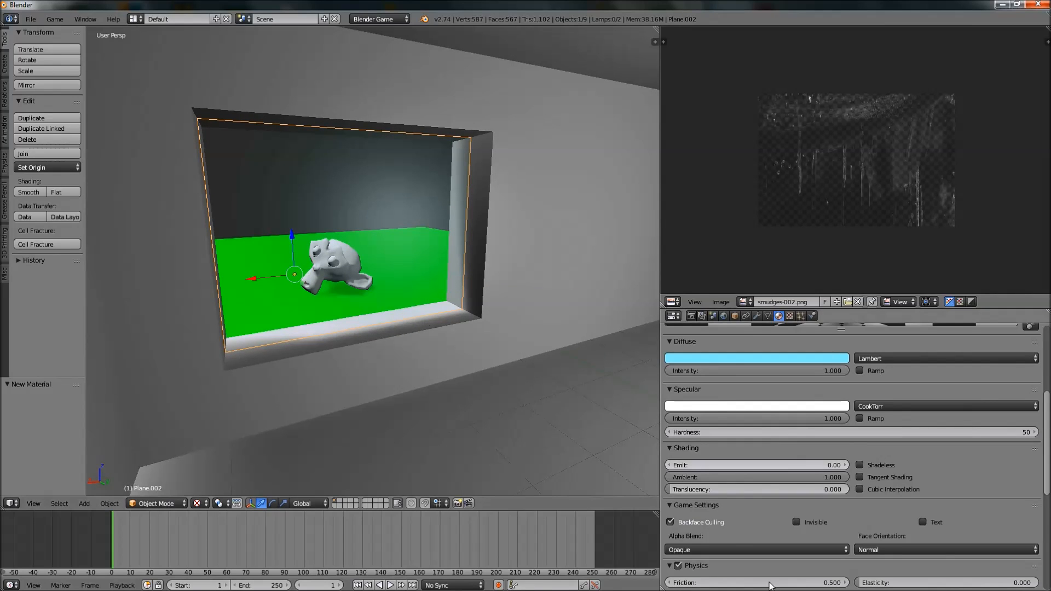
Step: Set the pane material's alpha to 0.3
scroll(845, 472, "down", 4)
scroll(832, 493, "down", 7)
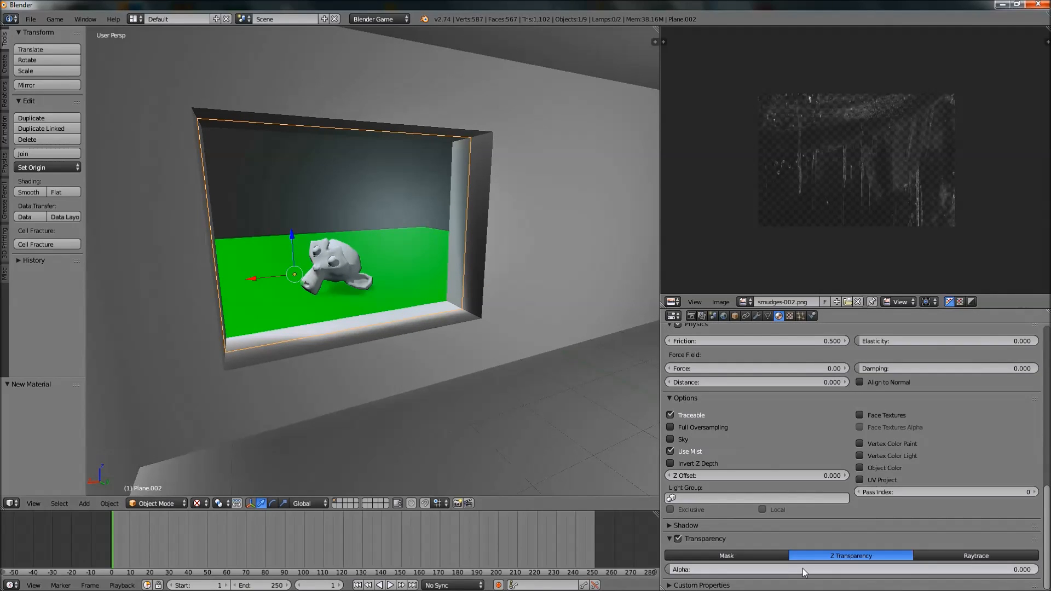
left_click(794, 569)
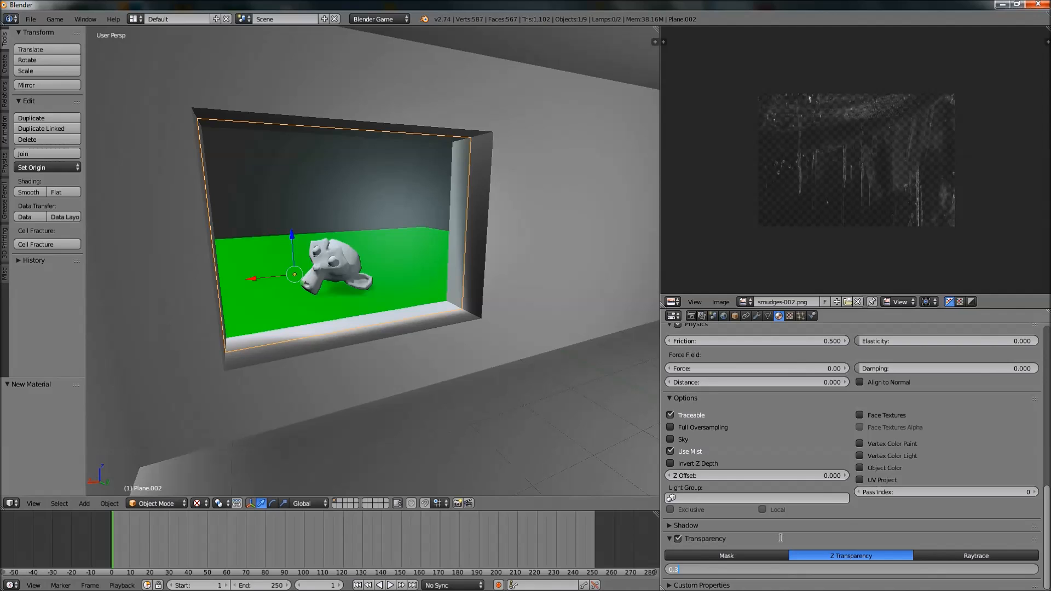
type("0.3")
key("Return")
middle_click_drag(384, 336, 378, 304)
Step: Change the pane material's diffuse colour to a more saturated blue
scroll(857, 443, "up", 12)
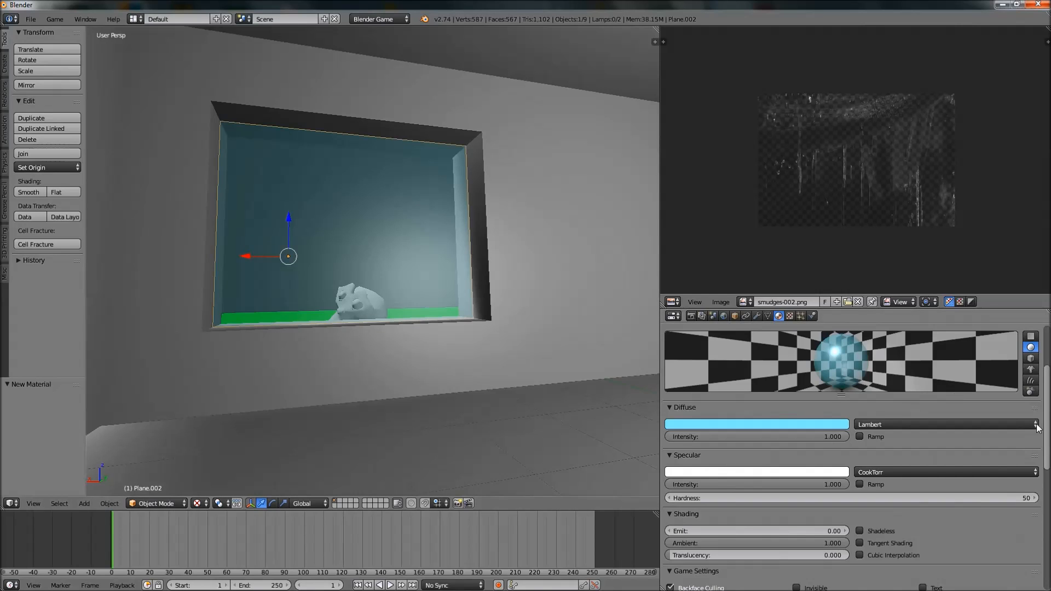
middle_click_drag(454, 196, 473, 217)
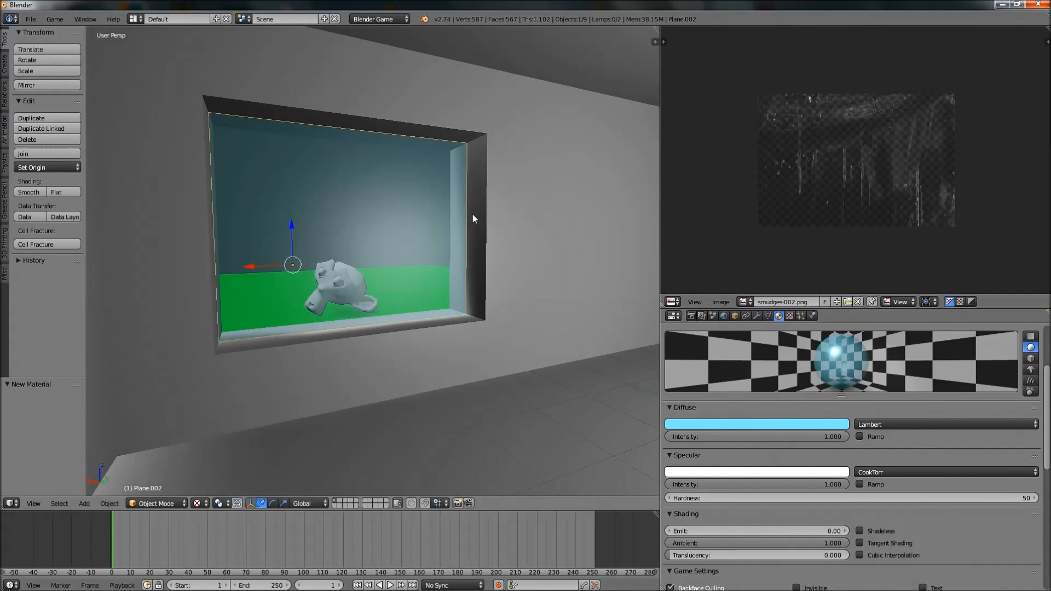
left_click(778, 425)
mouse_move(713, 300)
left_mouse_down()
mouse_move(695, 339)
mouse_move(727, 345)
mouse_move(739, 309)
mouse_move(716, 295)
left_mouse_up()
middle_click_drag(521, 232, 364, 248)
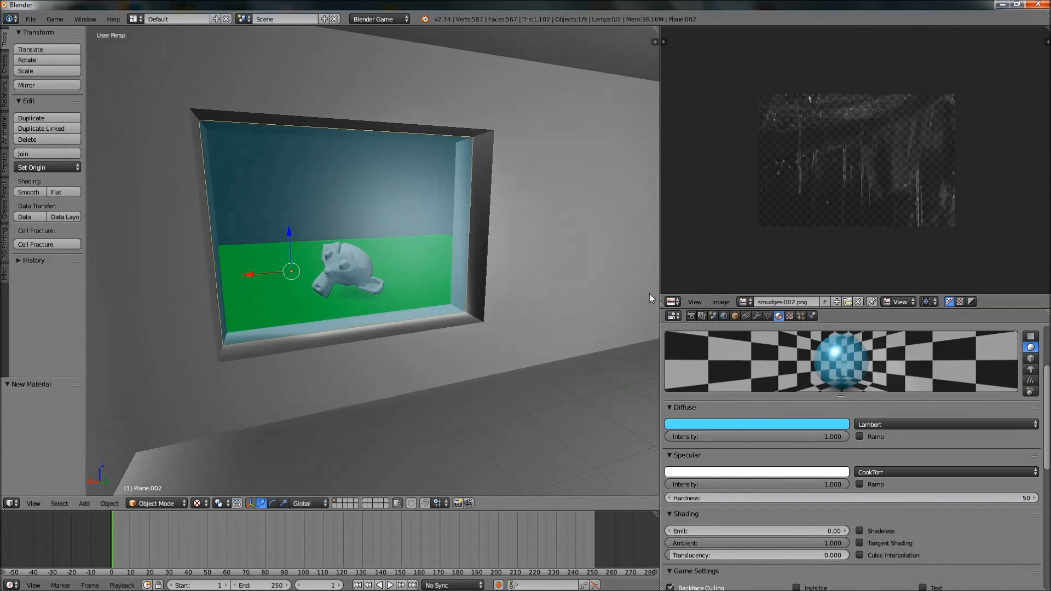
Step: Show the pane material's texture slots and select the first empty one
left_click(789, 317)
left_click(797, 340)
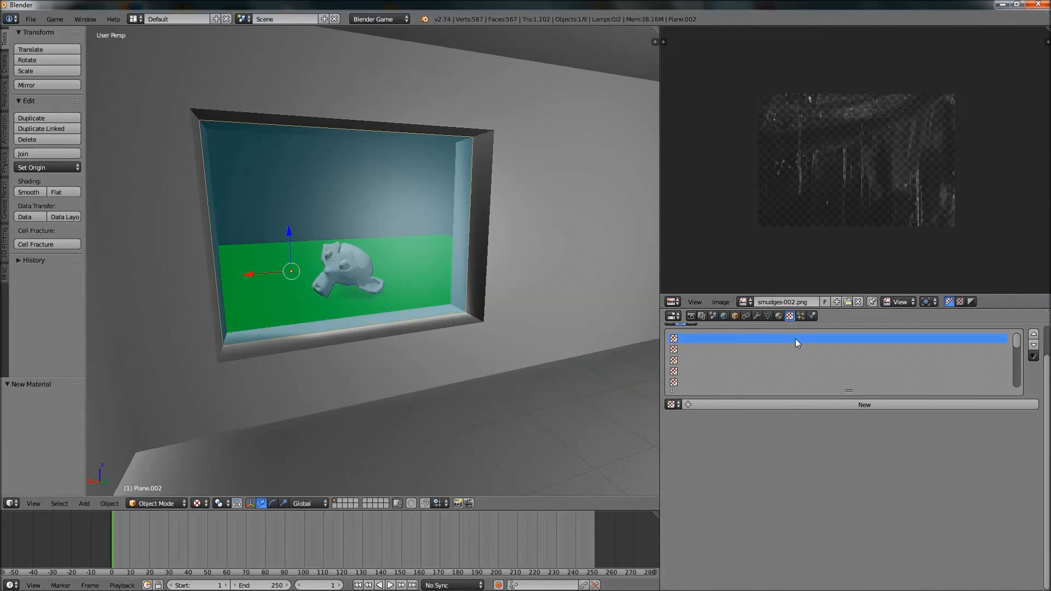
middle_click_drag(391, 260, 389, 258)
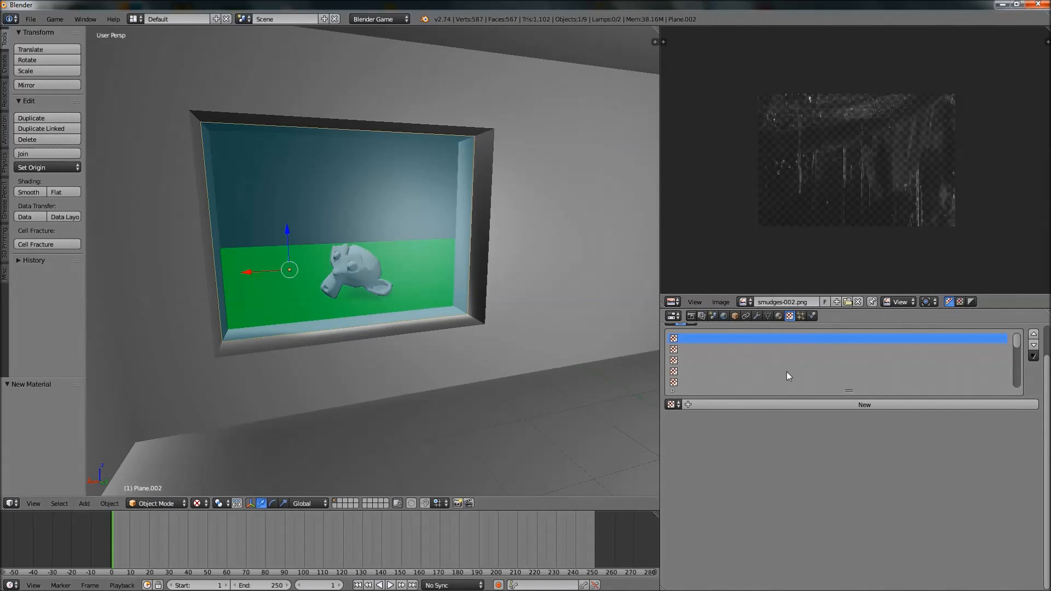
scroll(810, 446, "up", 1)
scroll(814, 454, "up", 1)
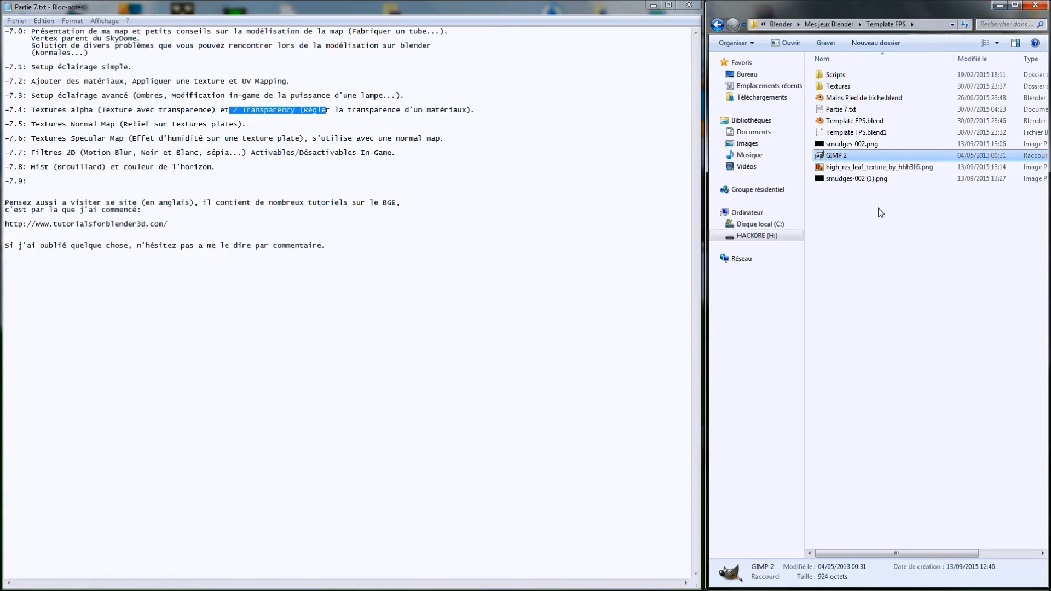
Step: Switch to the Template FPS folder in Windows Explorer, view smudges-002 (1).png in the photo viewer, and close the viewer
left_click(872, 180)
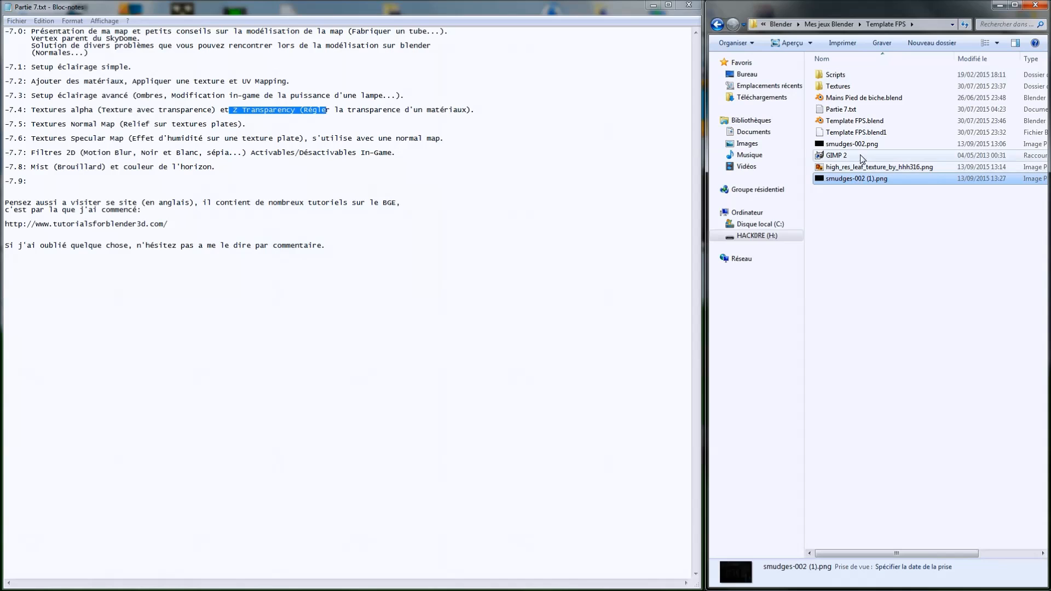
double_click(862, 179)
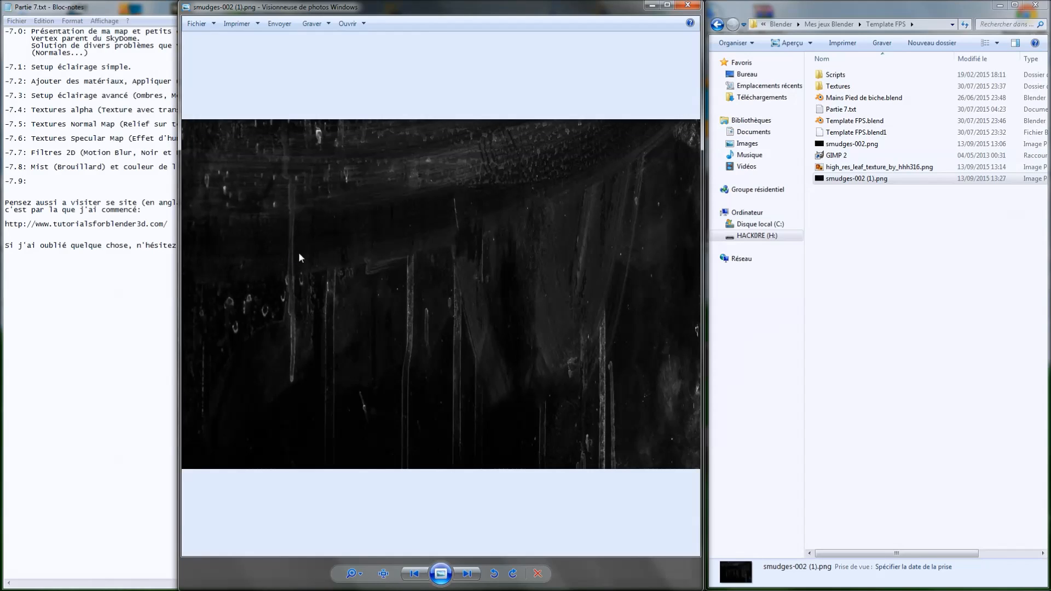
left_click(874, 180)
left_click(692, 4)
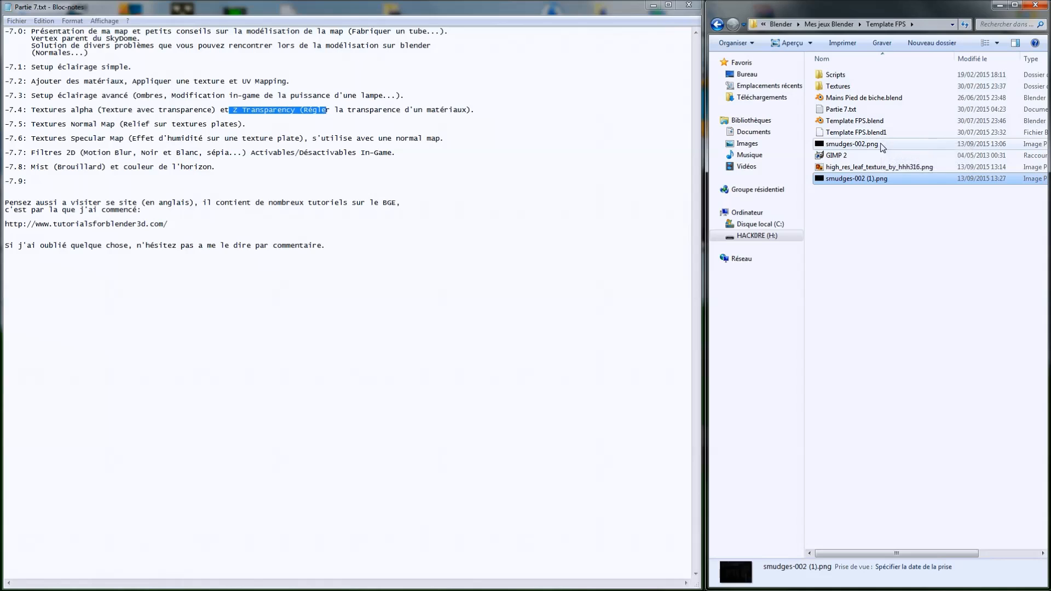
Step: Open smudges-002 (1).png in GIMP
mouse_move(877, 185)
left_mouse_down()
mouse_move(884, 233)
mouse_move(851, 154)
left_mouse_up()
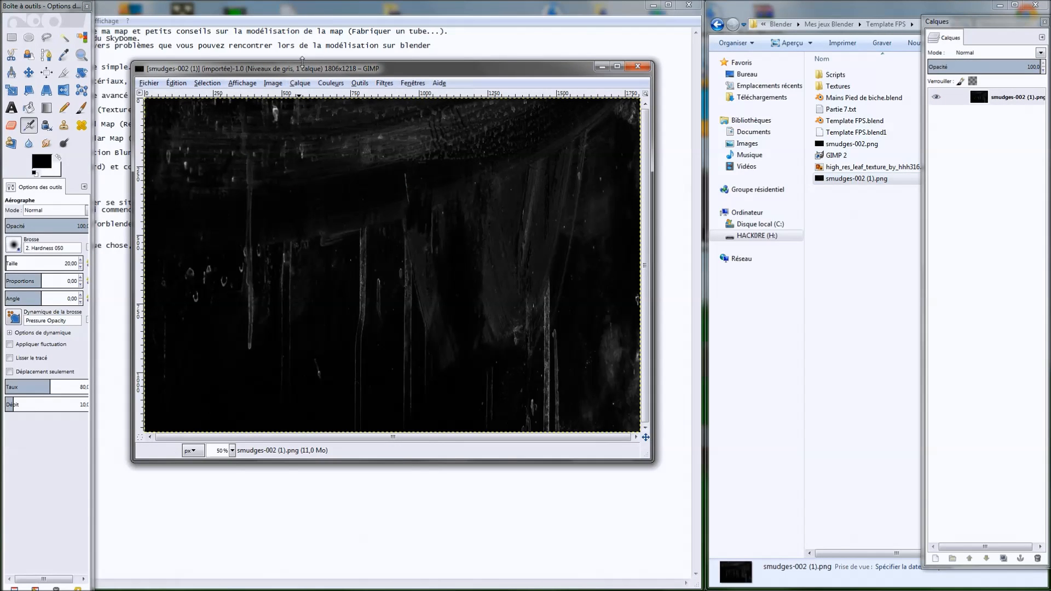
left_click_drag(302, 67, 330, 76)
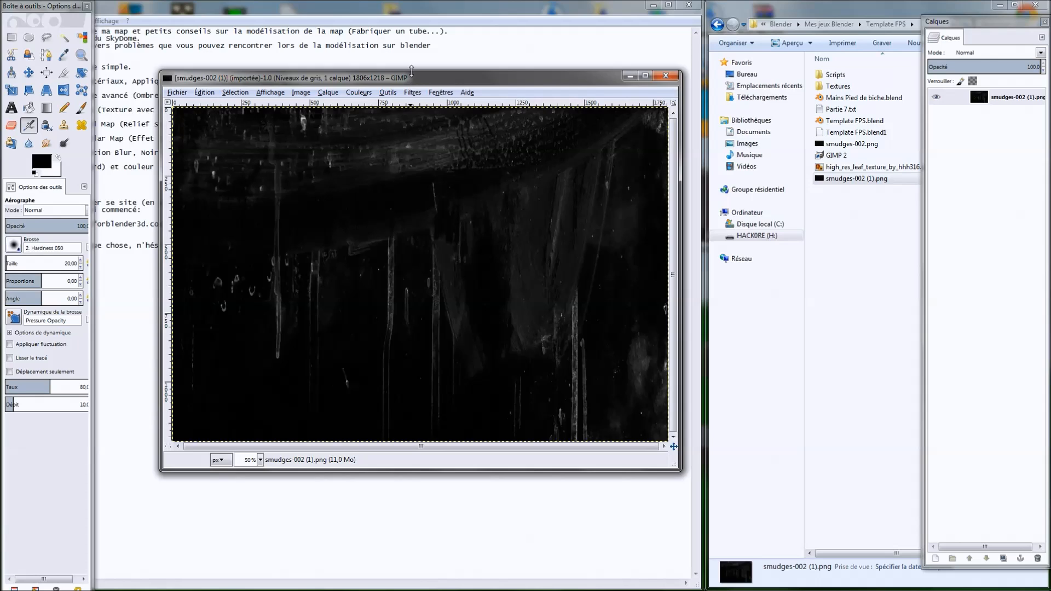
left_click_drag(411, 80, 432, 92)
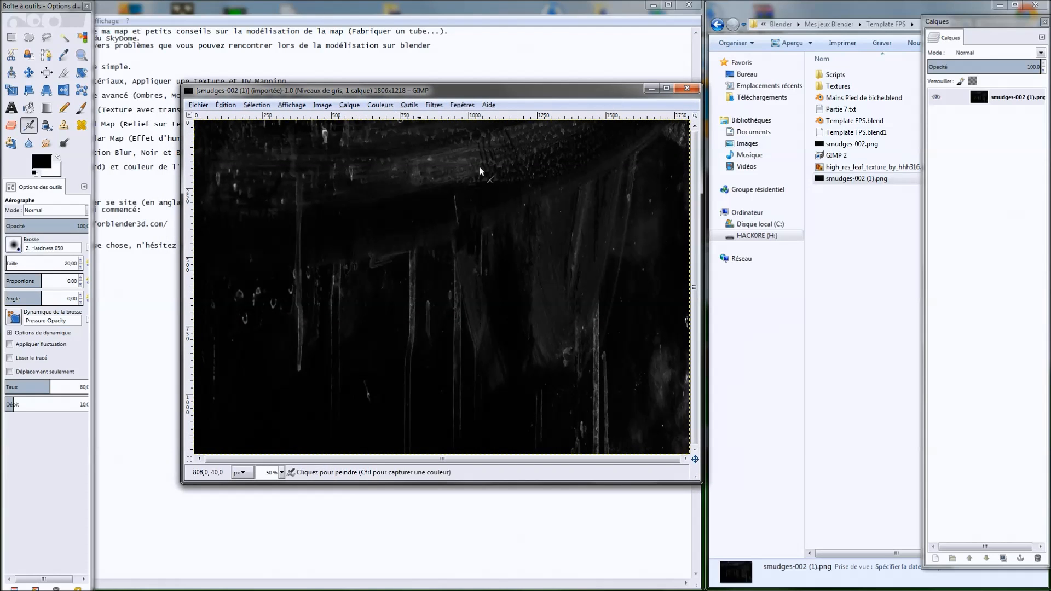
right_click(432, 226)
mouse_move(457, 289)
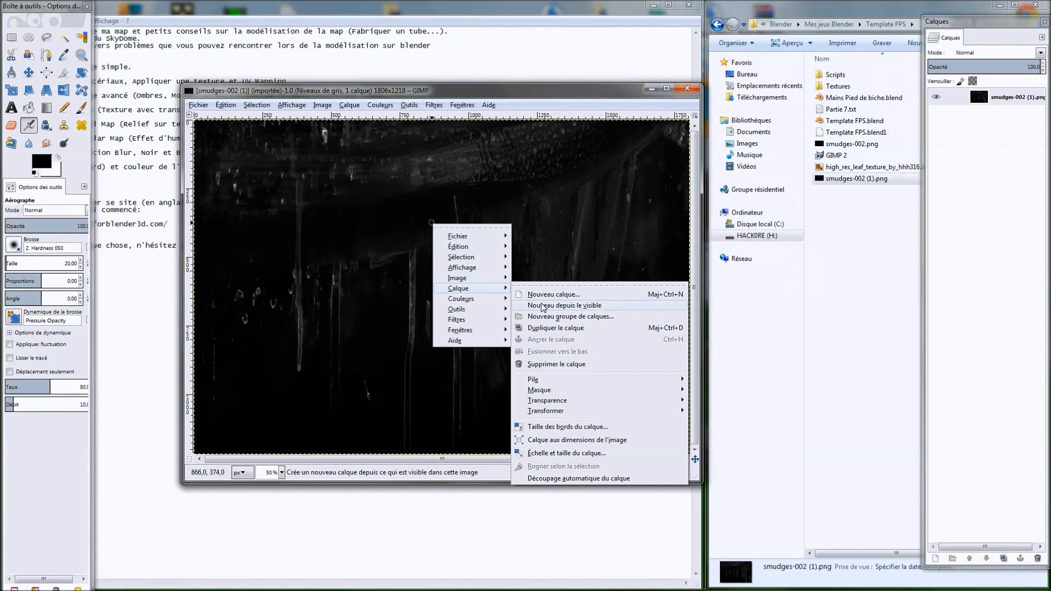
mouse_move(571, 404)
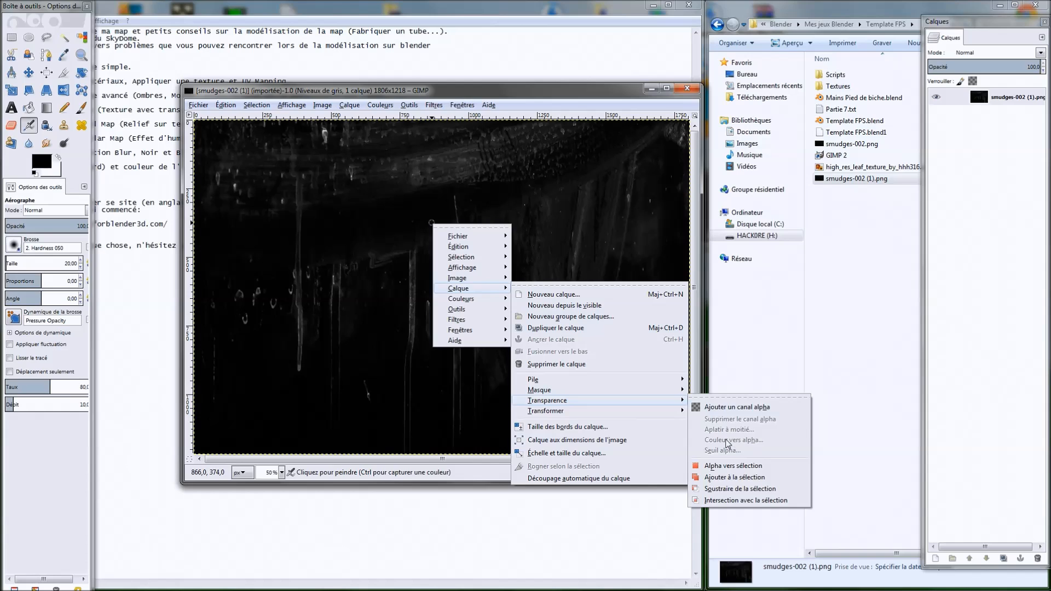
left_click(397, 96)
Step: Convert the smudge image's colour mode to RGB
left_click(382, 105)
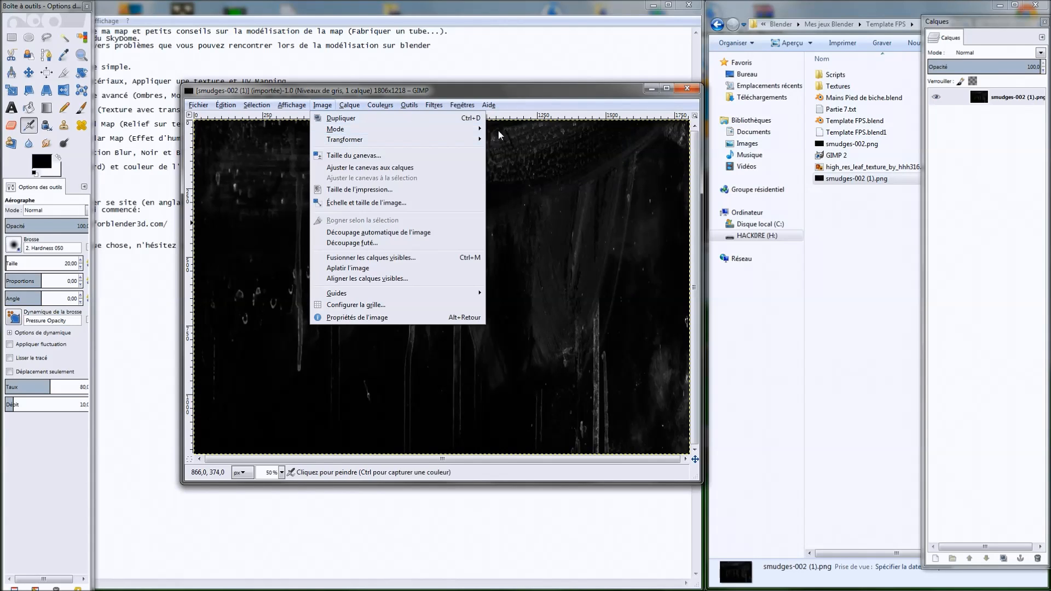
mouse_move(462, 131)
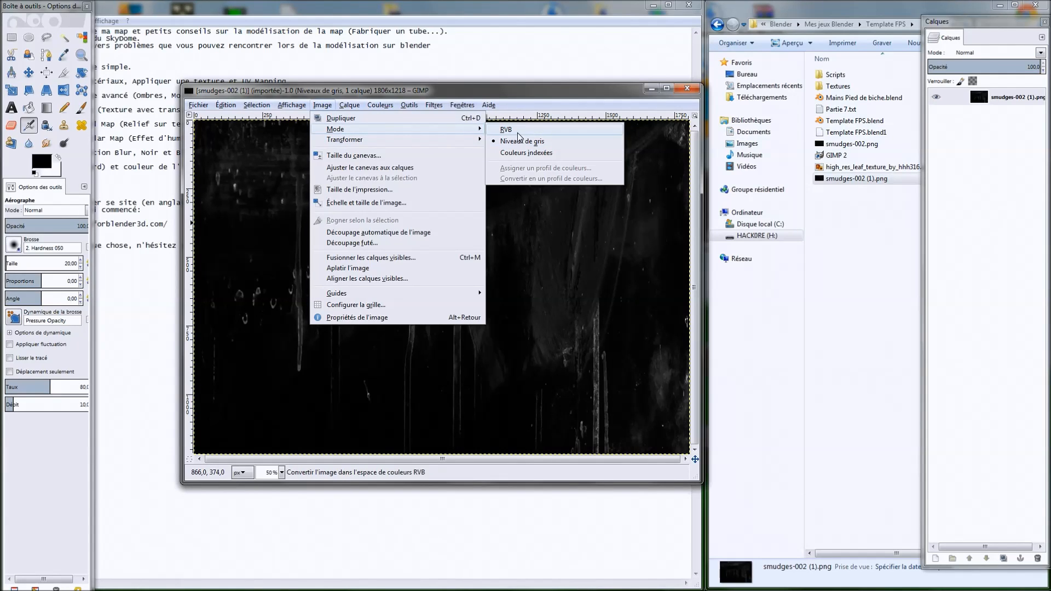
left_click(514, 135)
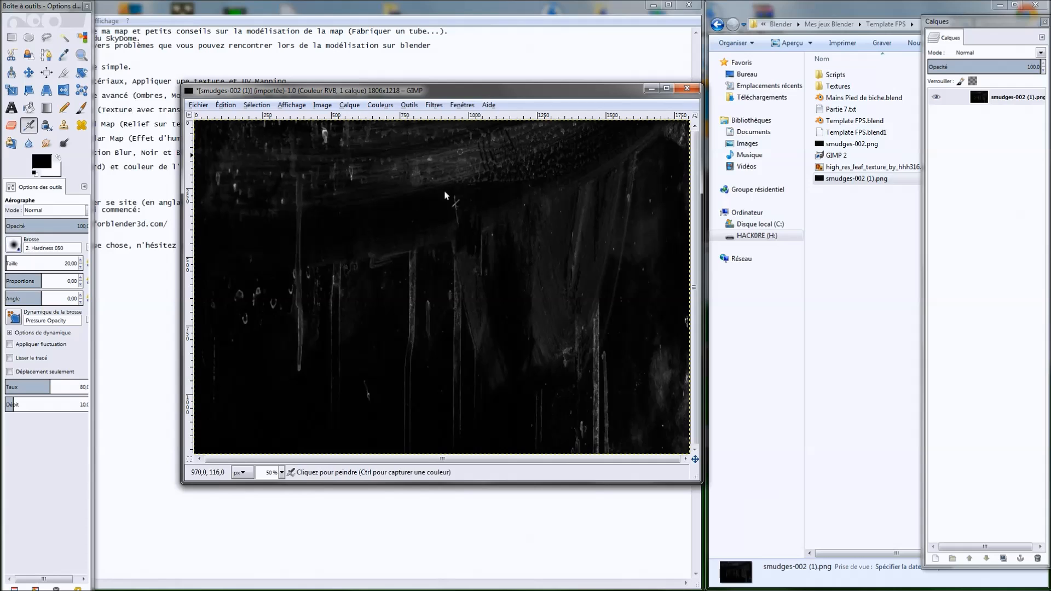
Step: Apply Color to Alpha to the smudge layer with black as the colour that turns transparent
right_click(419, 271)
mouse_move(493, 337)
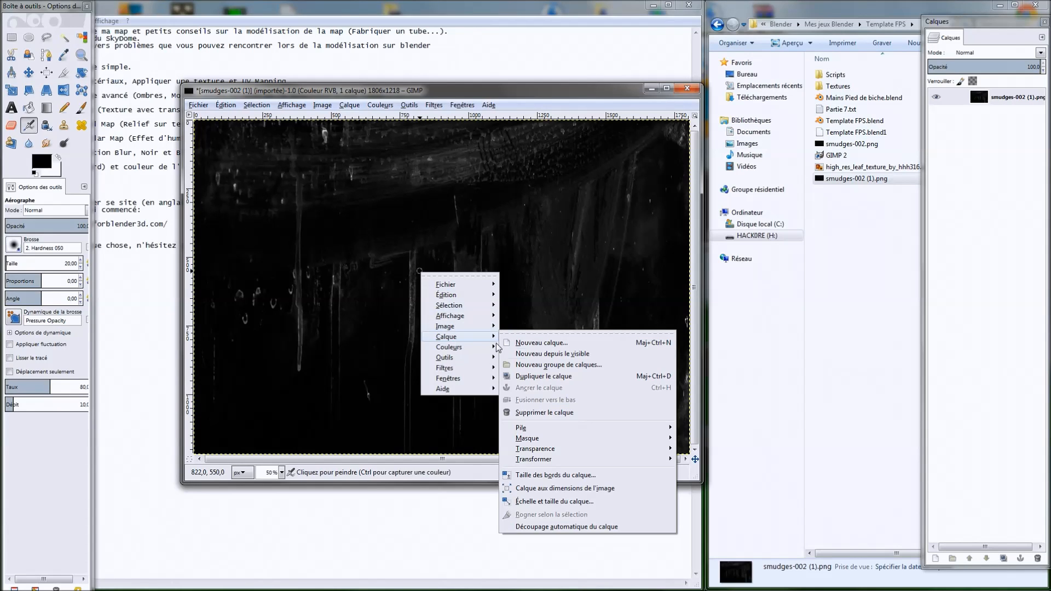
mouse_move(646, 451)
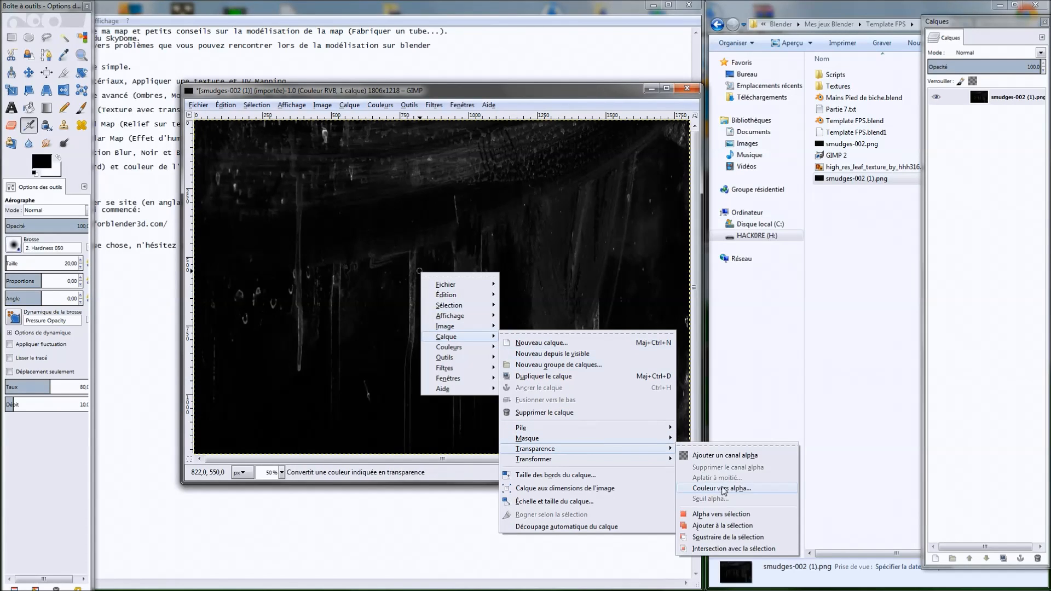
left_click(723, 488)
left_click_drag(494, 205, 764, 229)
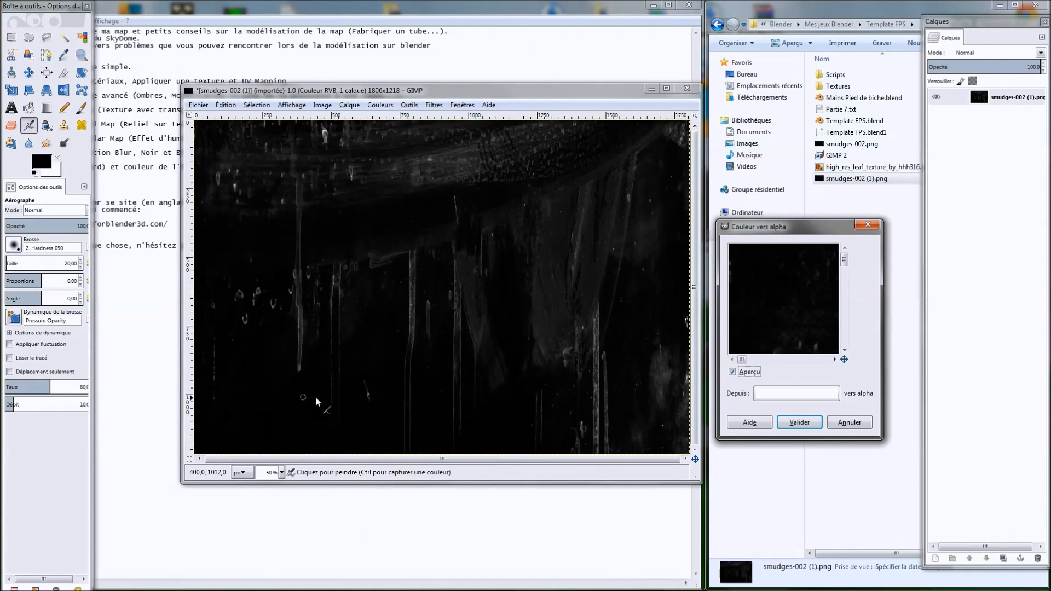
left_click(785, 392)
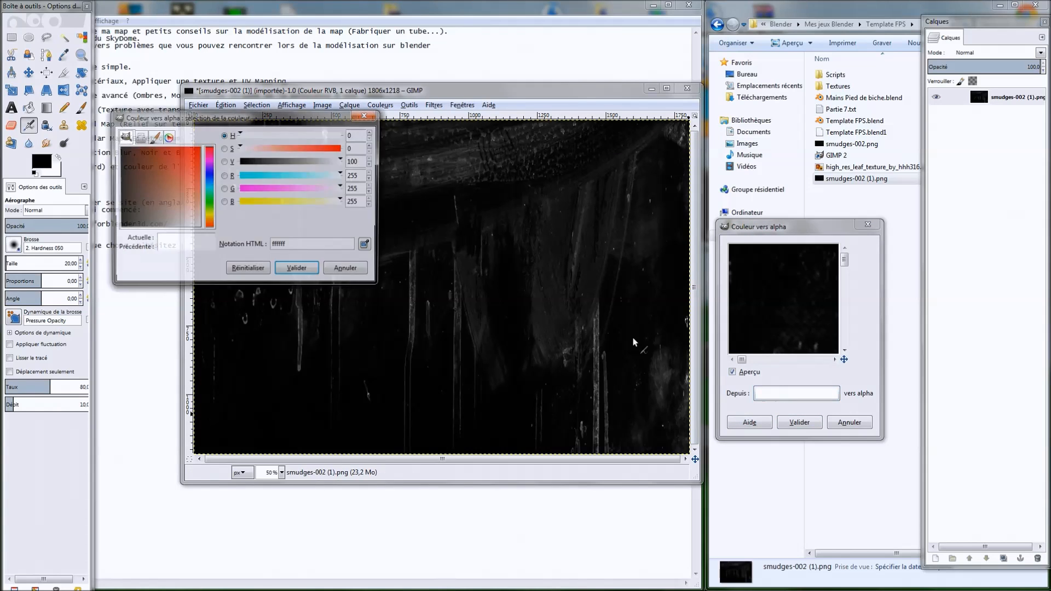
left_click(298, 270)
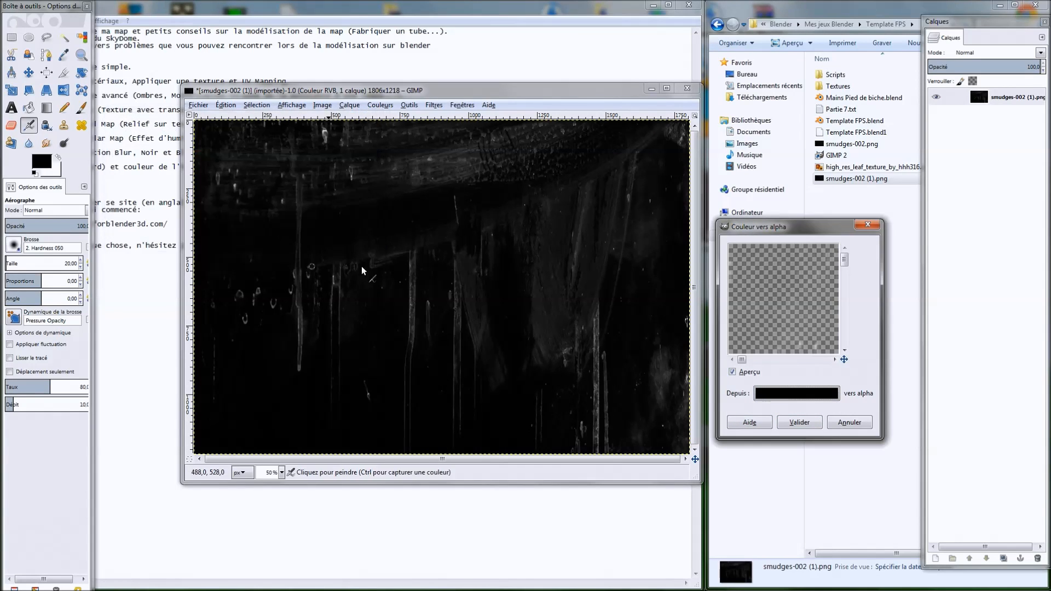
left_click(801, 422)
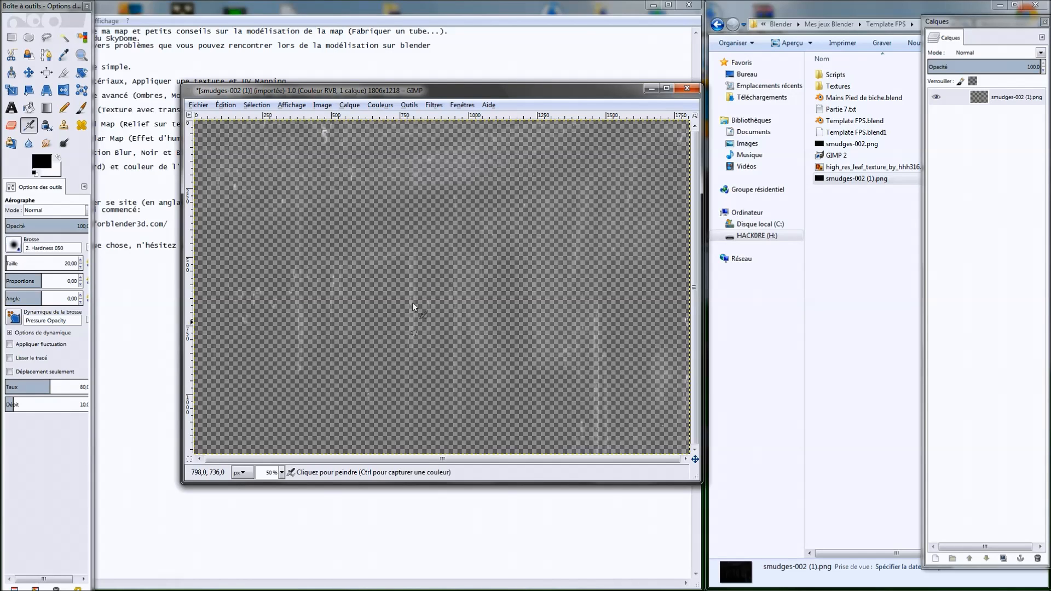
Step: Overwrite smudges-002 (1).png with the transparent version, then close the image without saving and quit GIMP
left_click(198, 104)
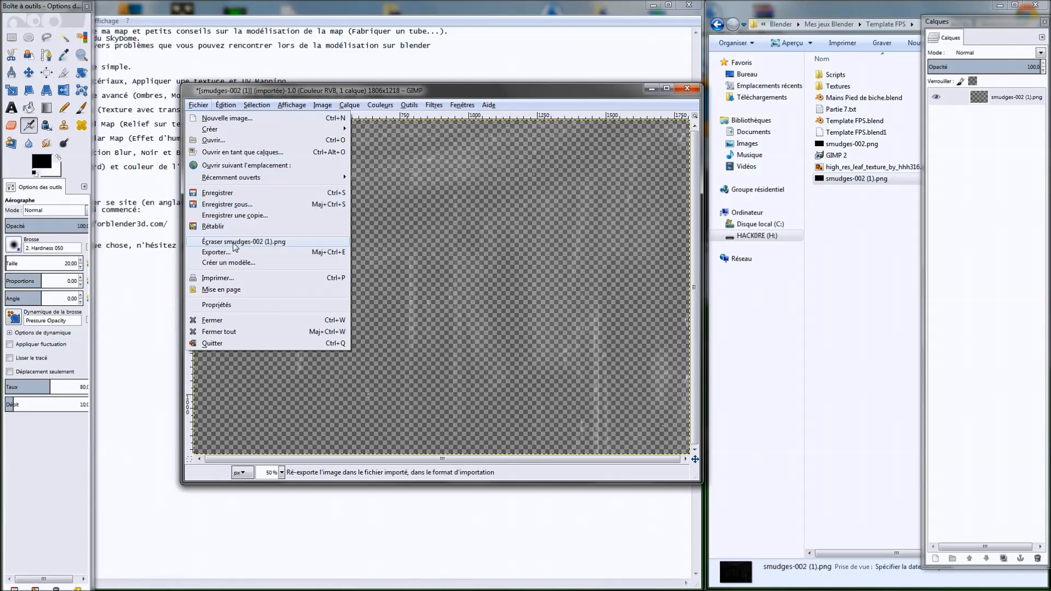
left_click(280, 244)
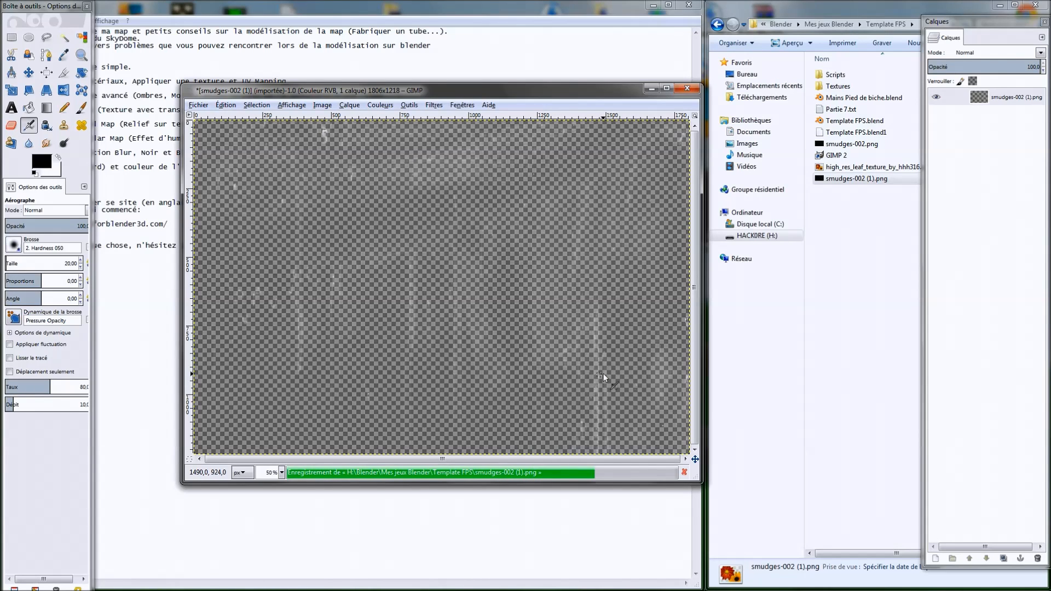
left_click(686, 88)
left_click(446, 346)
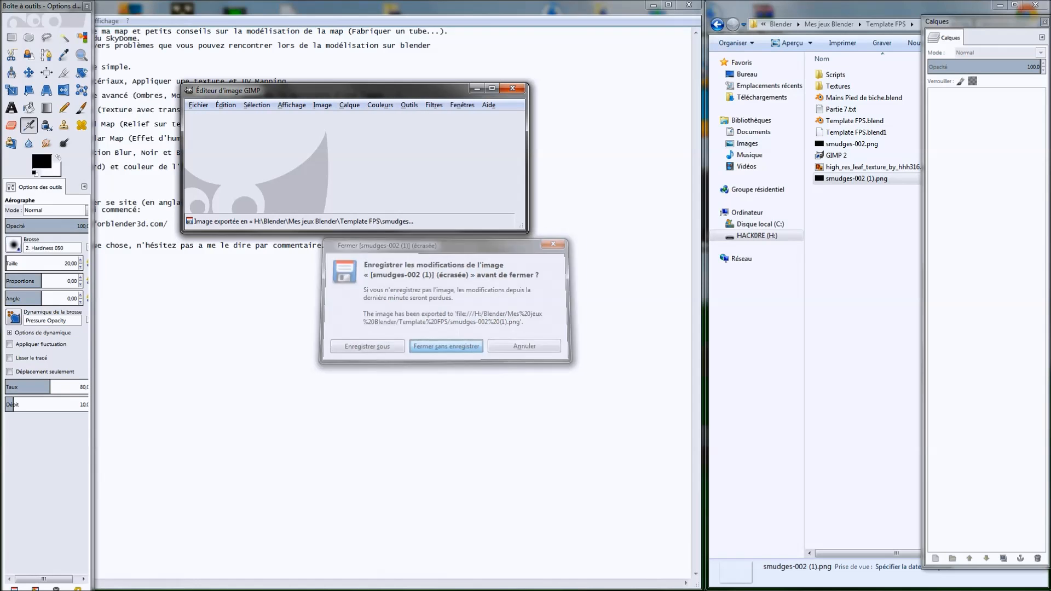
left_click(507, 89)
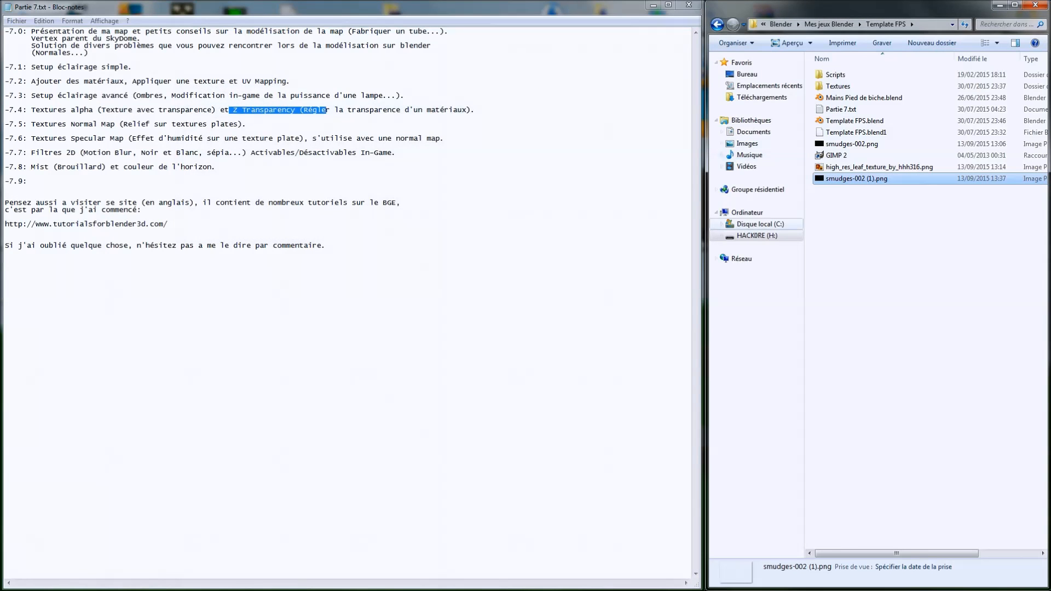
Step: Switch to Blender, enter Edit Mode on the window pane and unwrap its selected face
left_click(846, 270)
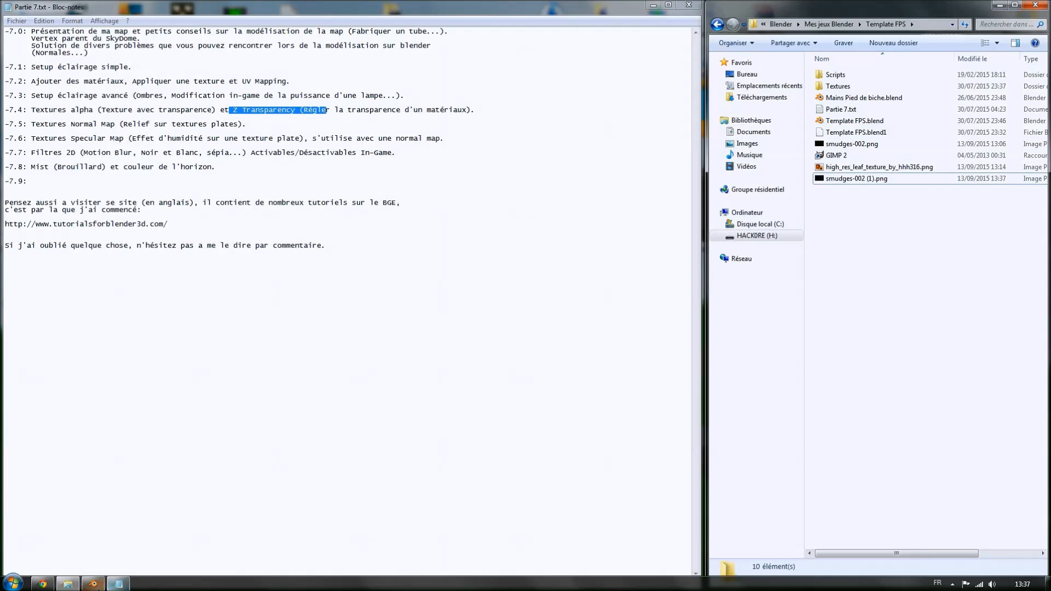
left_click(93, 583)
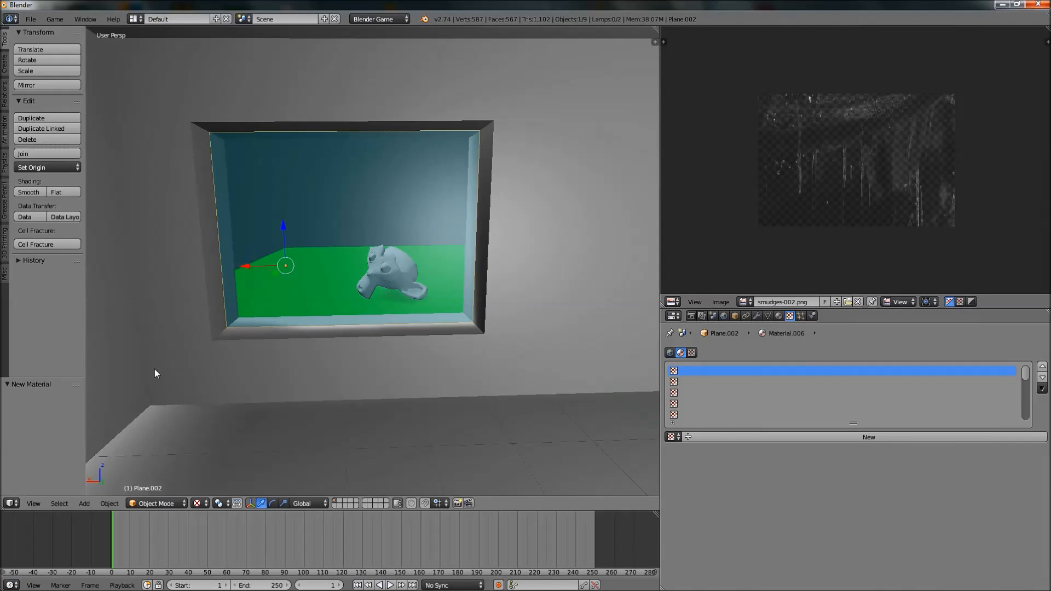
left_click(156, 503)
left_click(153, 482)
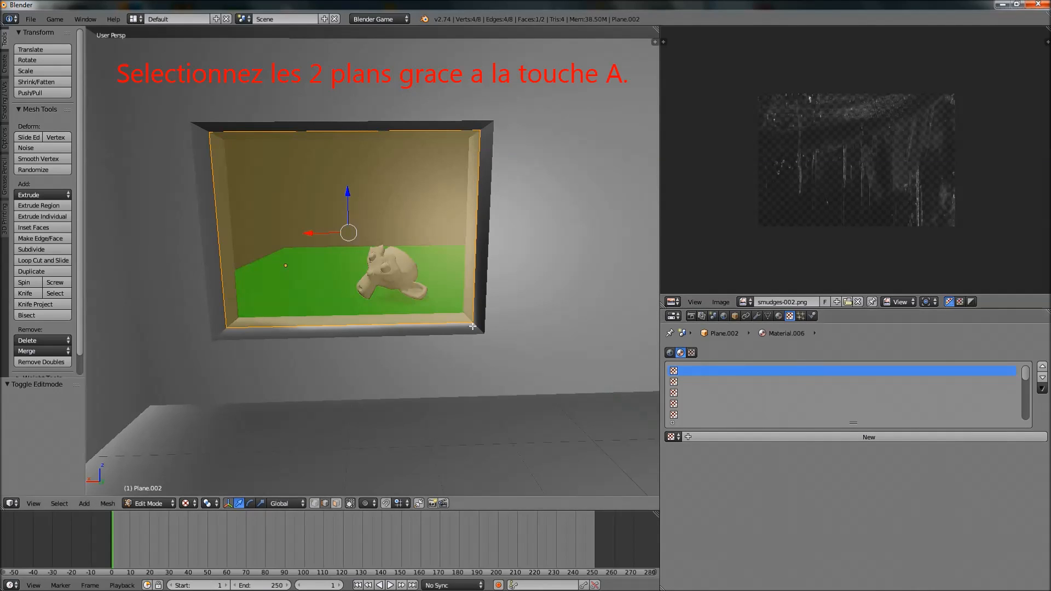
key("u")
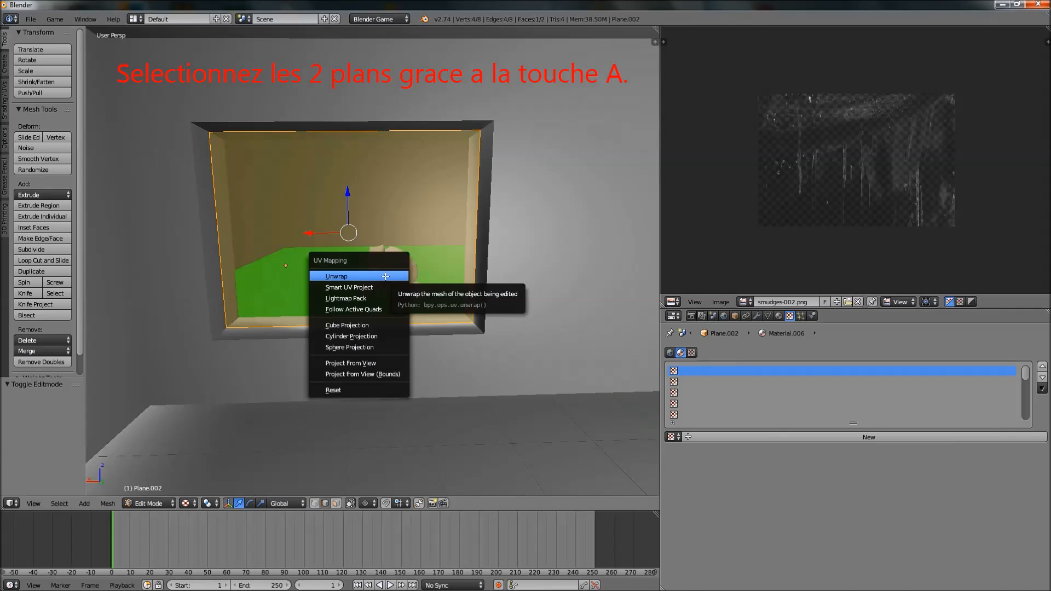
key("u")
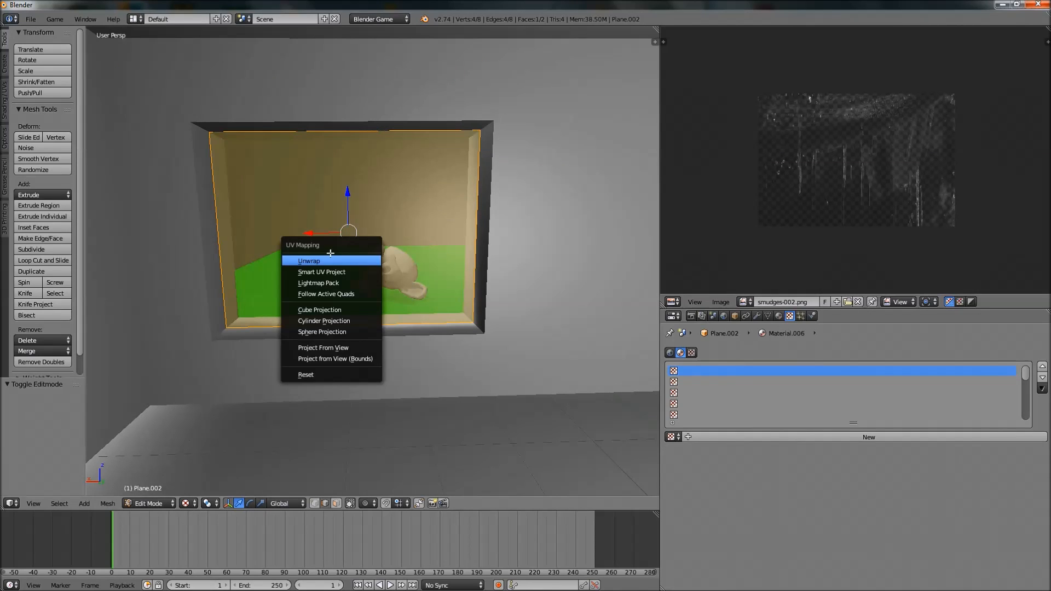
key("u")
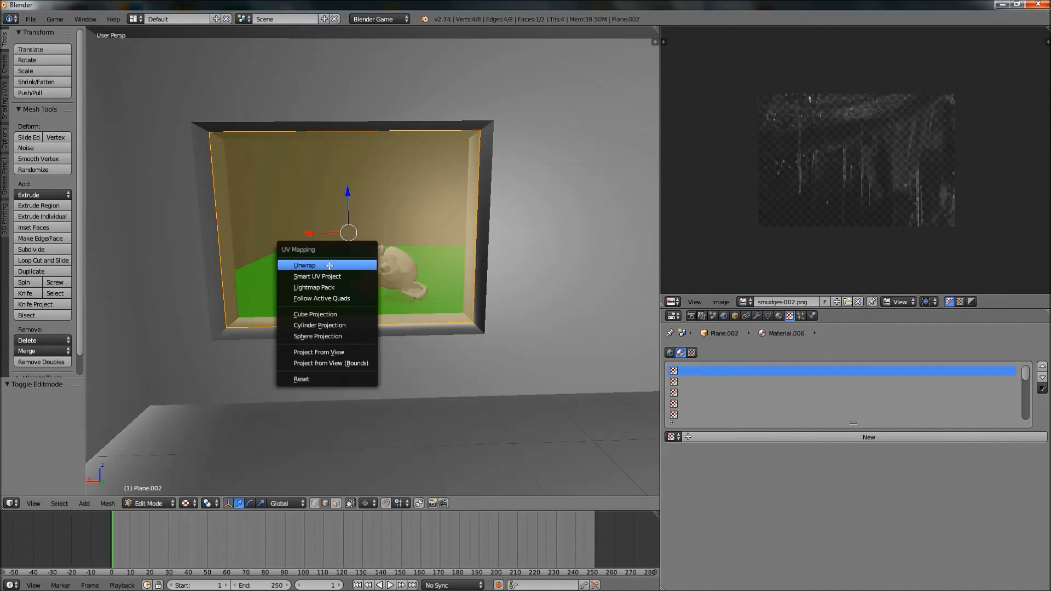
left_click(330, 265)
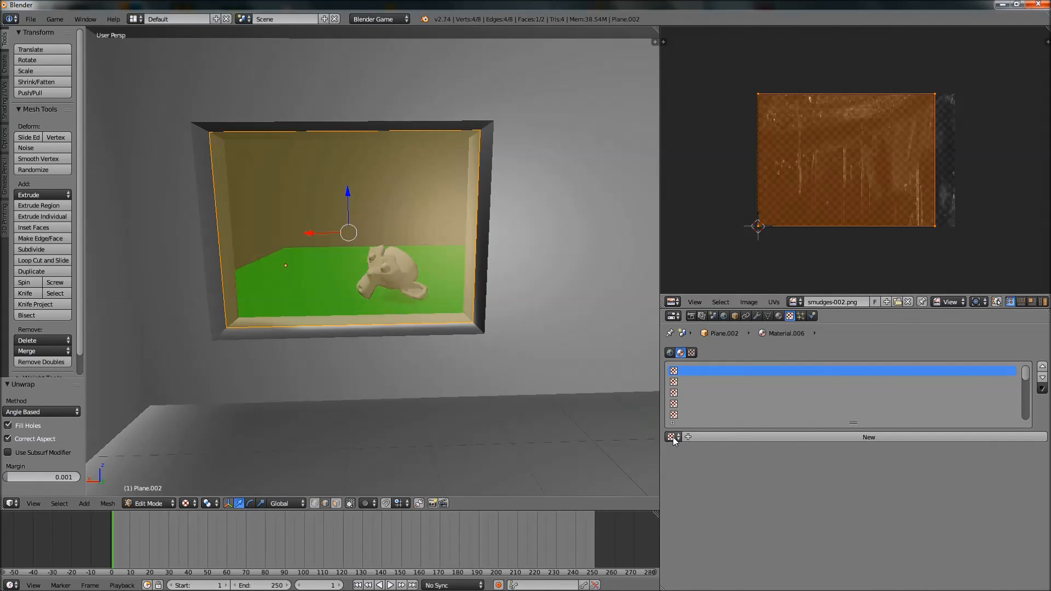
Step: Add a new texture to the pane material and load smudges-002 (1).png from the Template FPS folder as its image
left_click(716, 437)
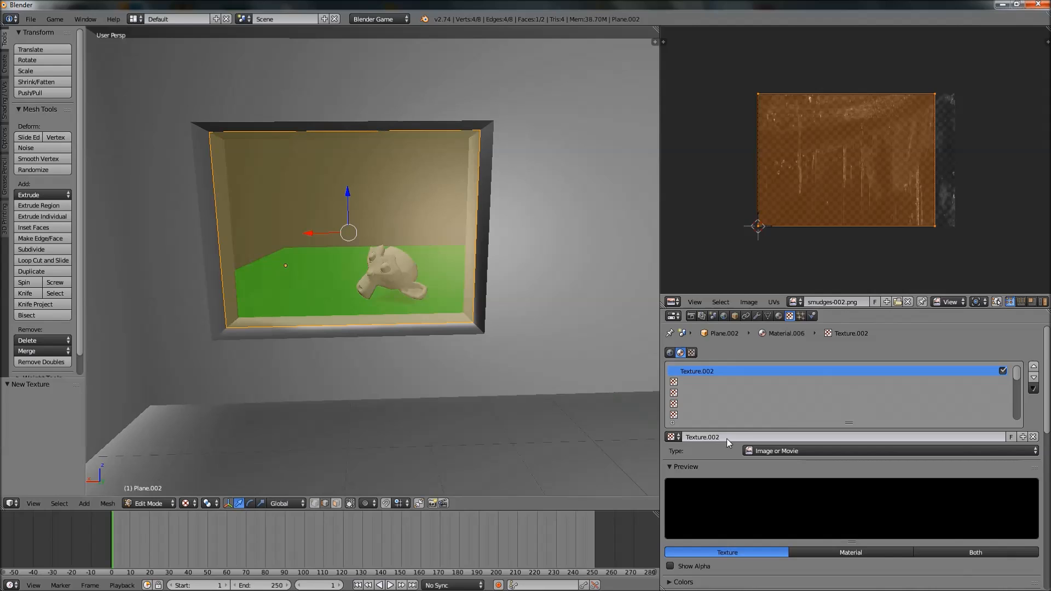
scroll(876, 481, "down", 4)
left_click(956, 529)
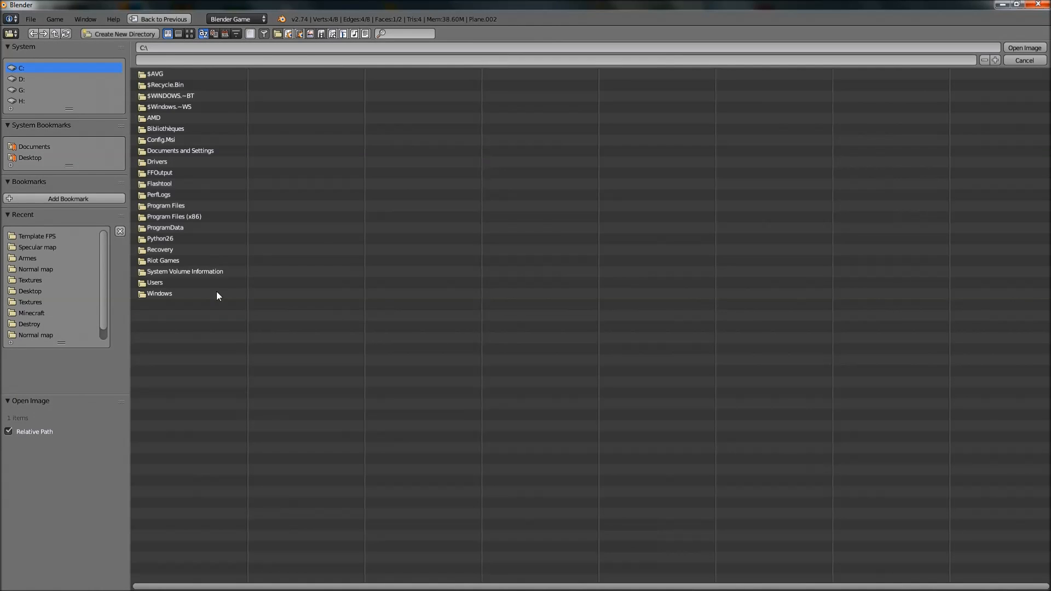
left_click(26, 236)
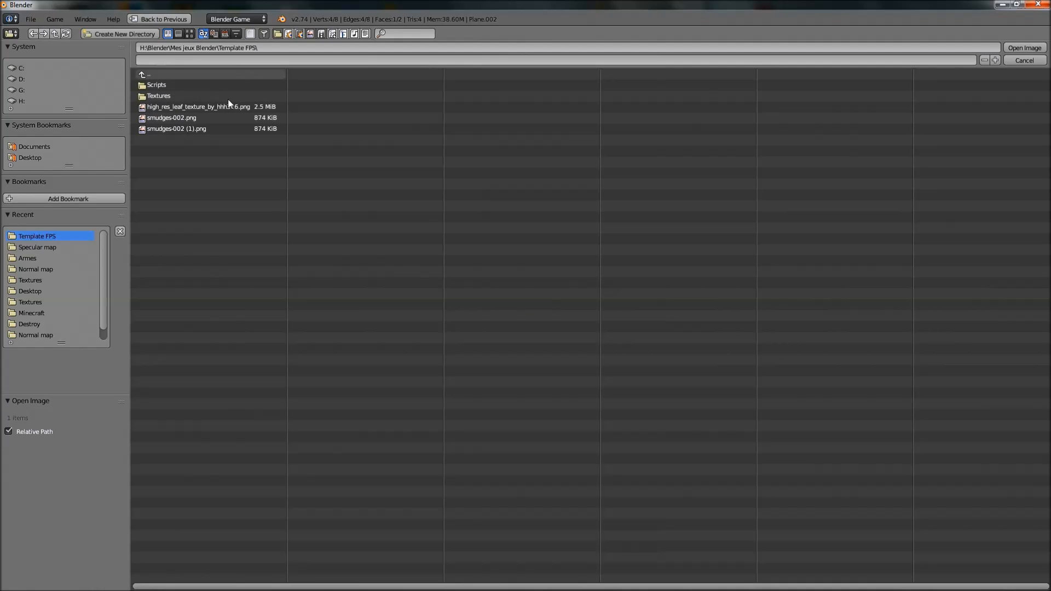
left_click(168, 128)
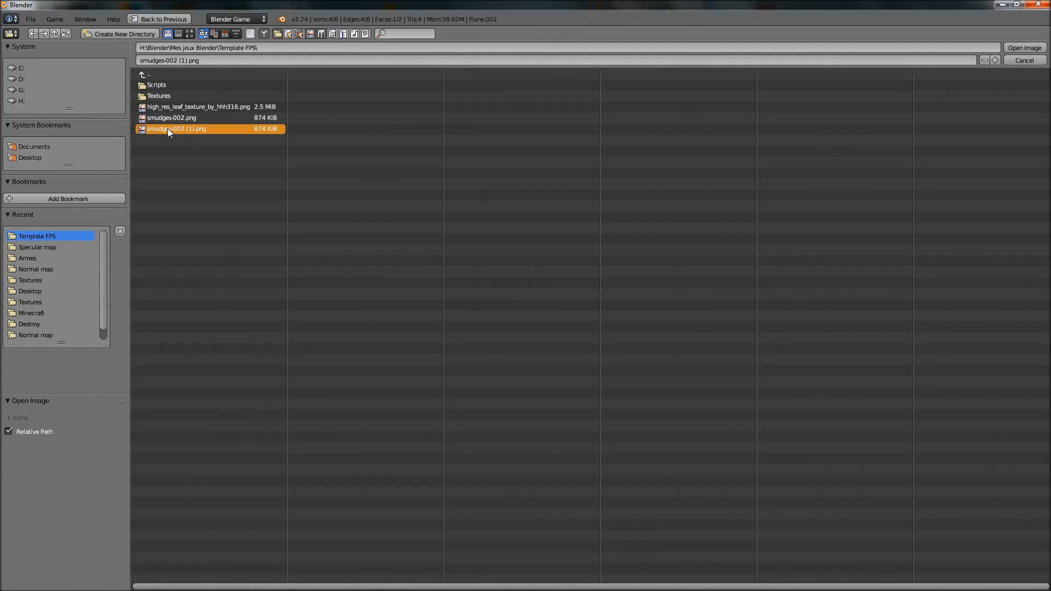
left_click(1023, 48)
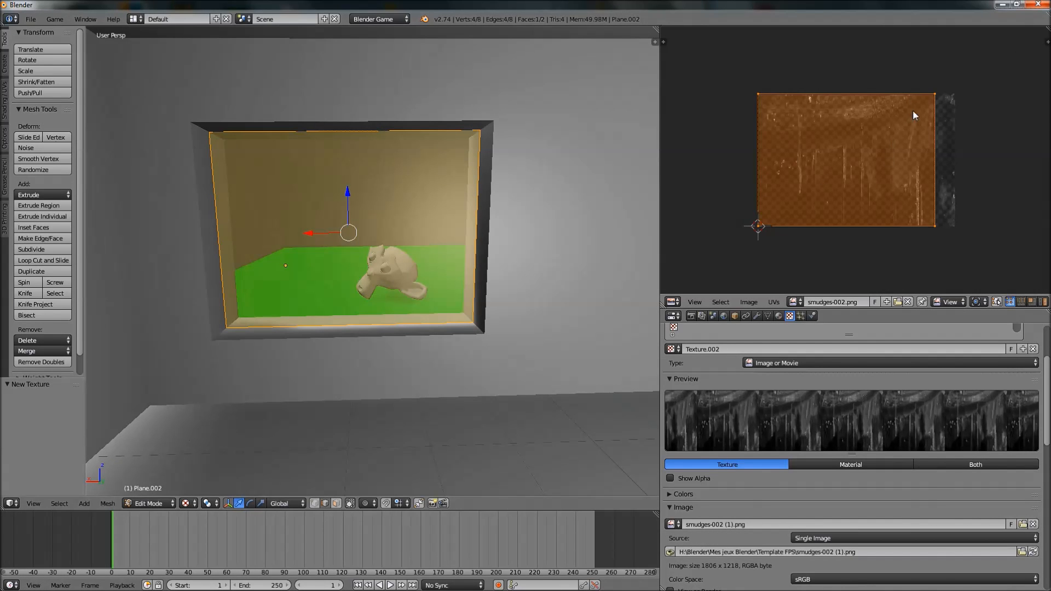
scroll(919, 126, "up", 2)
right_click(980, 52)
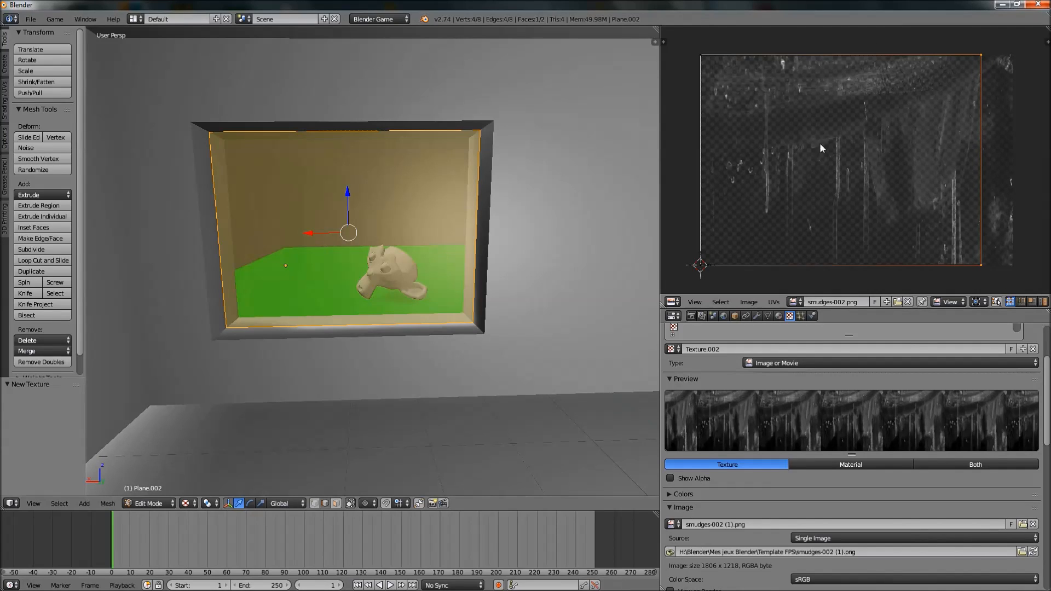
left_click(672, 301)
key("g")
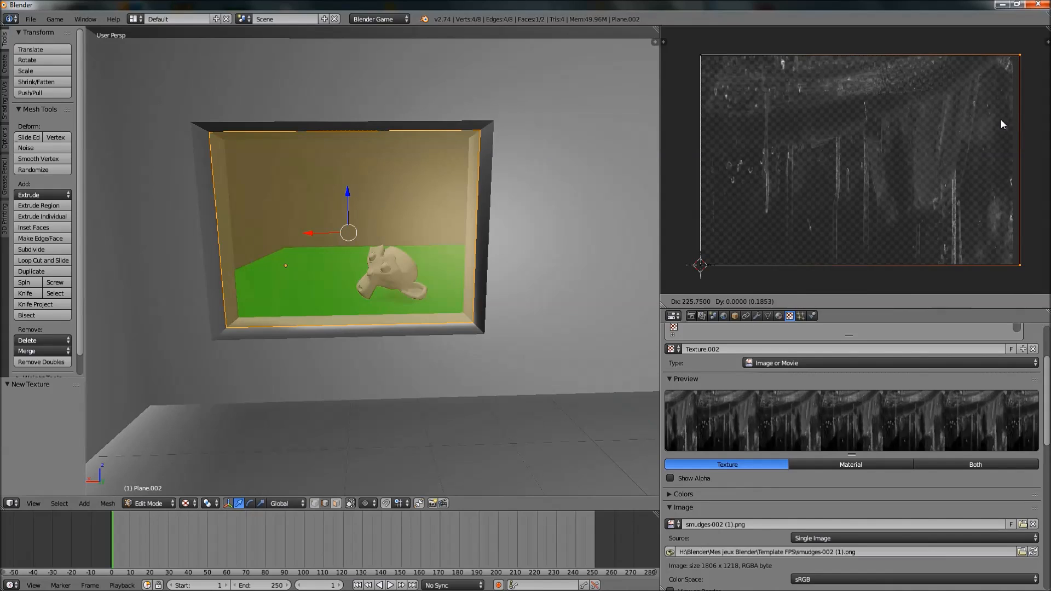
right_click(1014, 121)
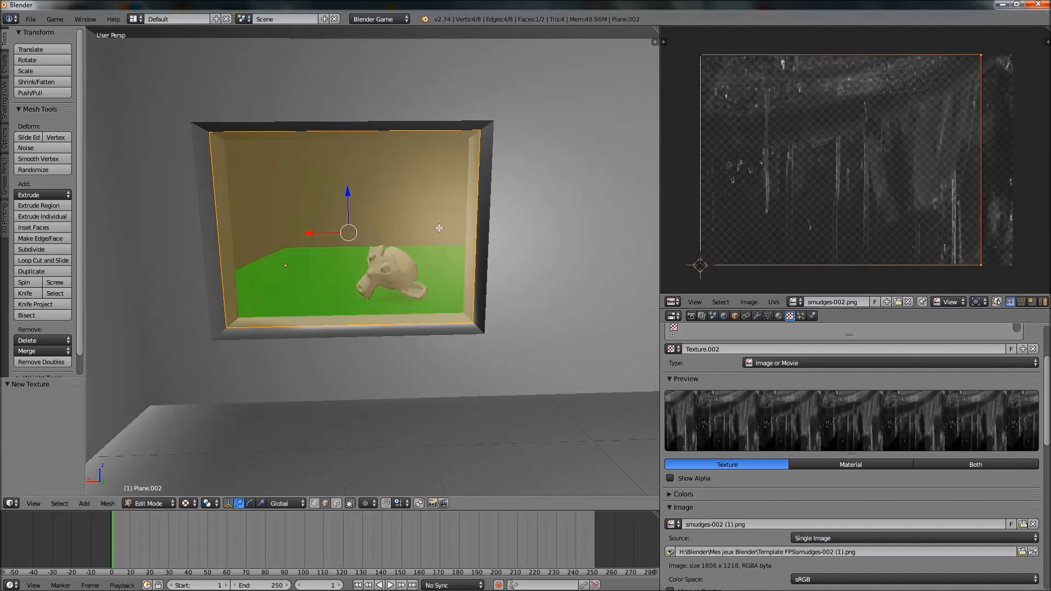
Step: From the front orthographic view, map the selected pane face with Project from View (Bounds), then return to Object Mode
key("KP_1")
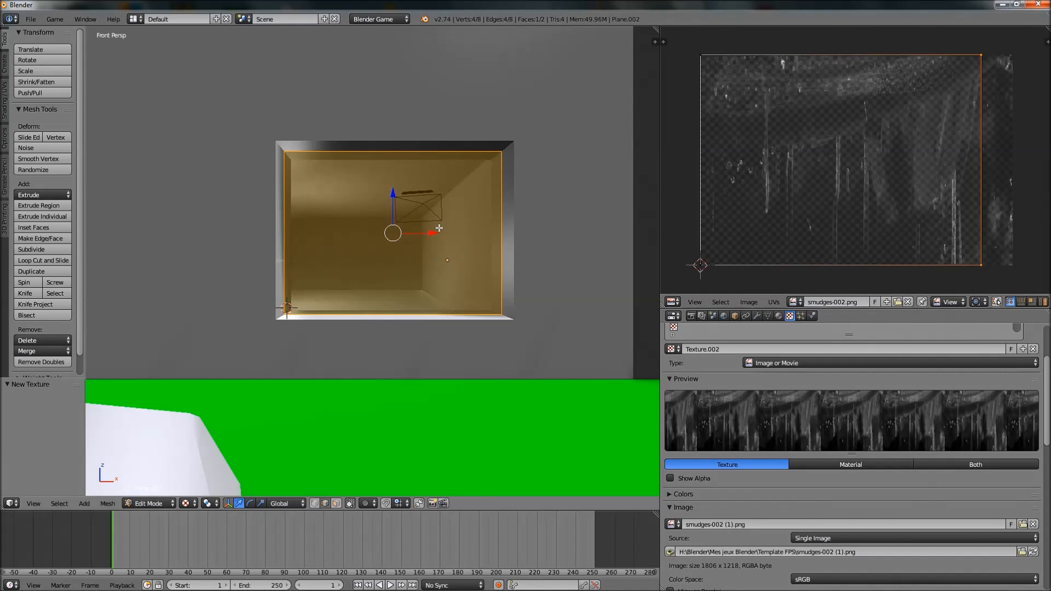
key("KP_5")
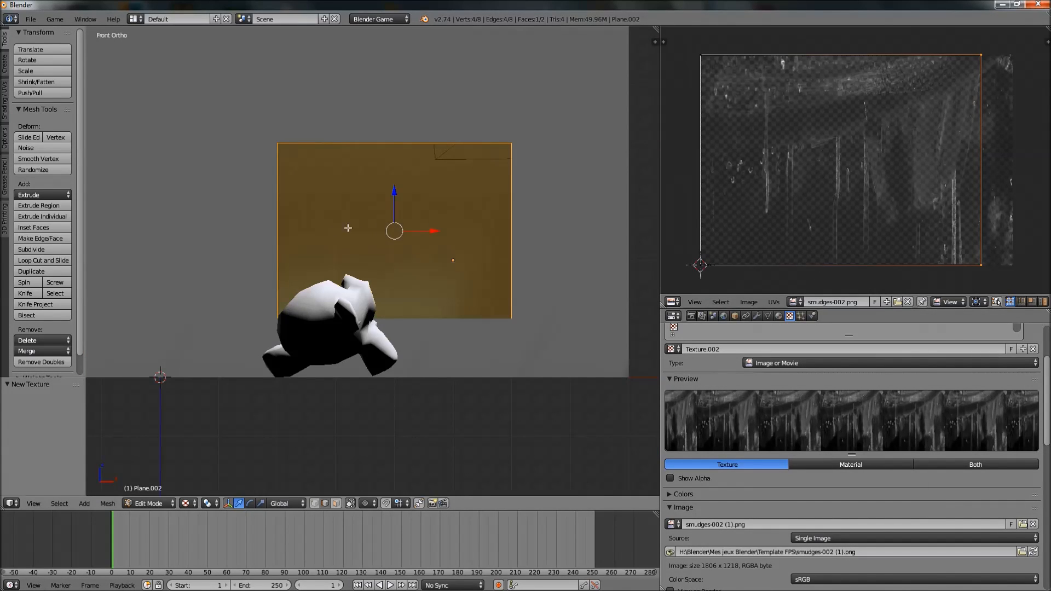
middle_click_drag(348, 227, 361, 251, "shift")
key("KP_5")
key("KP_5")
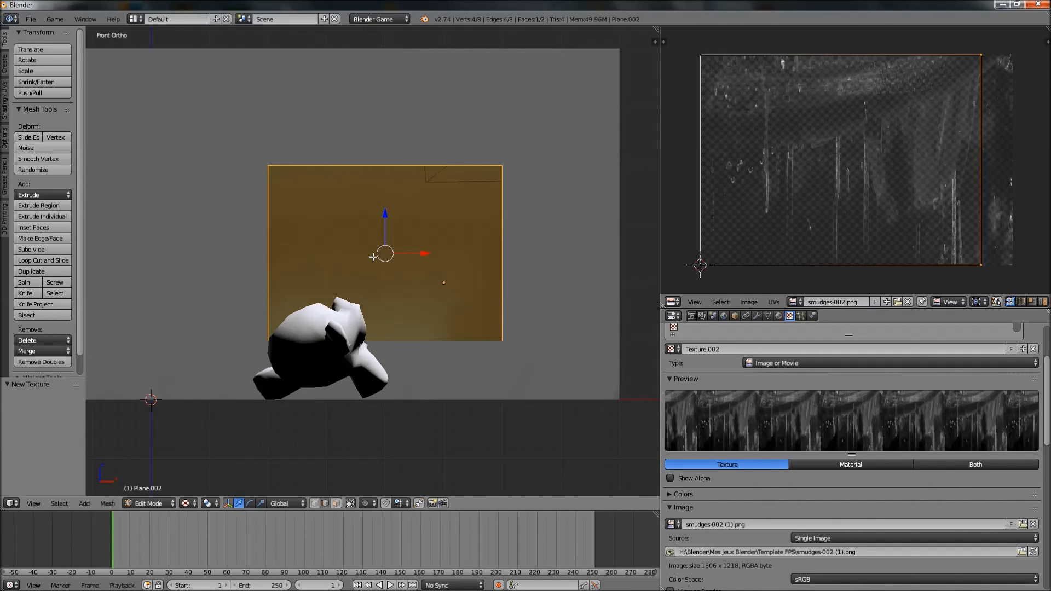
middle_click_drag(350, 235, 362, 245)
key("KP_1")
key("u")
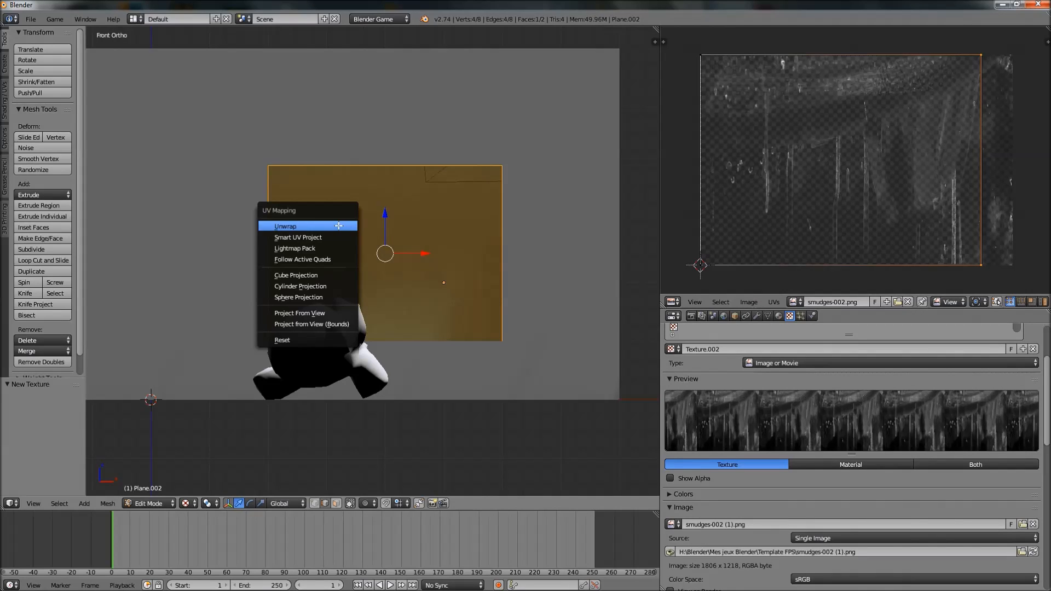
left_click(313, 324)
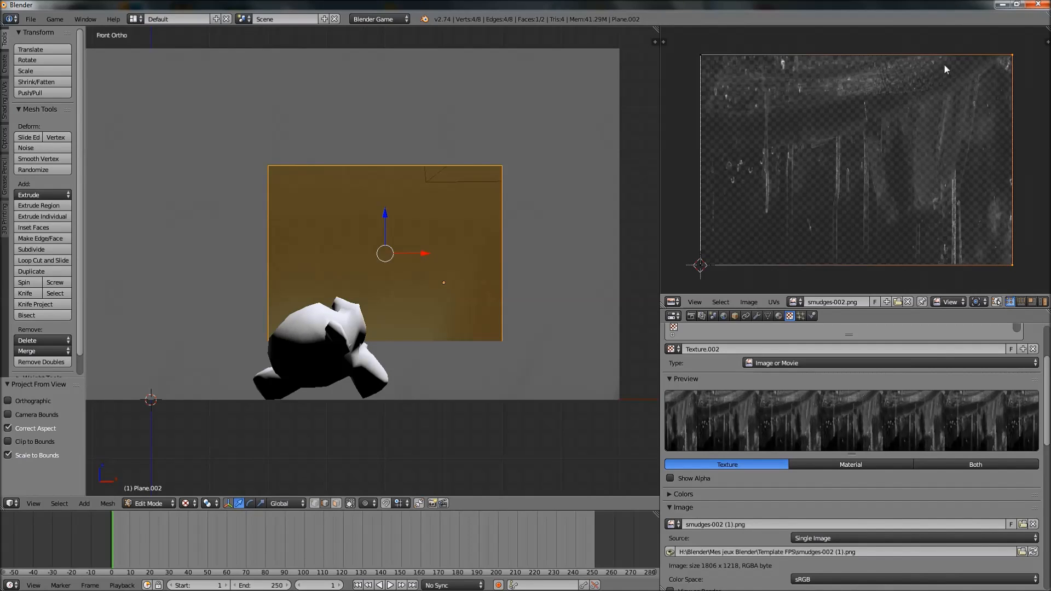
left_click(149, 502)
left_click(147, 491)
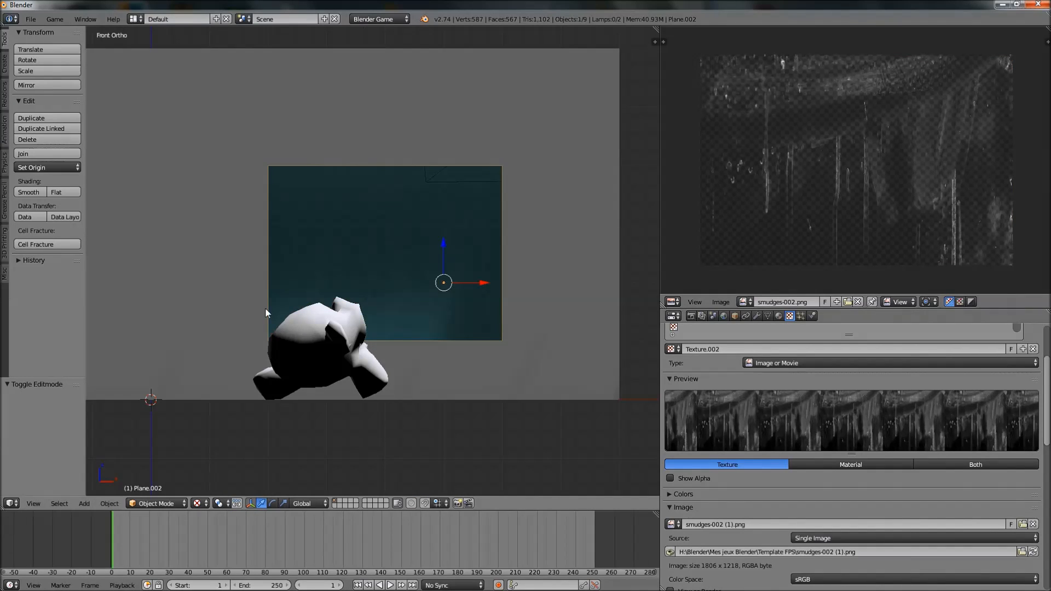
Step: Enable the smudge texture's Alpha influence at 1.000 and disable its Color influence
middle_click_drag(284, 278, 534, 269)
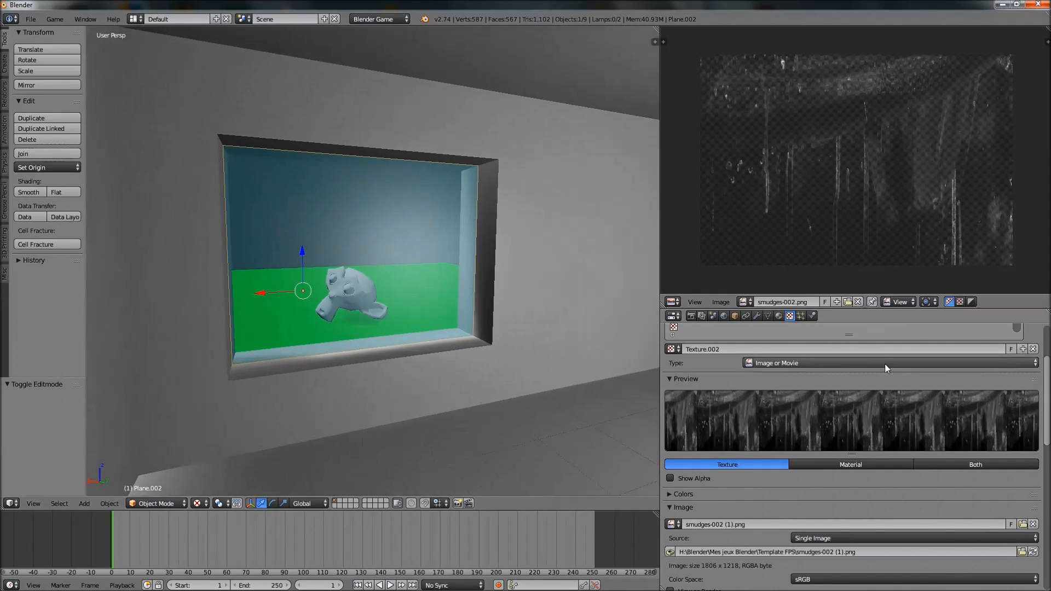
scroll(806, 359, "up", 1)
scroll(779, 490, "down", 5)
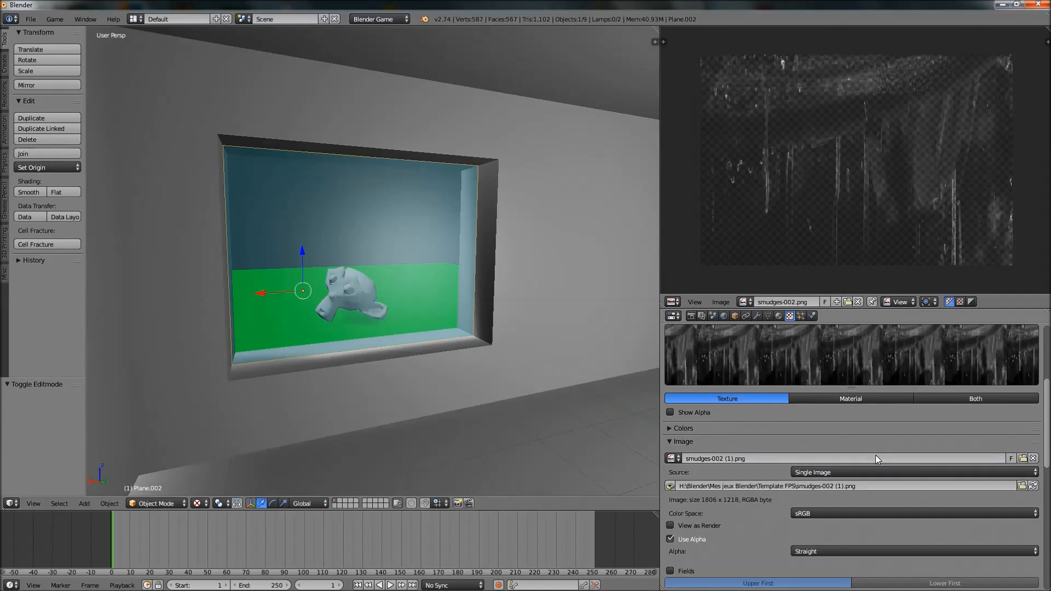
scroll(768, 436, "down", 12)
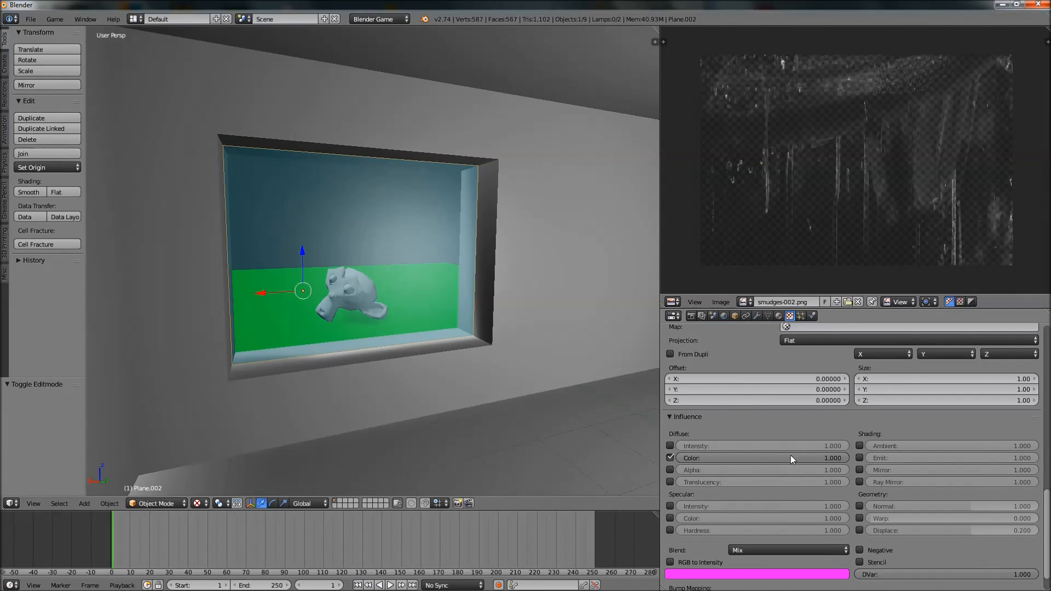
left_click(669, 470)
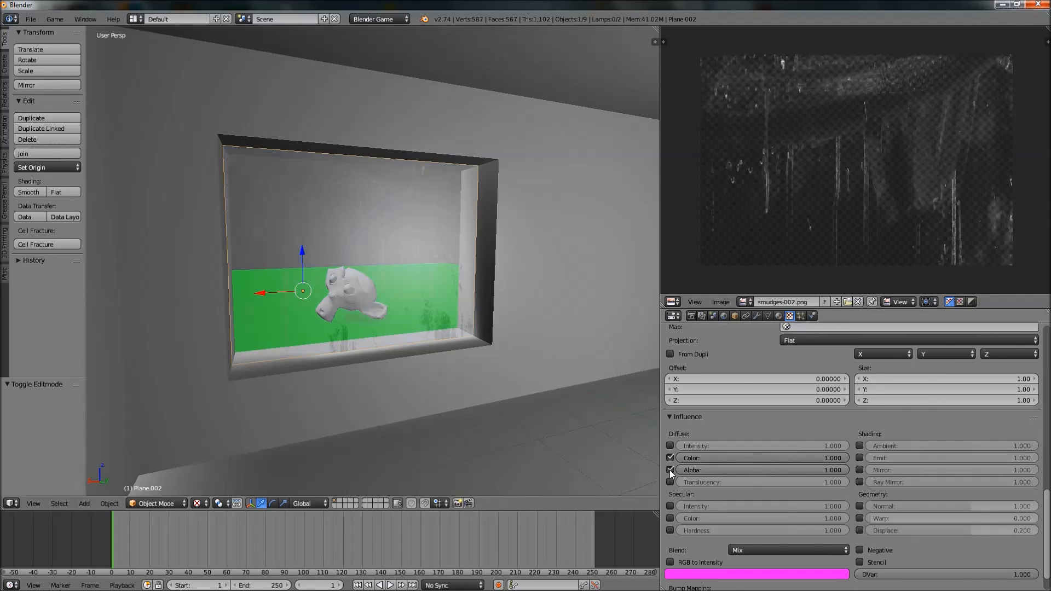
middle_click_drag(454, 372, 365, 327)
scroll(423, 360, "up", 3)
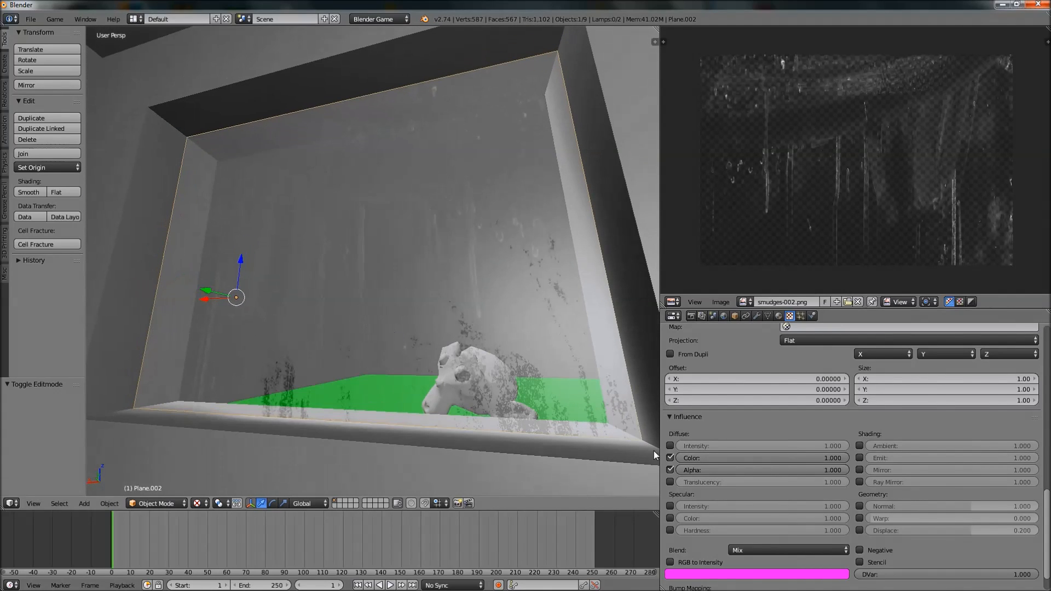
left_click(670, 457)
middle_click_drag(408, 291, 388, 309)
middle_click_drag(345, 235, 621, 354)
middle_click_drag(422, 338, 441, 309)
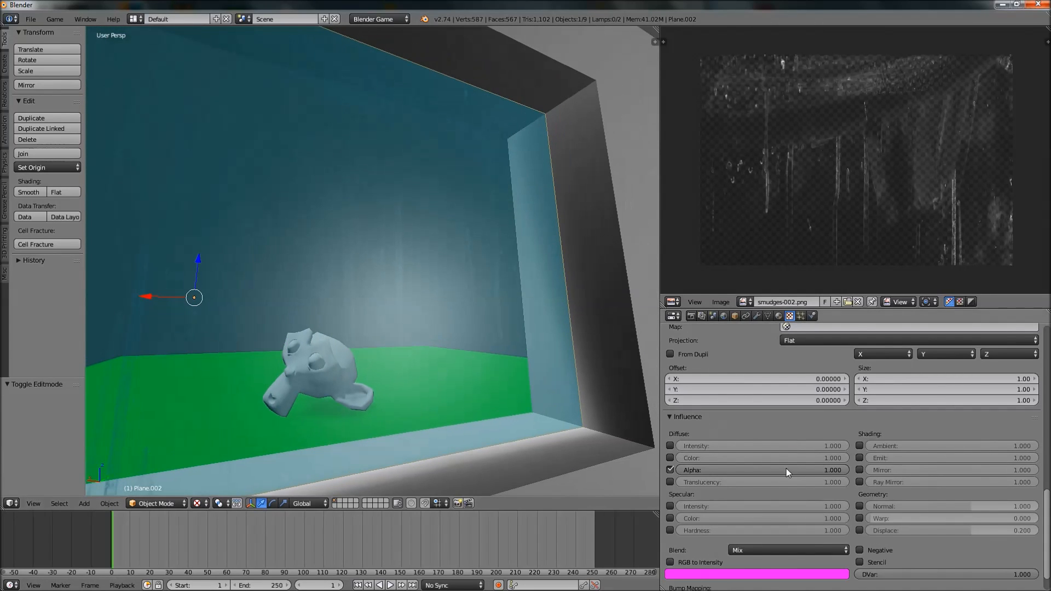
left_click_drag(762, 470, 848, 470)
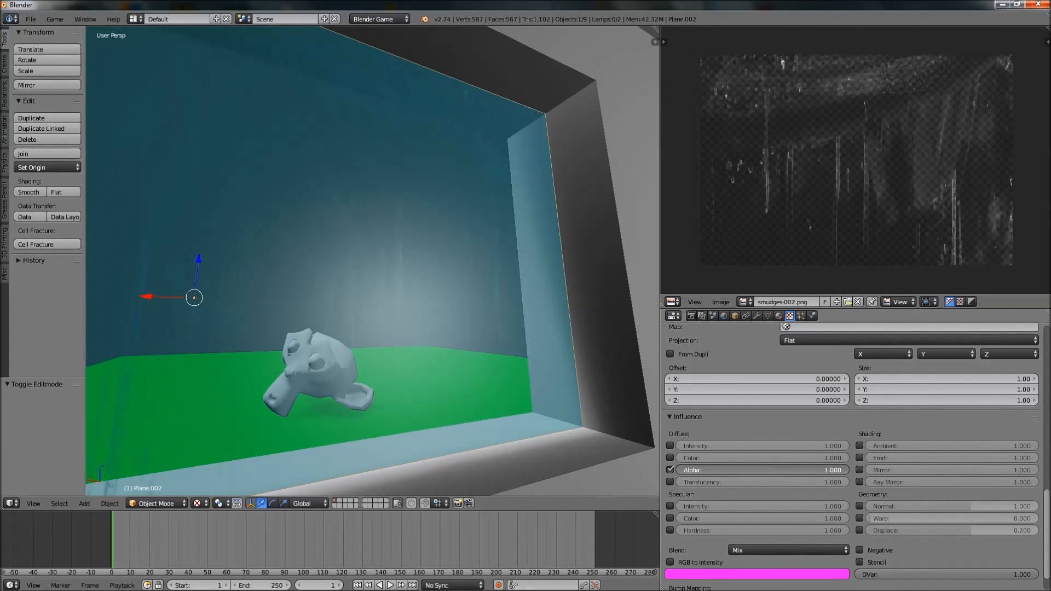
Step: Run the game engine preview from two angles to examine how the smudges look on the window's near side
middle_click_drag(494, 352, 324, 228)
scroll(293, 240, "down", 4)
key("p")
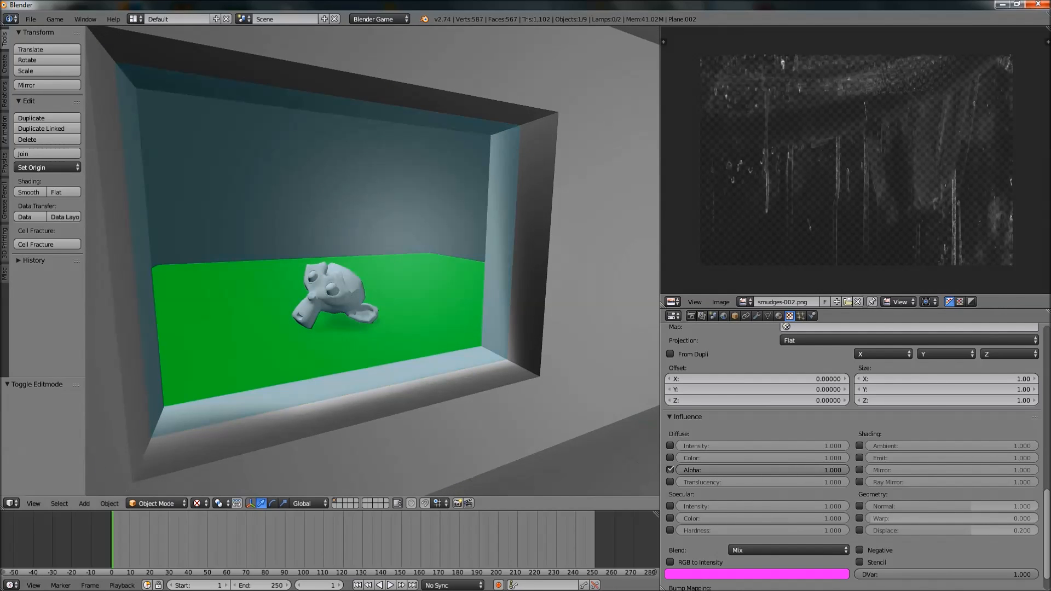
key("Escape")
middle_click_drag(315, 231, 297, 213)
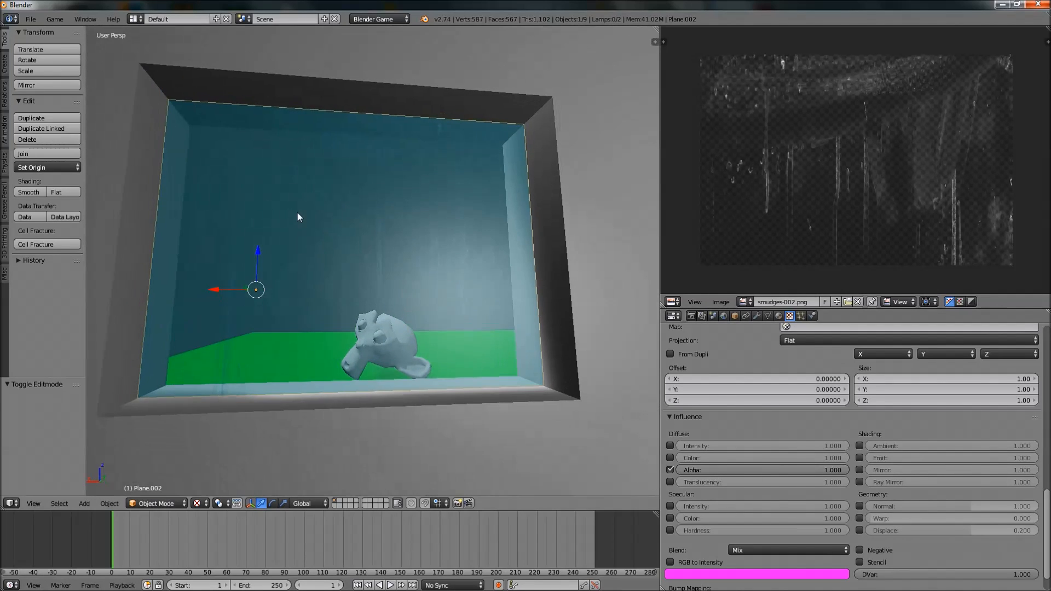
key("p")
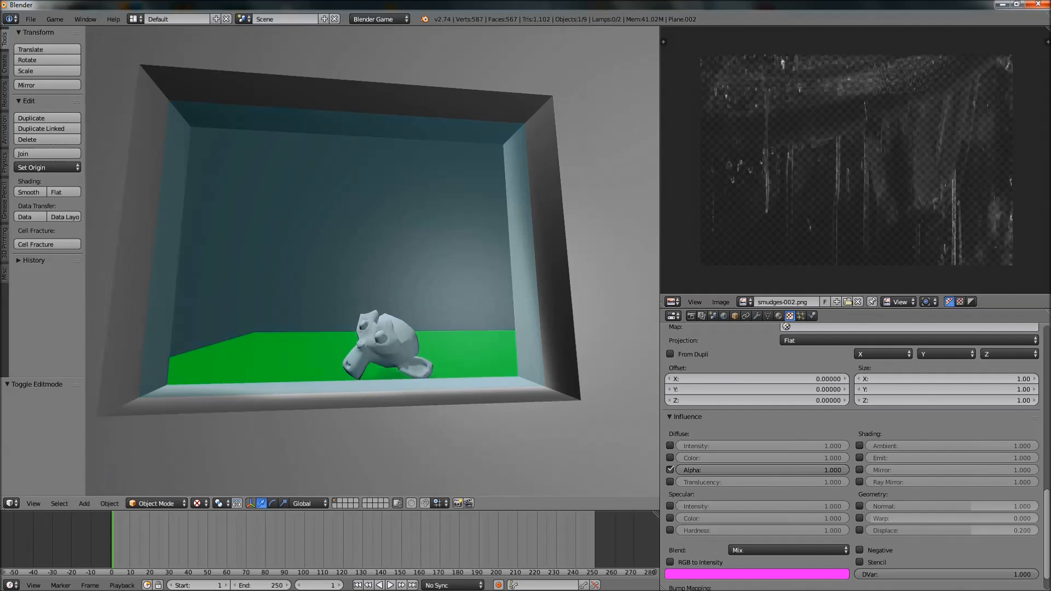
key("Escape")
middle_click_drag(308, 221, 345, 228)
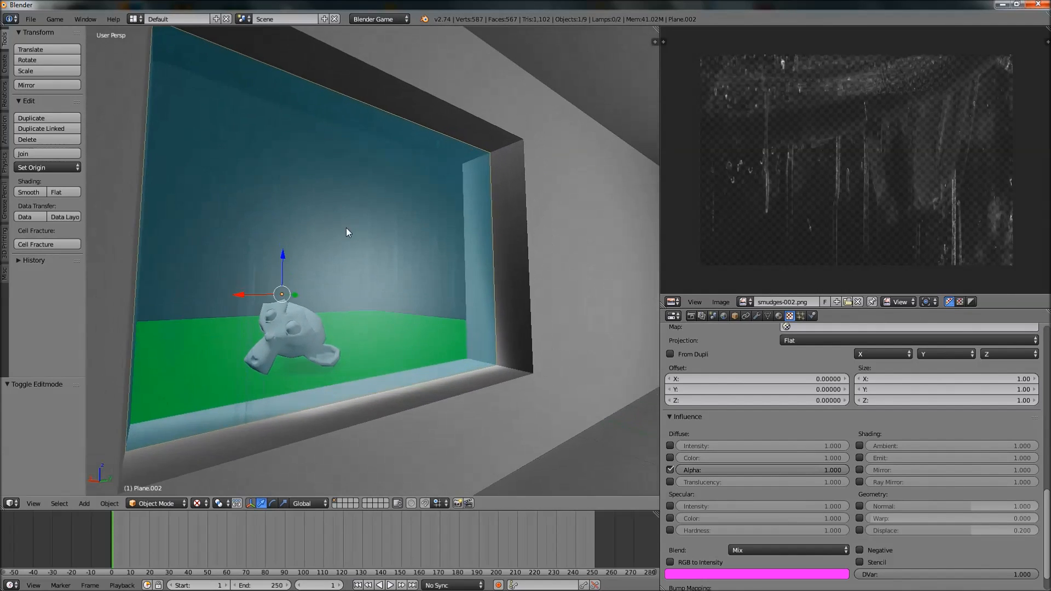
Step: Review the texture's image and mapping settings, then preview the game from both sides of the wall to compare the pane's two faces
scroll(346, 227, "down", 1)
scroll(779, 451, "up", 10)
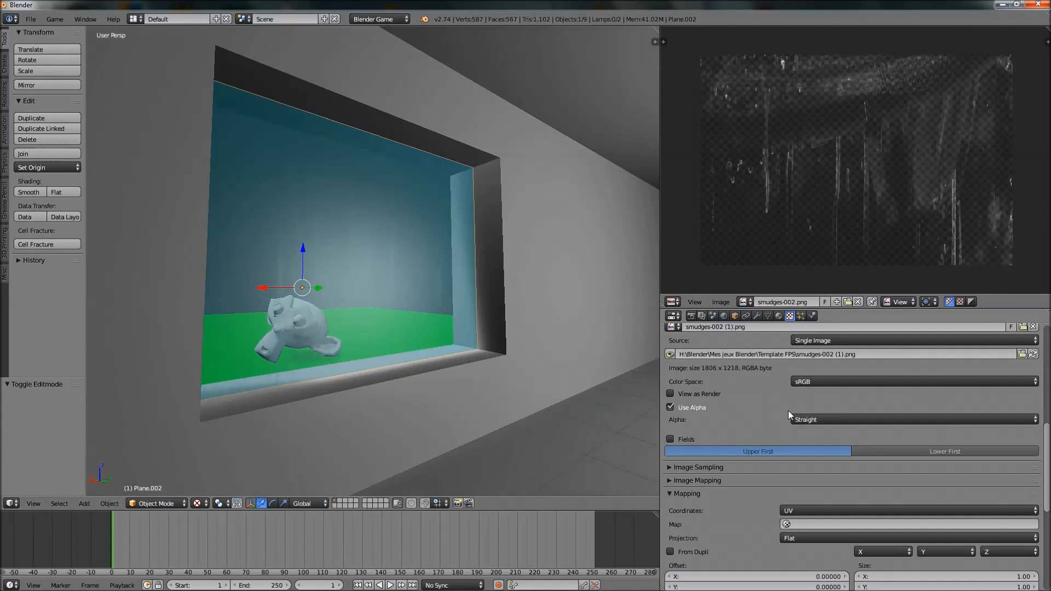
scroll(788, 410, "up", 6)
middle_click_drag(482, 317, 643, 323)
key("p")
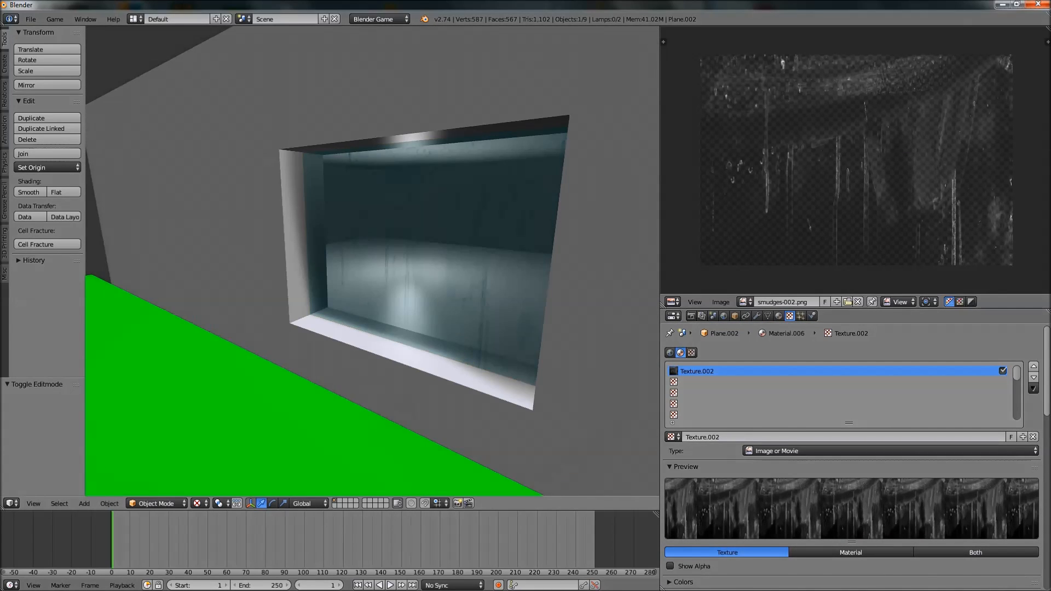
key("Escape")
middle_click_drag(551, 314, 300, 297)
key("p")
key("Escape")
key("p")
key("Escape")
Step: Select both pane faces in Edit Mode, map them with Project from View (Bounds) in front orthographic view, and return to Object Mode
left_click(153, 505)
left_click(153, 485)
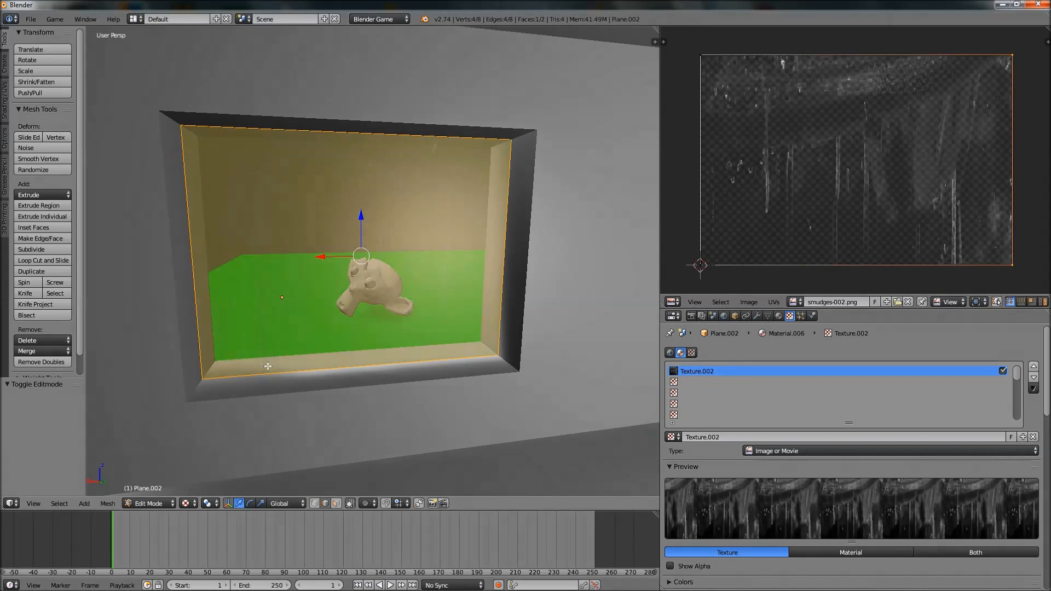
key("a")
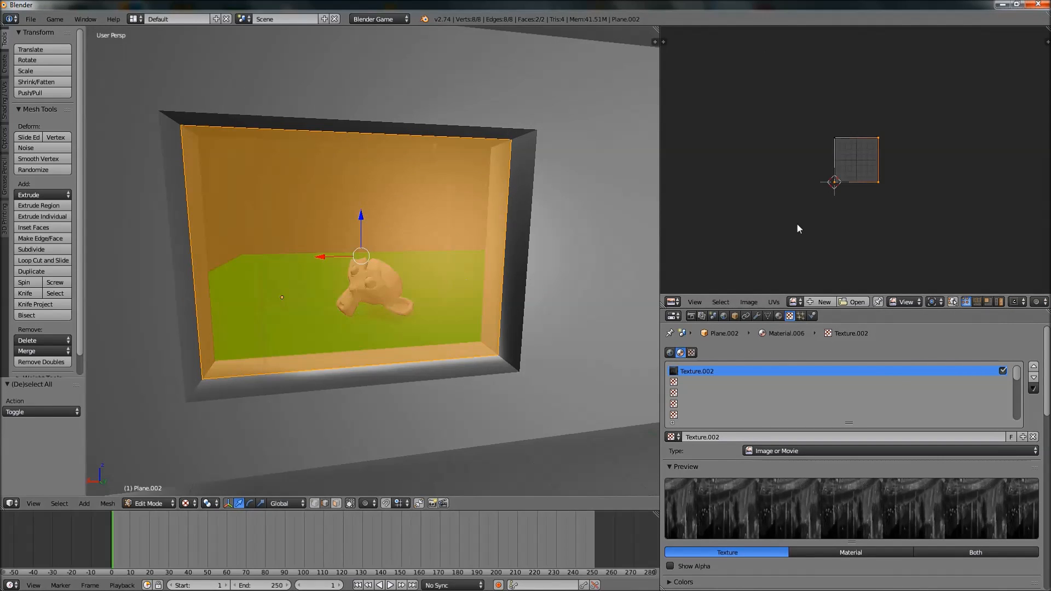
key("u")
left_click(325, 185)
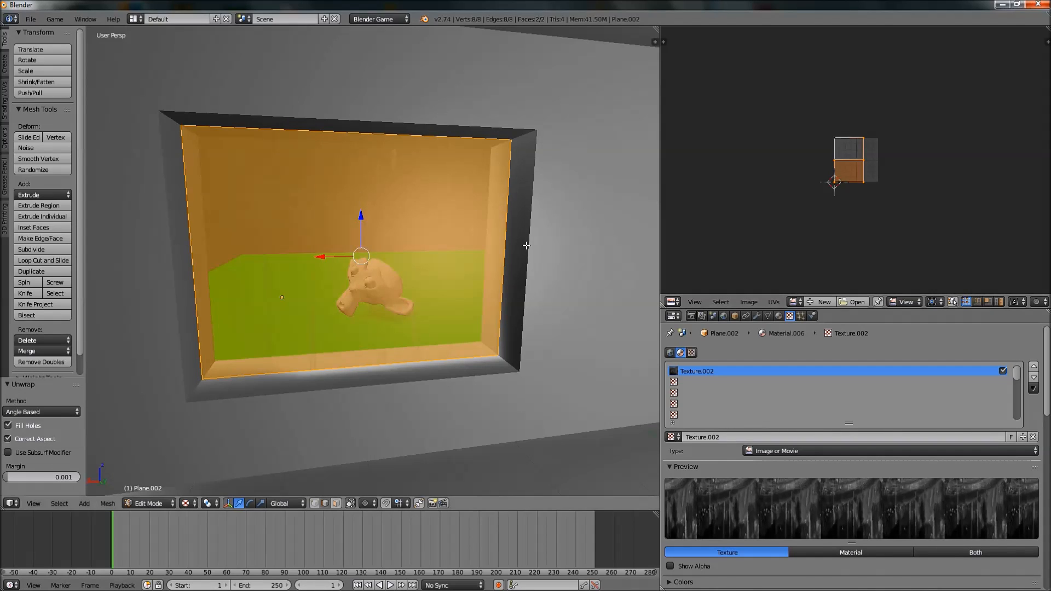
key("KP_1")
key("KP_5")
key("u")
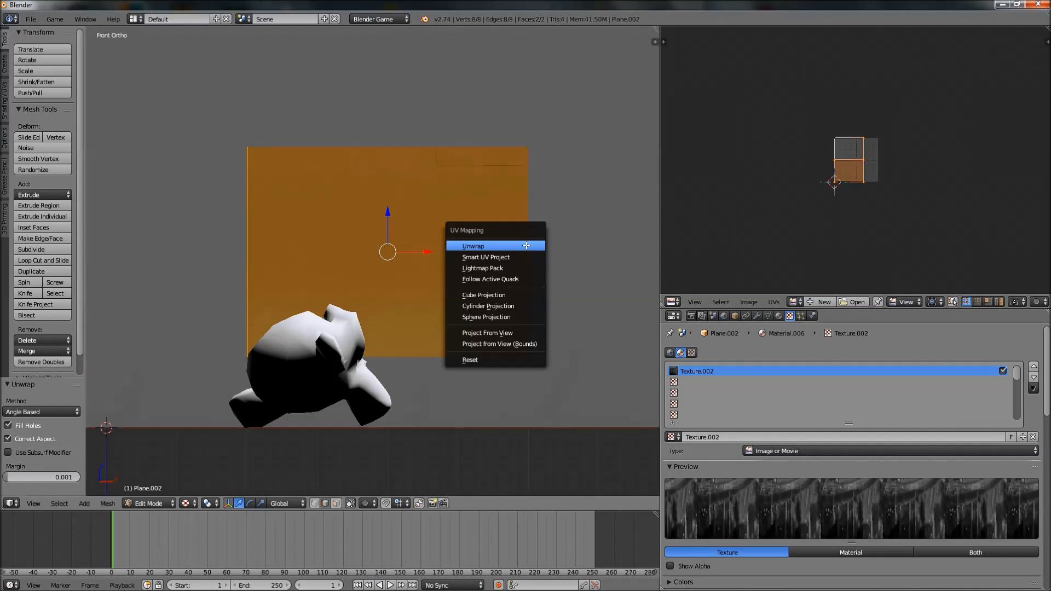
left_click(505, 343)
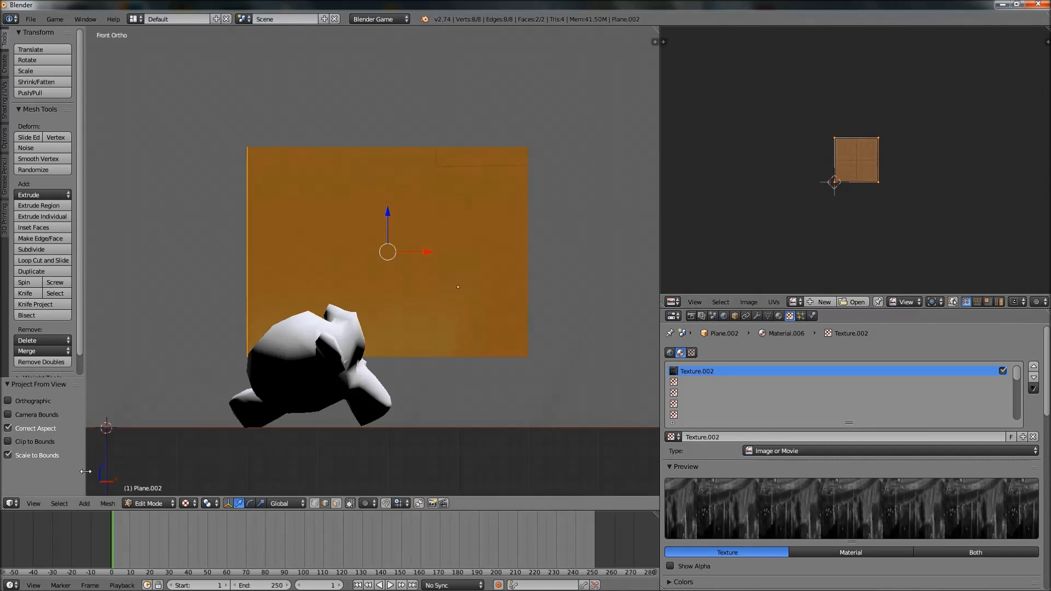
left_click(148, 503)
left_click(151, 489)
Step: Examine the remapped smudges on the pane from several angles
middle_click_drag(287, 293, 346, 267)
key("Escape")
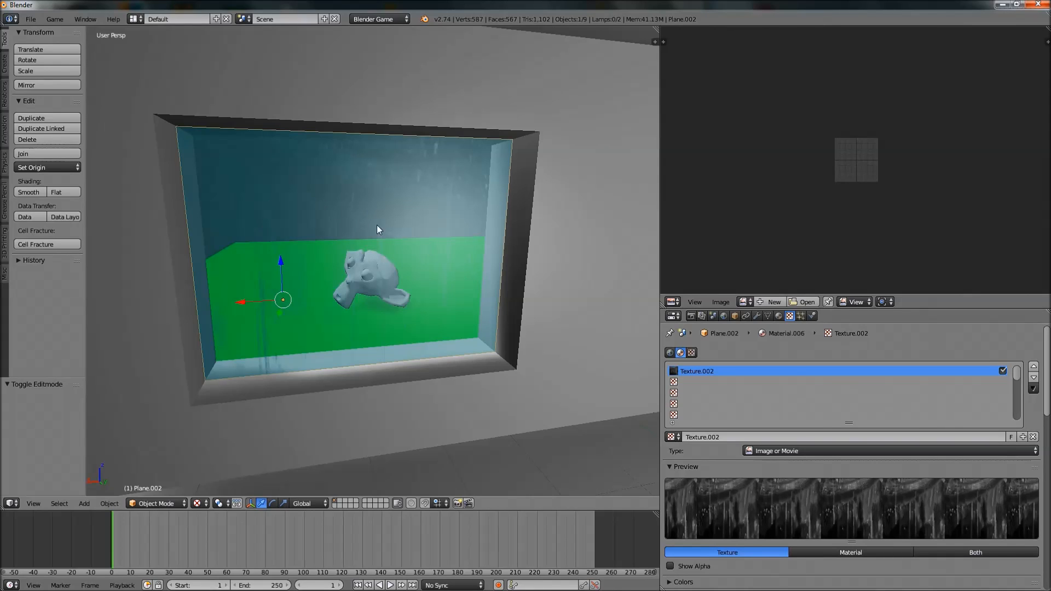
middle_click_drag(377, 225, 326, 282)
Step: In Edit Mode, select a single face of the pane and try moving it along the Y axis
left_click(159, 503)
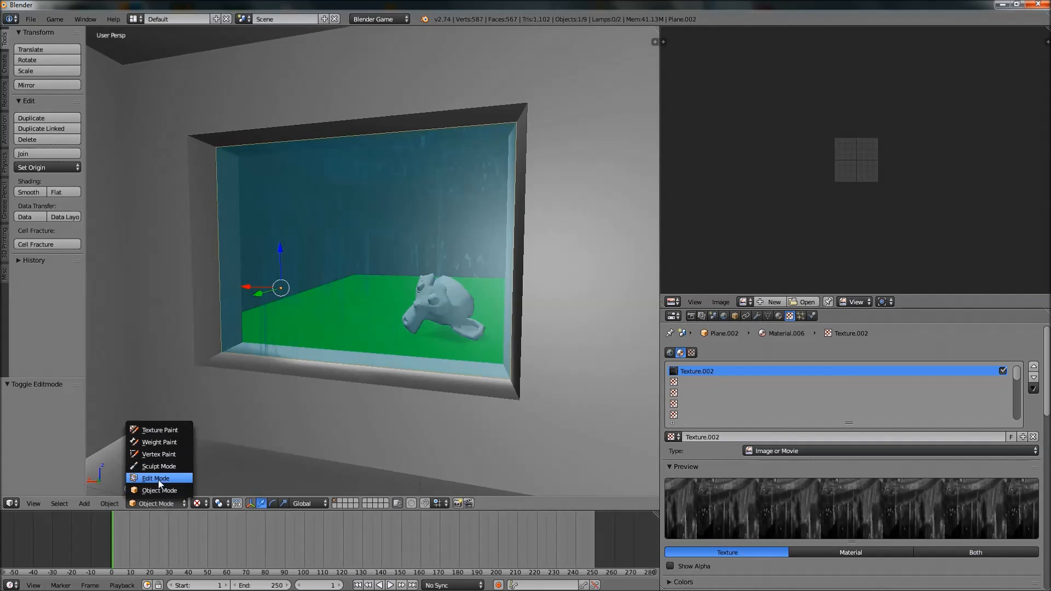
left_click(159, 482)
middle_click_drag(303, 355, 292, 248)
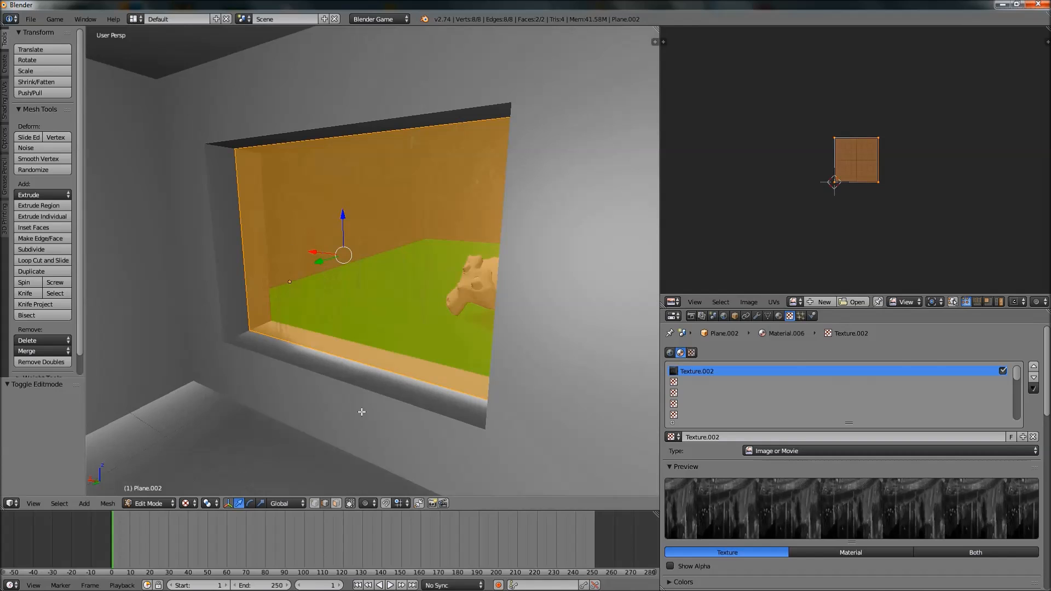
right_click(349, 264)
key("g")
key("y")
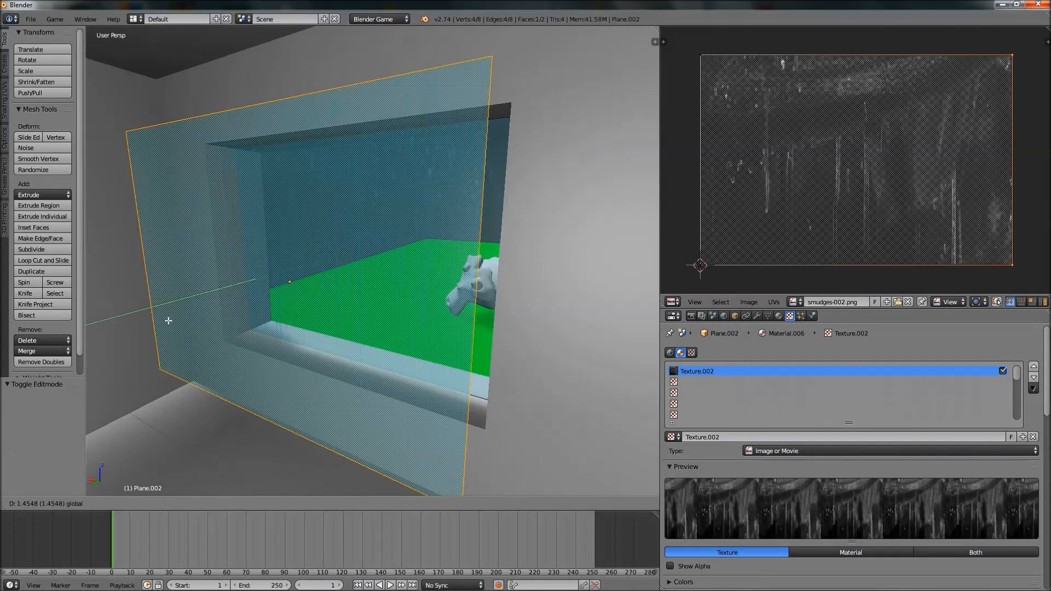
key("Escape")
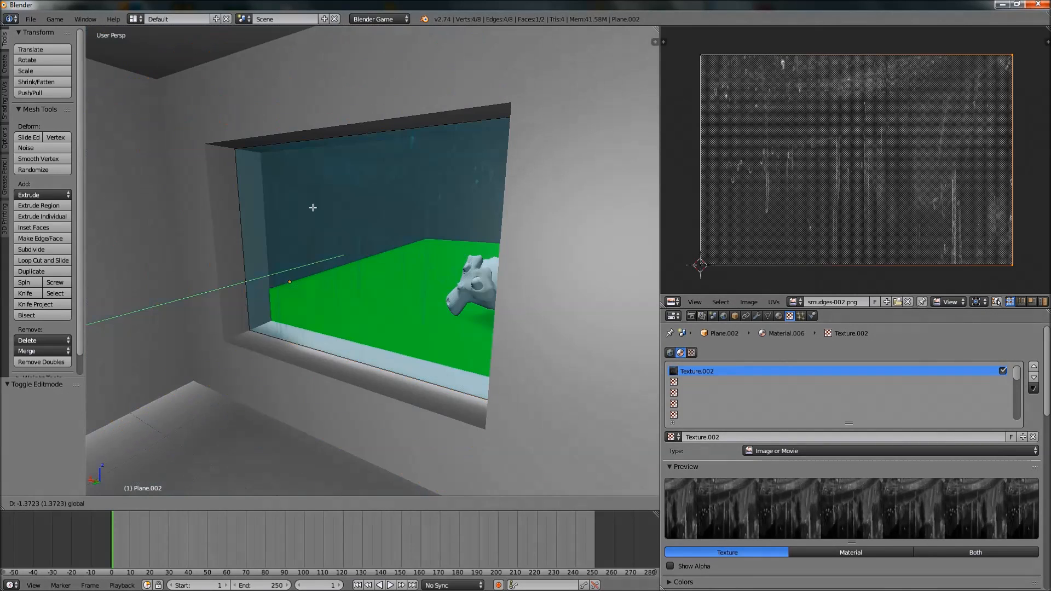
Step: Reselect both faces of the pane and return to Object Mode
middle_click_drag(298, 317, 317, 326)
key("a")
key("a")
key("a")
key("a")
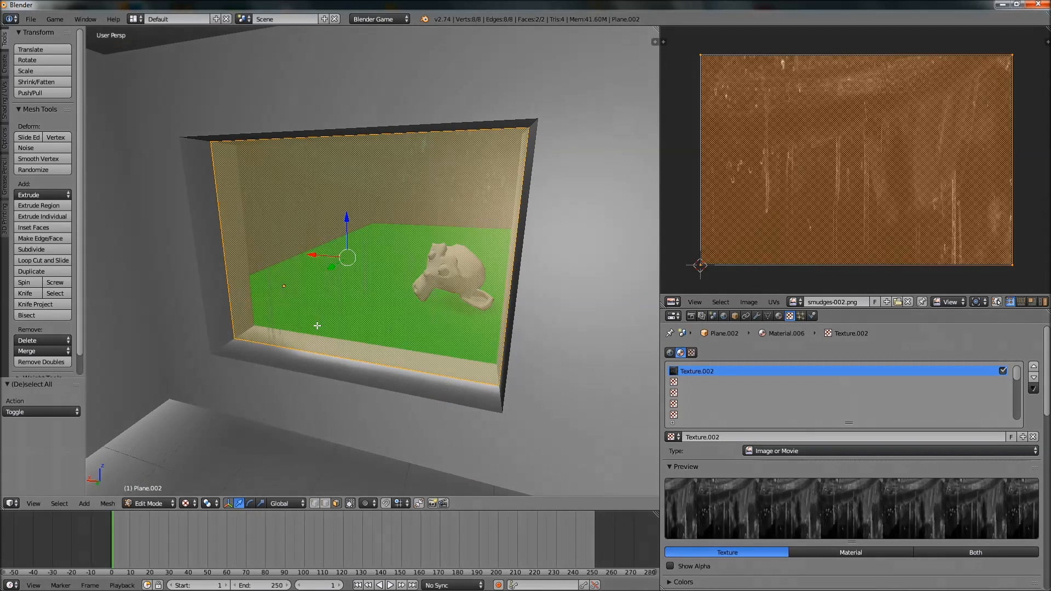
left_click(151, 503)
left_click(154, 489)
Step: Run the game engine preview close to the window to check the smudges on the tinted glass
middle_click_drag(301, 284, 357, 274)
scroll(357, 275, "up", 1)
key("p")
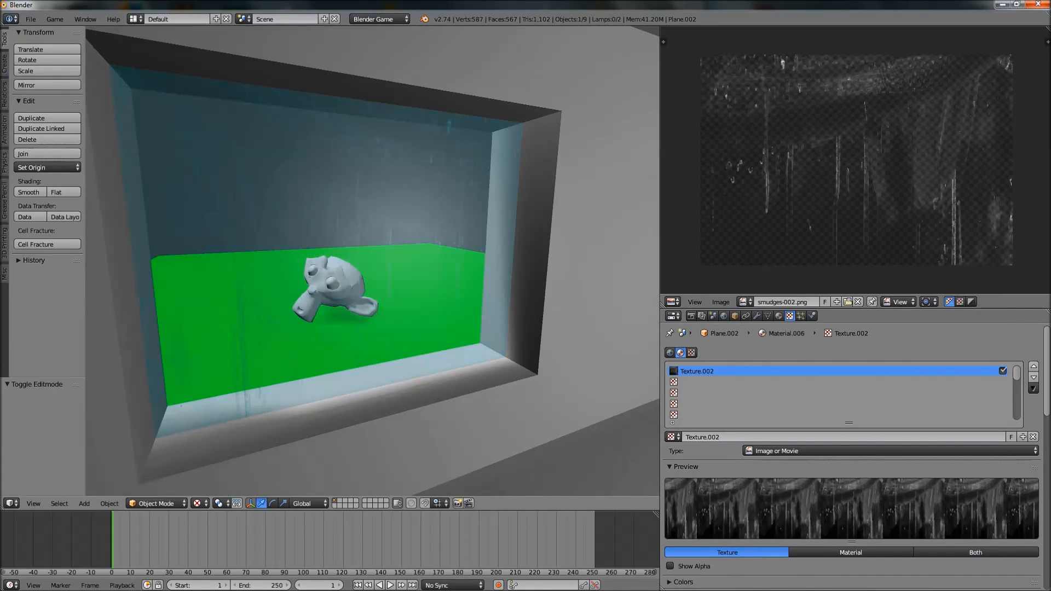
key("Escape")
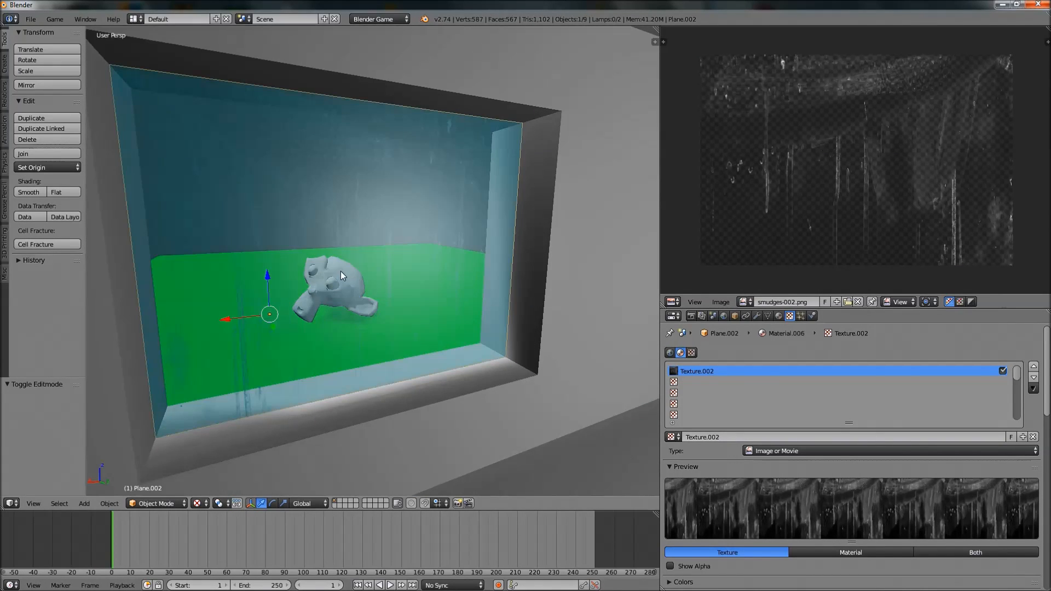
Step: Try enabling the smudge texture's Color influence on the pane at about 0.65, and turn it back off
scroll(808, 472, "down", 9)
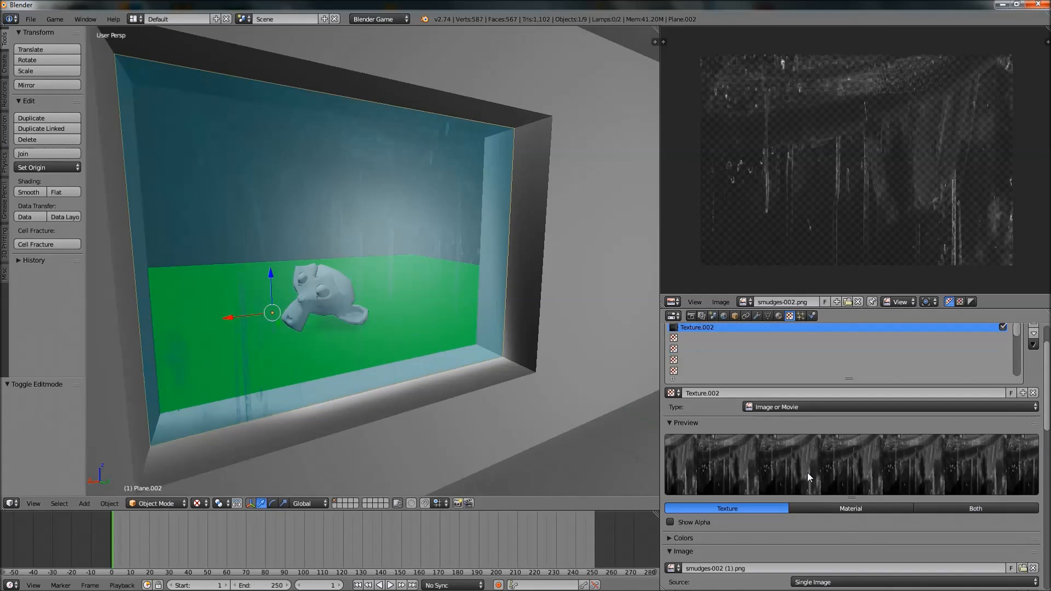
scroll(727, 527, "down", 7)
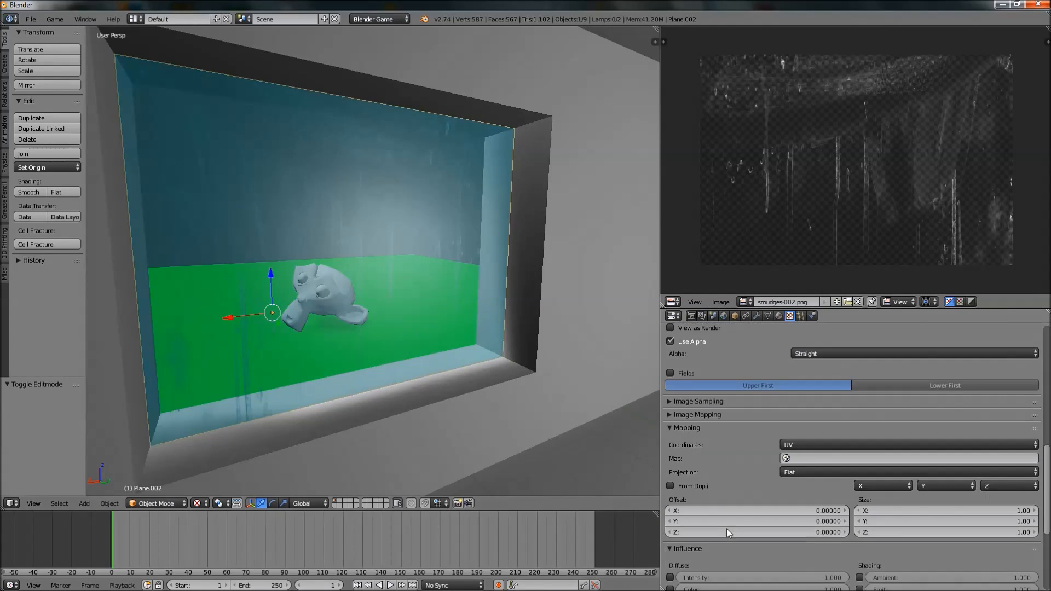
mouse_move(777, 558)
left_mouse_down()
mouse_move(717, 558)
mouse_move(783, 558)
left_mouse_up()
scroll(835, 483, "up", 4)
scroll(832, 484, "down", 2)
scroll(678, 558, "down", 3)
left_click(670, 523)
left_click_drag(784, 525, 717, 525)
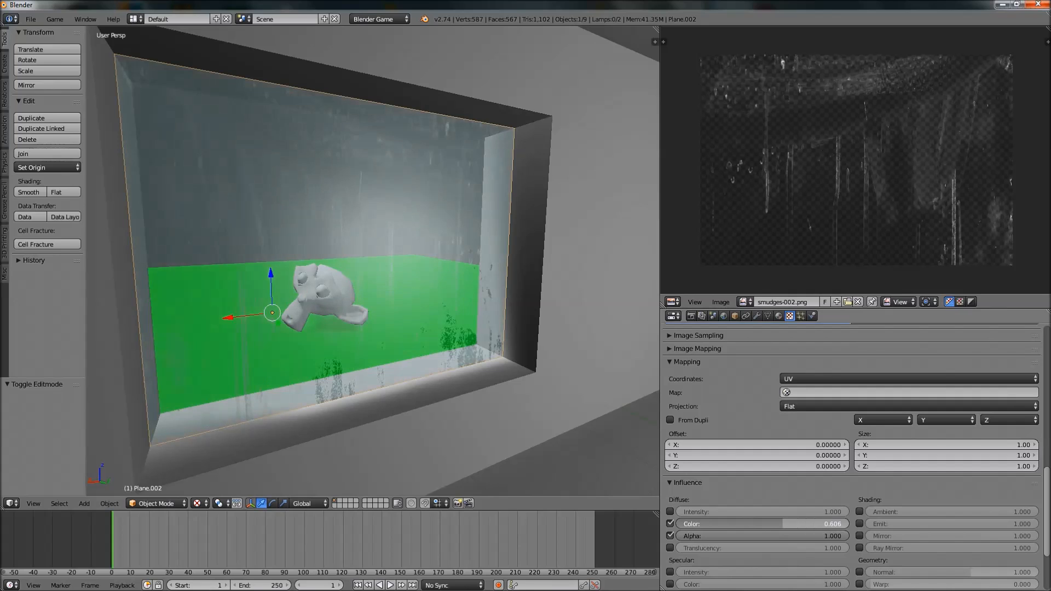
mouse_move(740, 524)
left_mouse_down()
mouse_move(681, 523)
mouse_move(777, 523)
left_mouse_up()
left_click(670, 523)
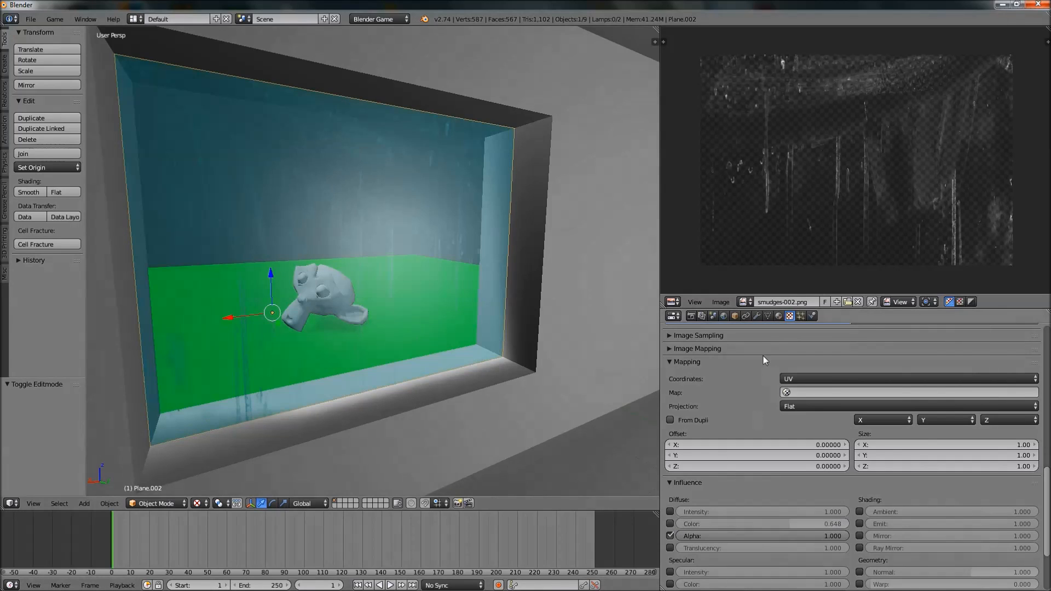
Step: Change the pane material's diffuse colour to a paler, greener turquoise and review its Z Transparency settings
left_click(778, 315)
scroll(771, 438, "up", 1)
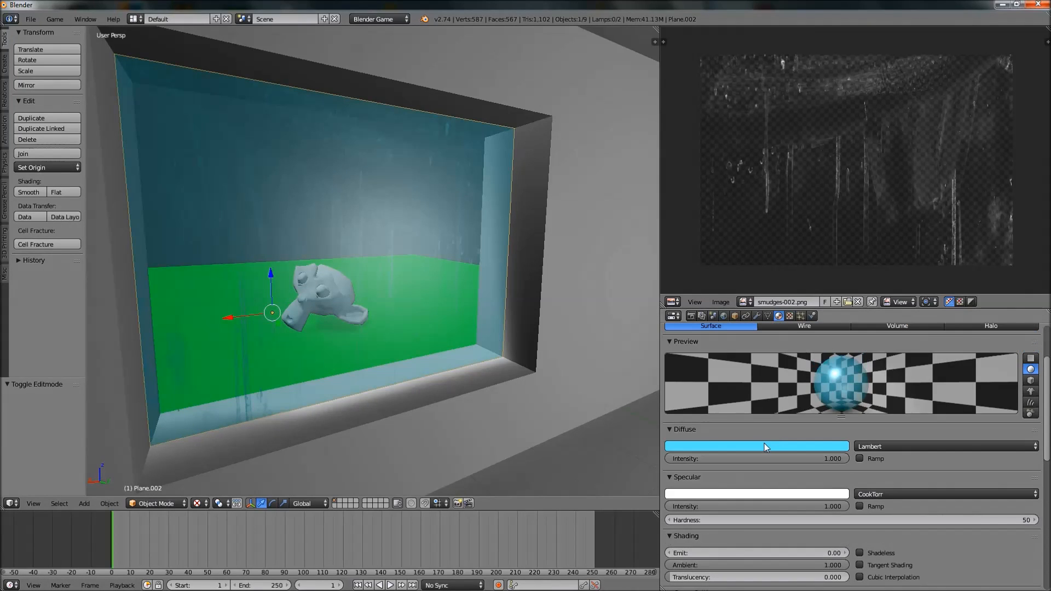
left_click(764, 445)
mouse_move(713, 315)
left_mouse_down()
mouse_move(677, 335)
mouse_move(688, 373)
mouse_move(728, 370)
mouse_move(712, 379)
mouse_move(686, 371)
mouse_move(679, 336)
mouse_move(706, 326)
left_mouse_up()
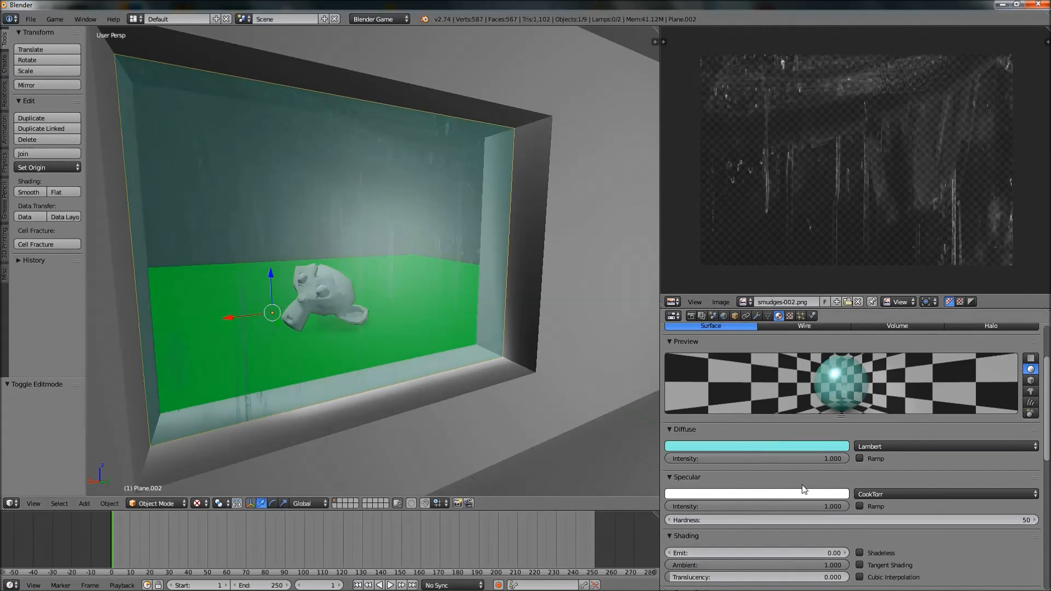
middle_click_drag(394, 263, 451, 268)
scroll(829, 476, "down", 15)
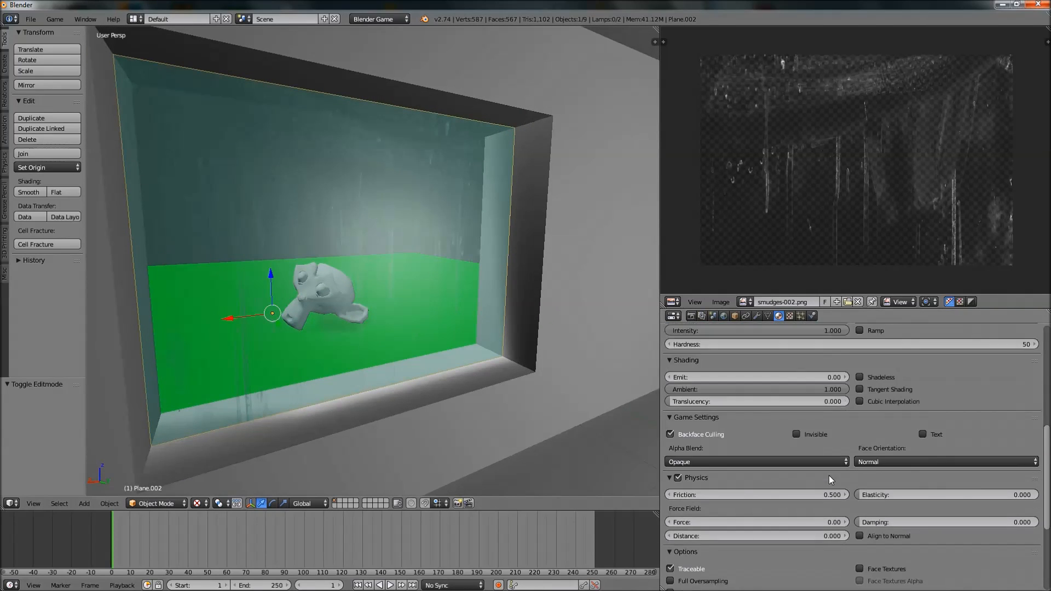
scroll(829, 475, "down", 3)
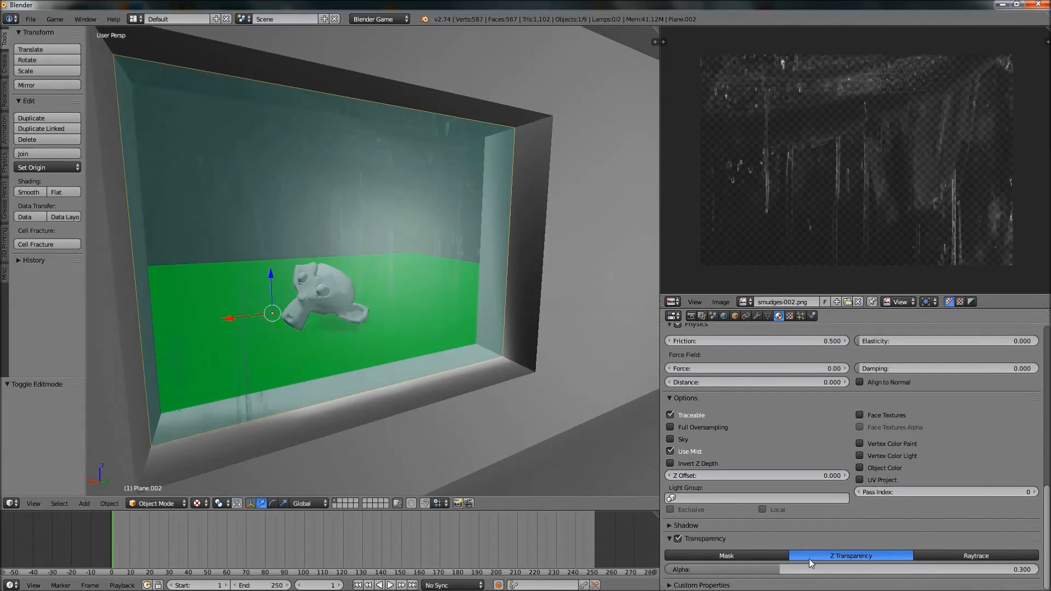
Step: Deselect everything and add a new plane mesh to the scene
middle_click_drag(357, 303, 294, 310)
key("a")
middle_click_drag(321, 345, 348, 340)
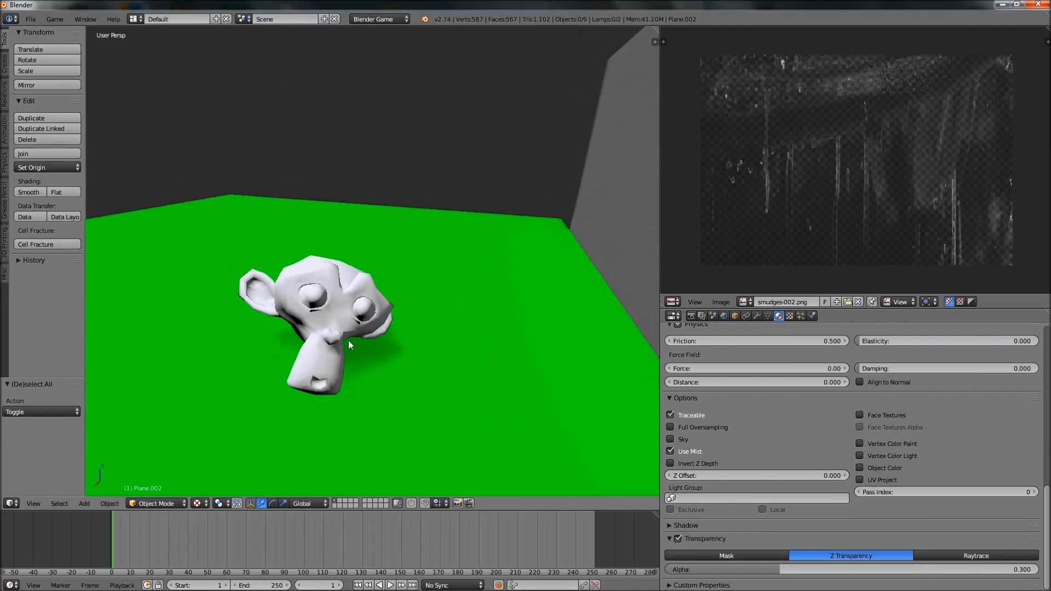
scroll(350, 339, "down", 2)
middle_click_drag(573, 339, 180, 383)
left_click(84, 503)
mouse_move(95, 491)
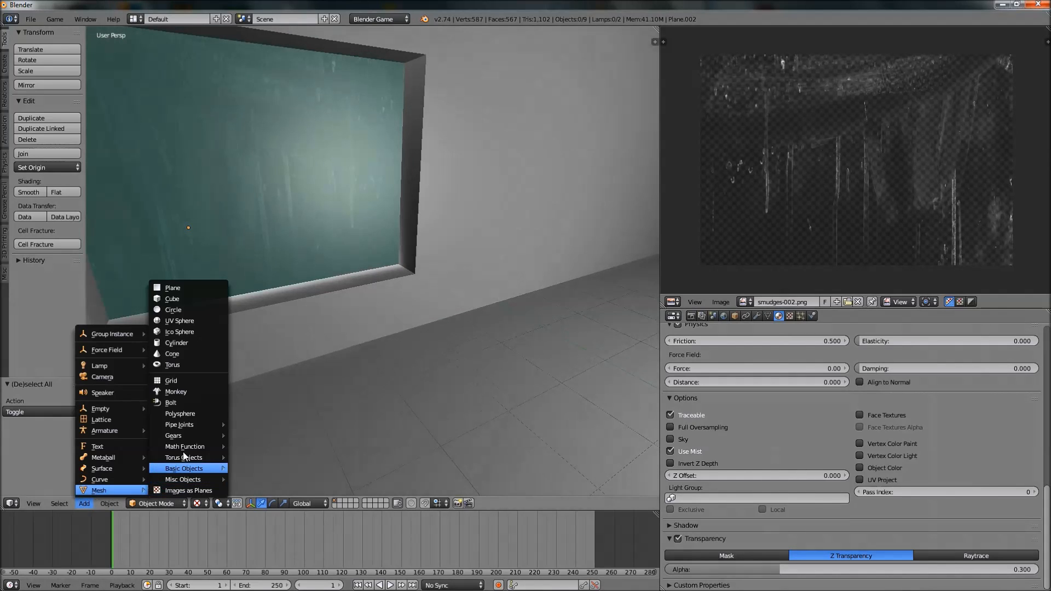
left_click(193, 288)
Step: Raise the new plane above the floor and move it -16 along Y, over the green ground behind the window
middle_click_drag(258, 303, 367, 290)
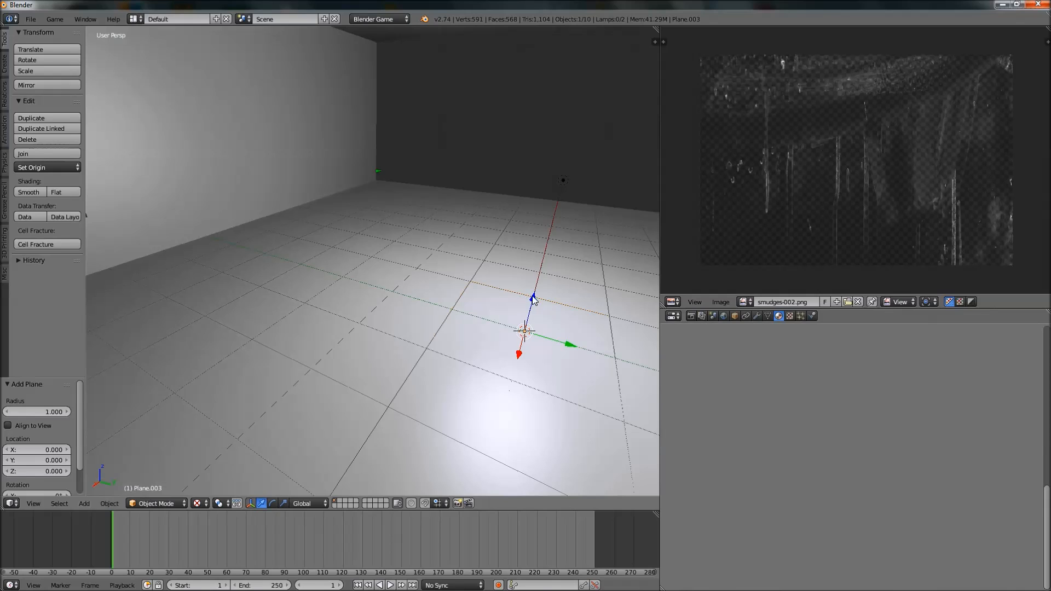
left_click_drag(532, 297, 547, 231, "ctrl")
scroll(446, 252, "down", 3)
middle_click_drag(441, 252, 500, 247)
left_click_drag(536, 222, 471, 184, "ctrl")
middle_click_drag(607, 241, 682, 264)
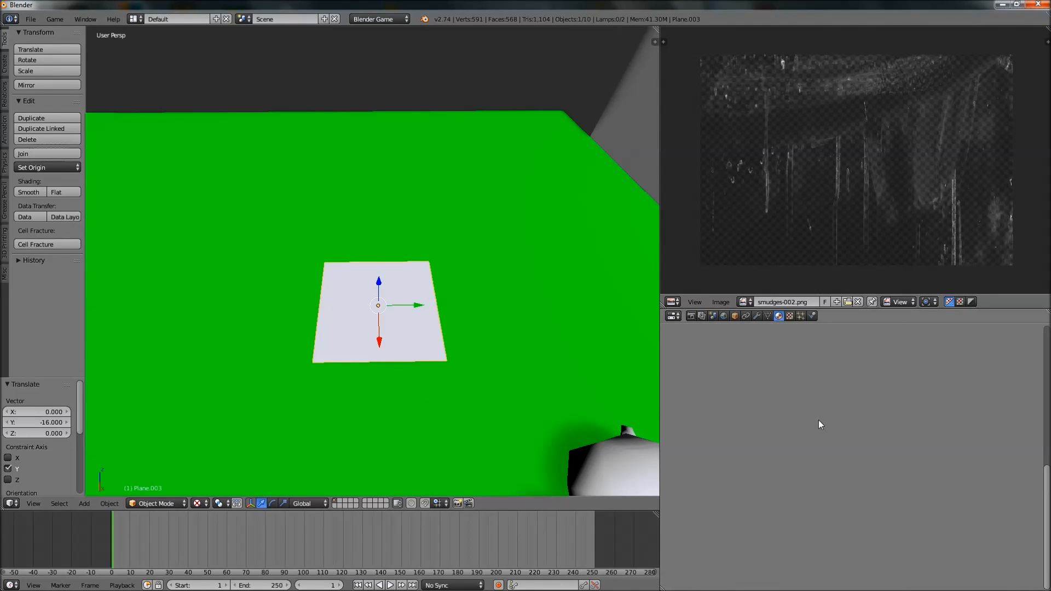
Step: Create a new material for the plane and set its diffuse intensity to 1.000
left_click_drag(1047, 475, 1044, 331)
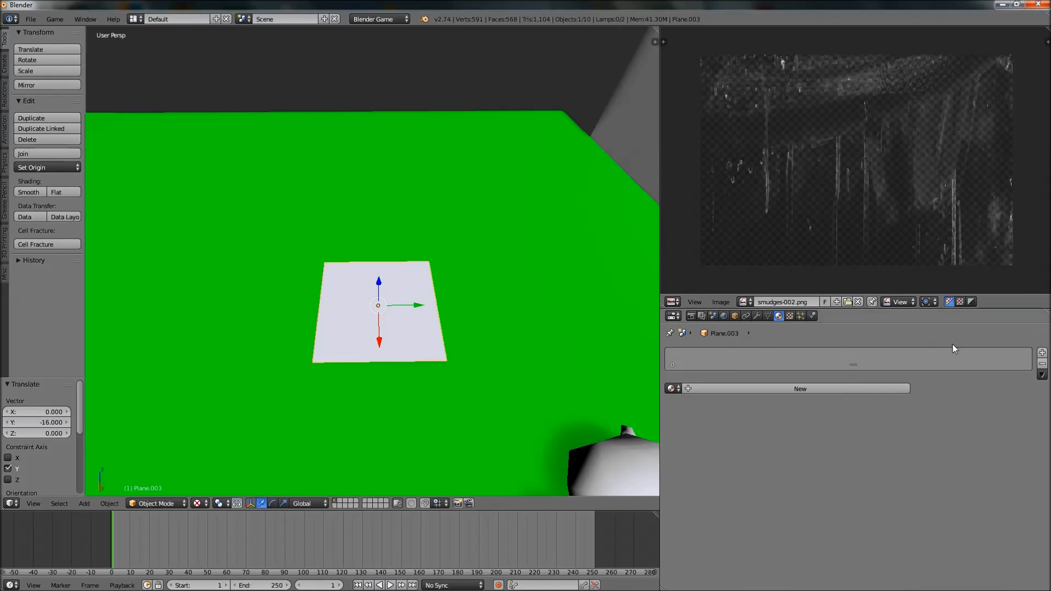
left_click(842, 391)
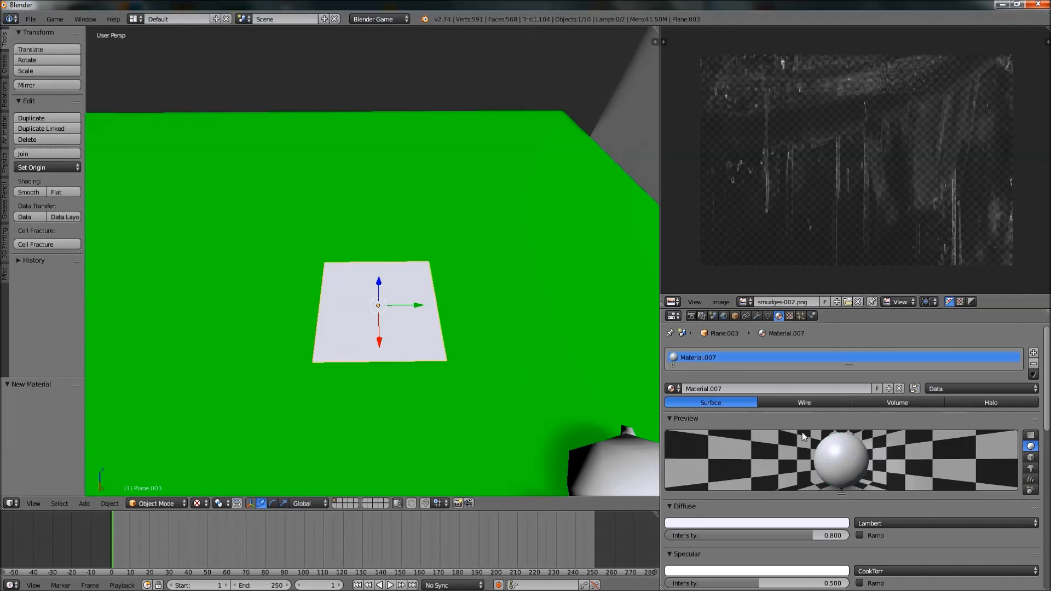
left_click_drag(823, 537, 865, 537)
middle_click_drag(336, 379, 233, 320)
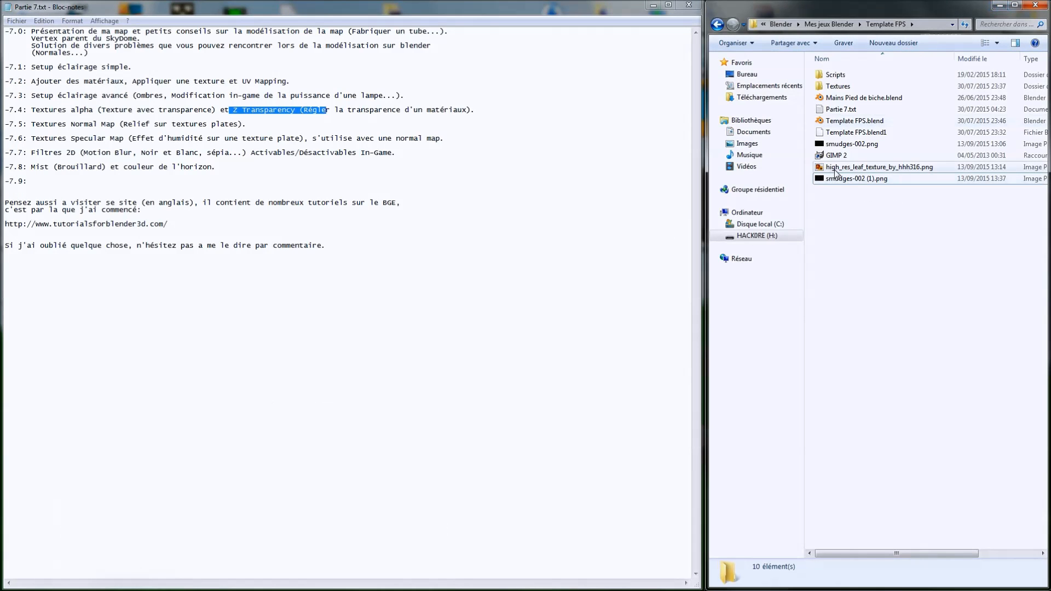
Step: Preview high_res_leaf_texture_by_hhh316.png from the Template FPS folder, close the viewer and return to Blender
double_click(837, 167)
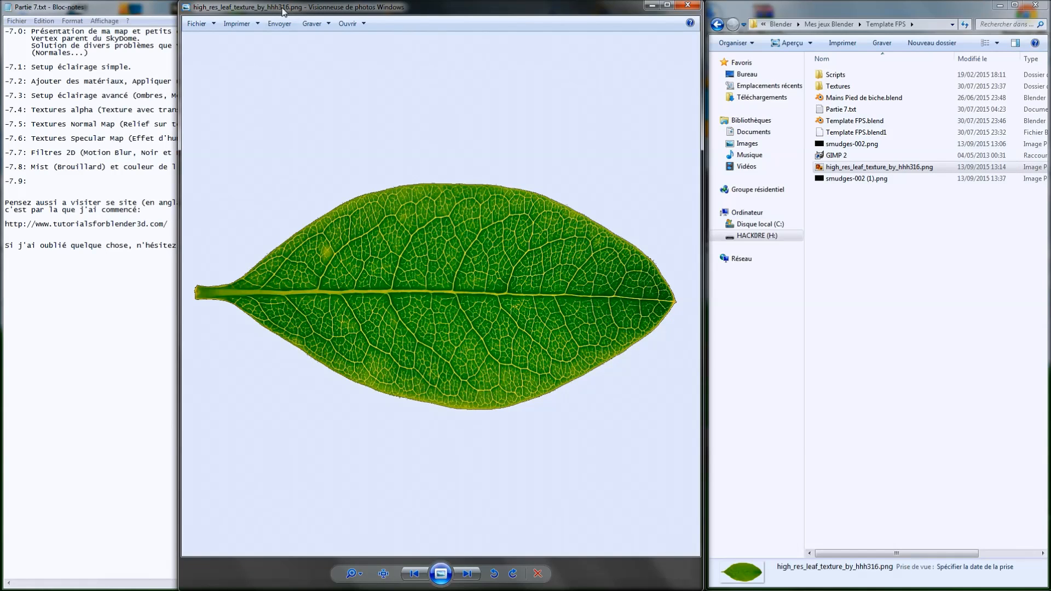
left_click(689, 5)
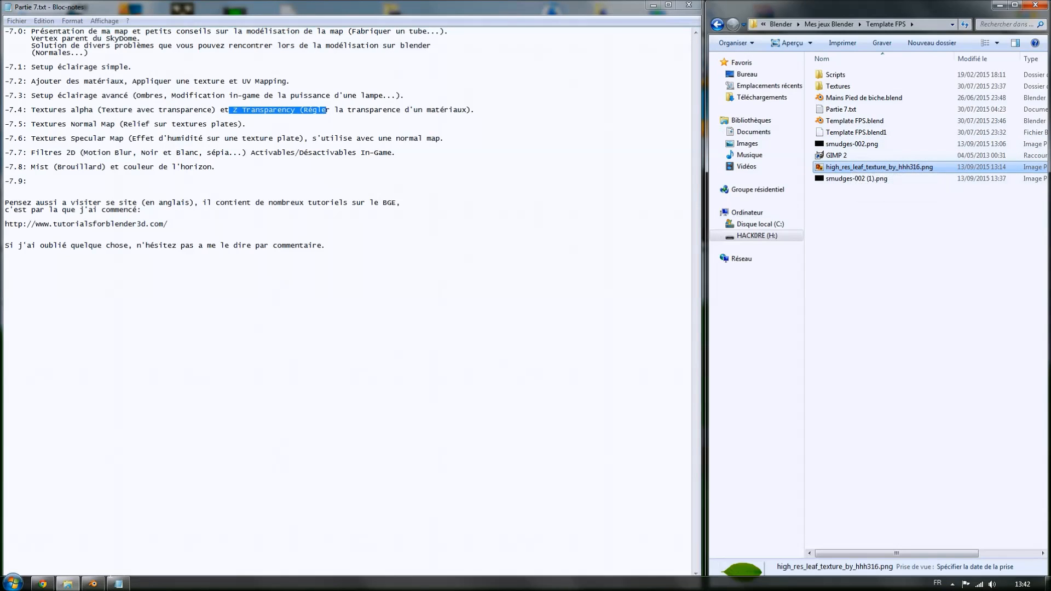
left_click(94, 585)
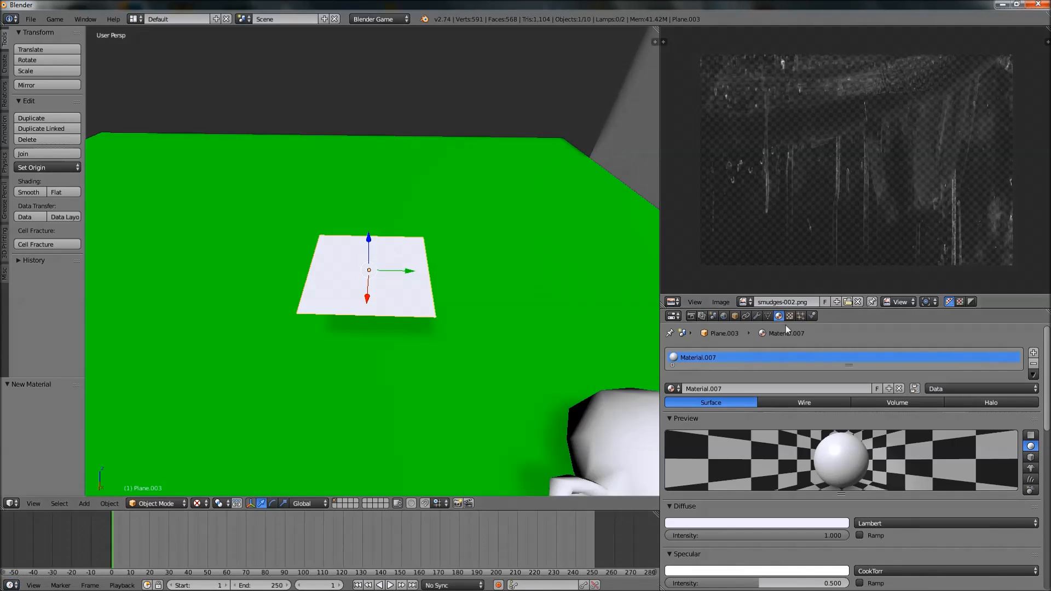
Step: Enable Z Transparency on the plane's material and set its Alpha to 0.000
scroll(841, 501, "down", 15)
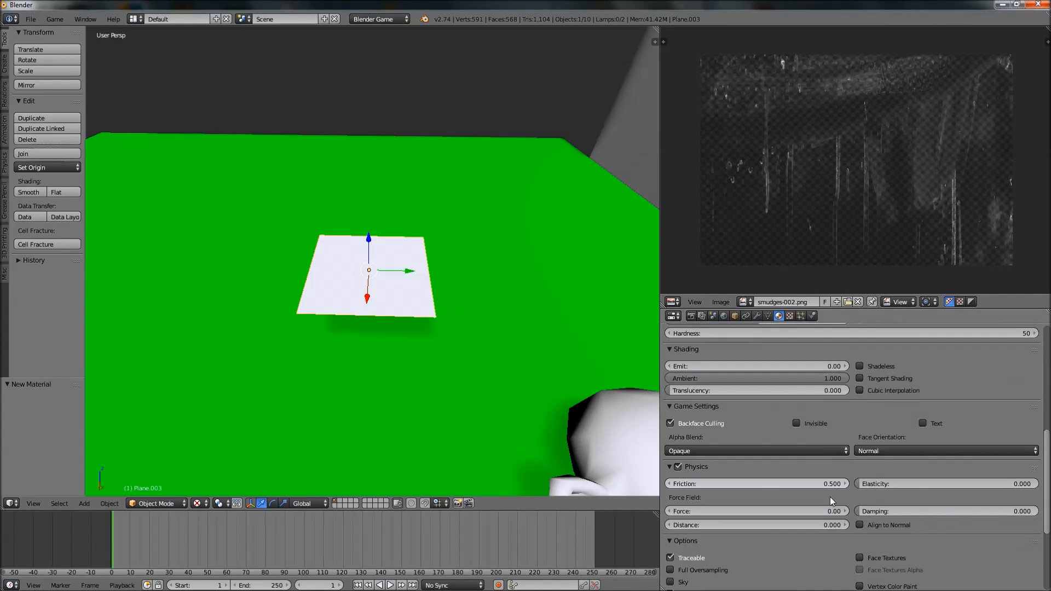
scroll(827, 507, "down", 3)
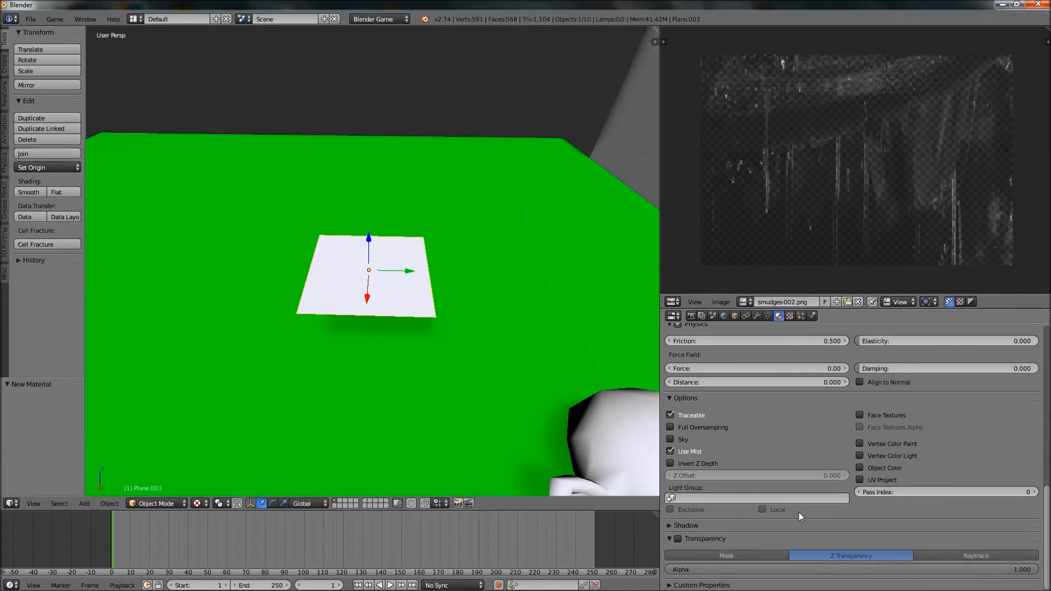
left_click(678, 539)
left_click_drag(781, 570, 410, 569)
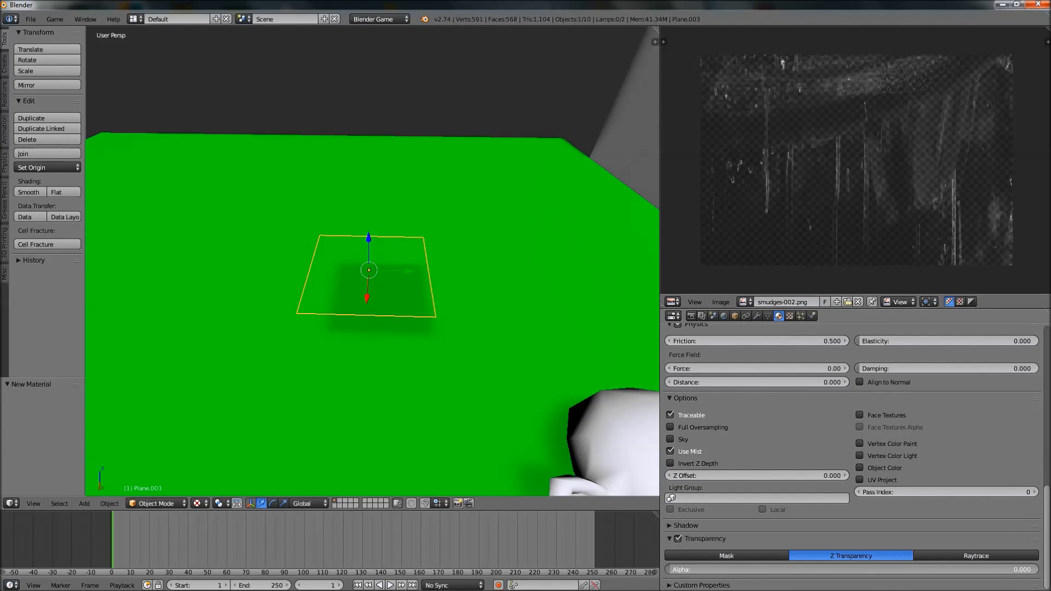
Step: Add a new texture to the plane's material and load high_res_leaf_texture_by_hhh316.png from the Template FPS folder
left_click(791, 316)
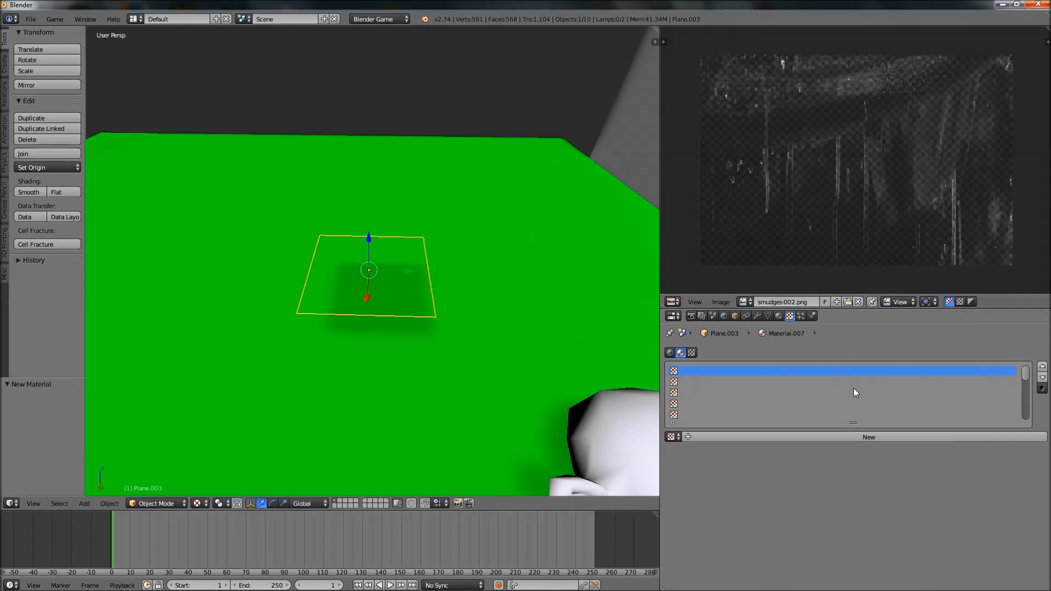
left_click(783, 438)
scroll(958, 491, "down", 3)
left_click(990, 546)
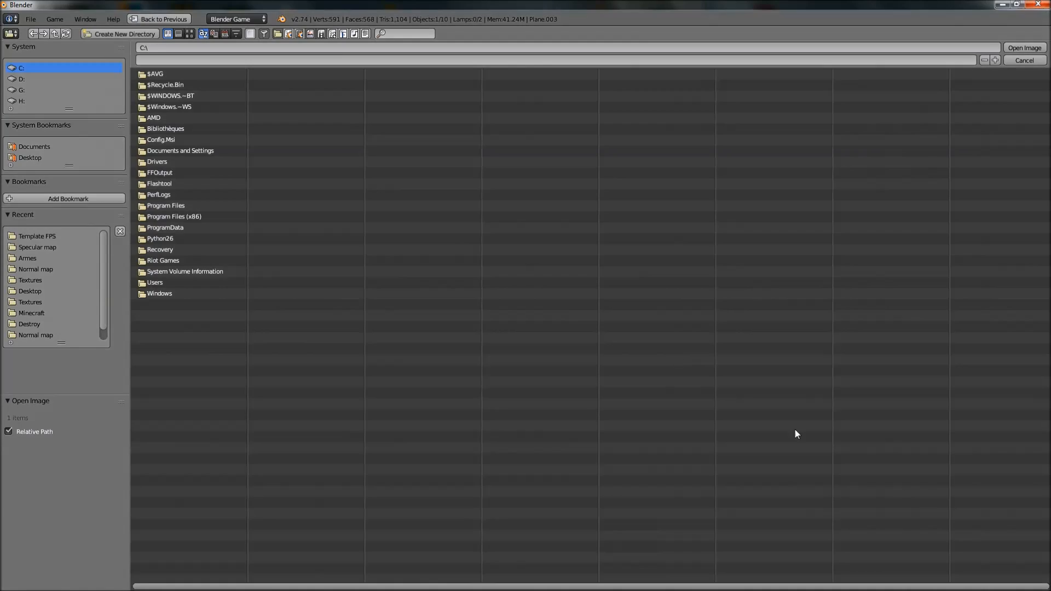
left_click(28, 237)
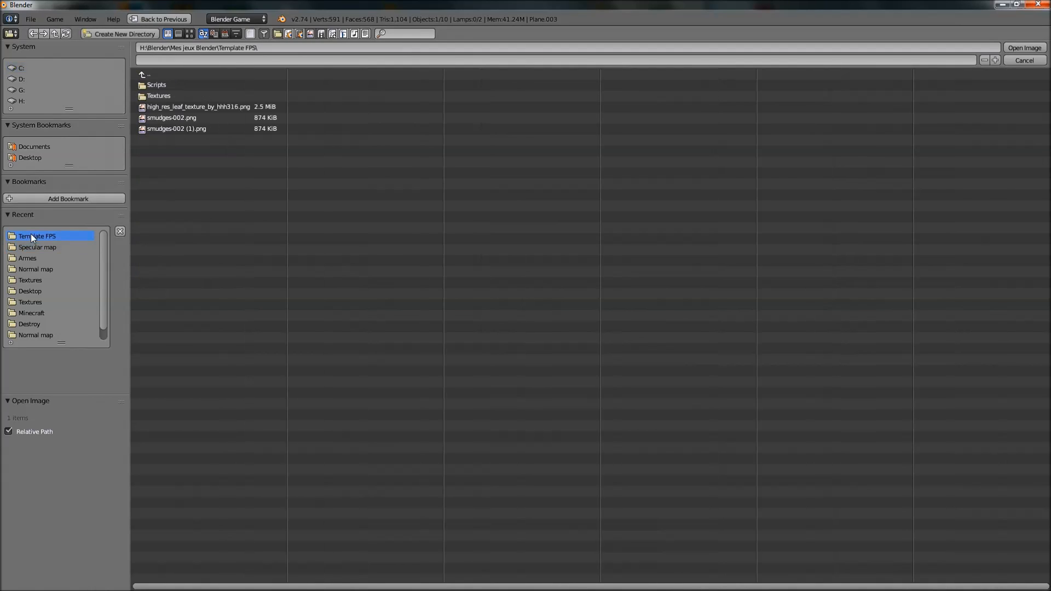
left_click(170, 106)
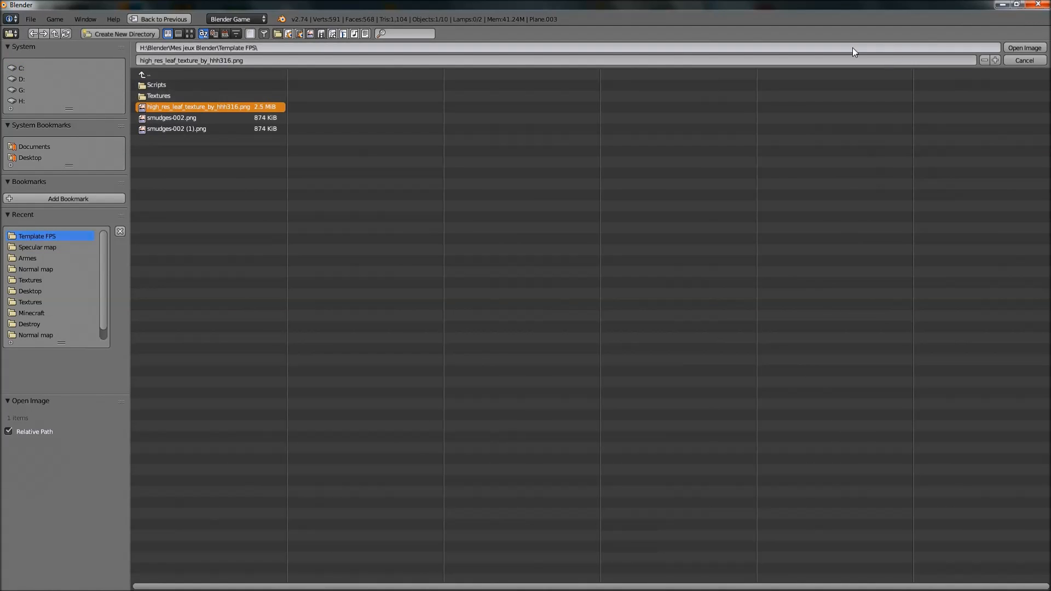
left_click(1034, 48)
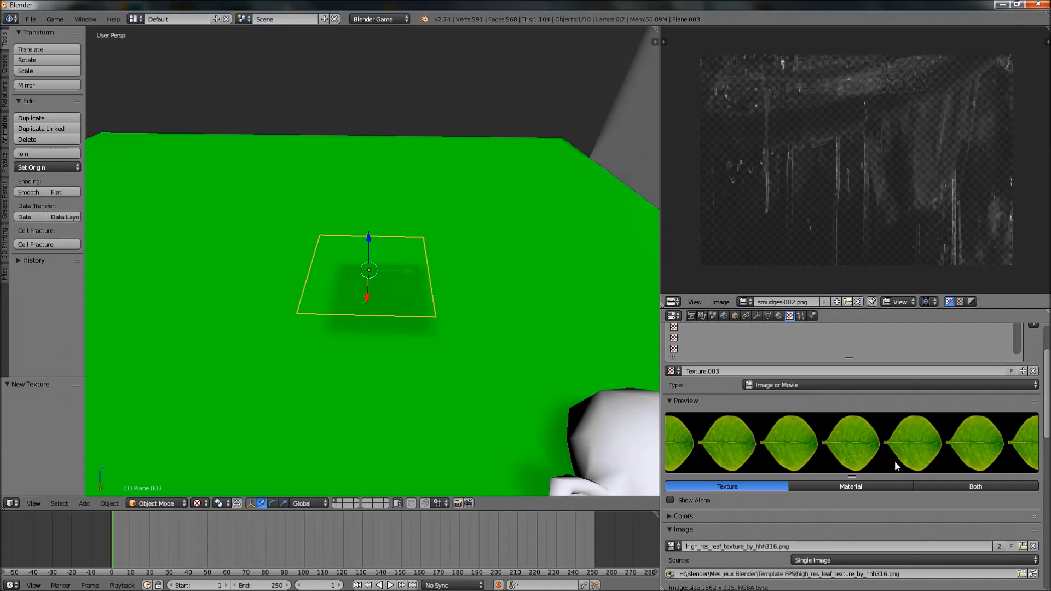
Step: Enable the leaf texture's Alpha influence at 1.000 and disable its Color influence
scroll(890, 477, "down", 4)
scroll(888, 479, "down", 15)
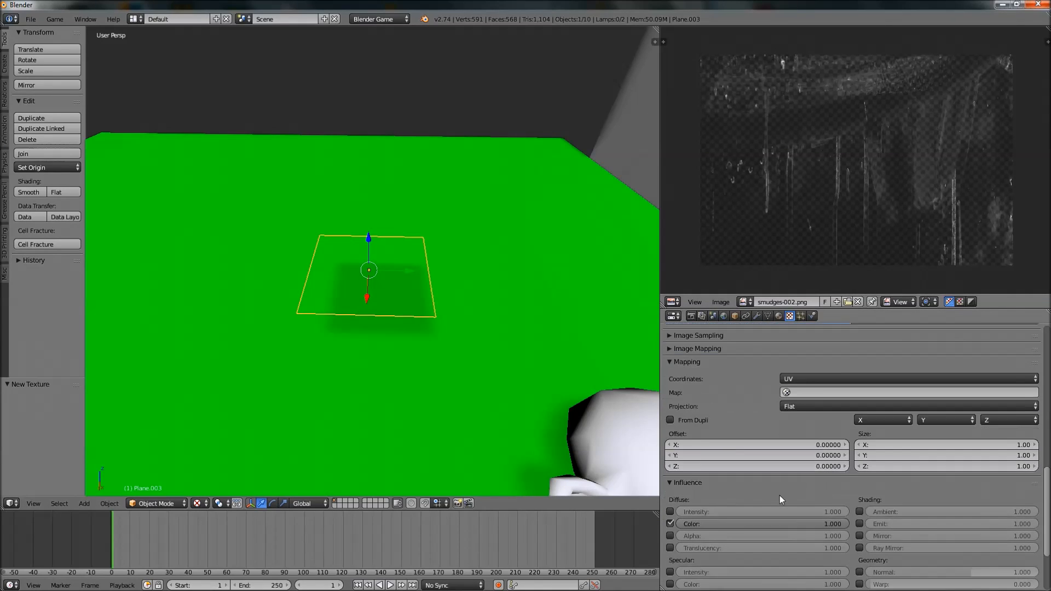
left_click(668, 470)
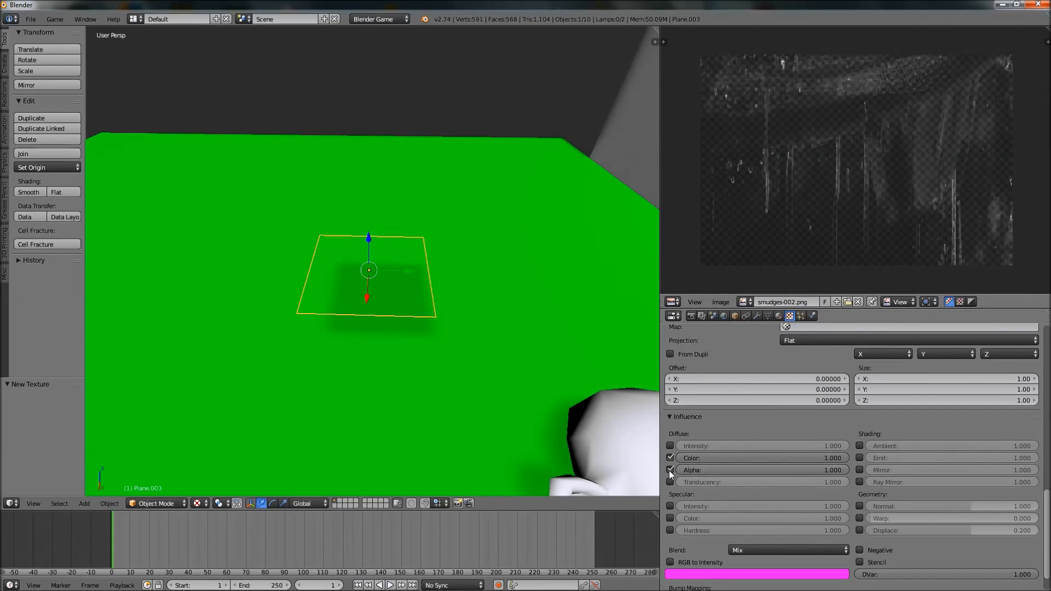
left_click(670, 458)
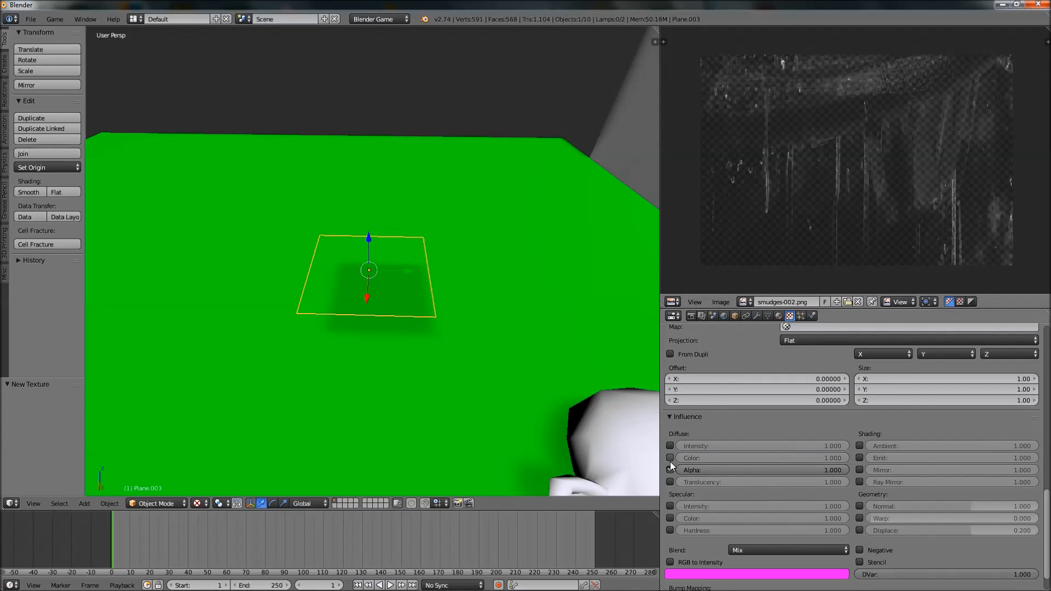
scroll(898, 378, "up", 10)
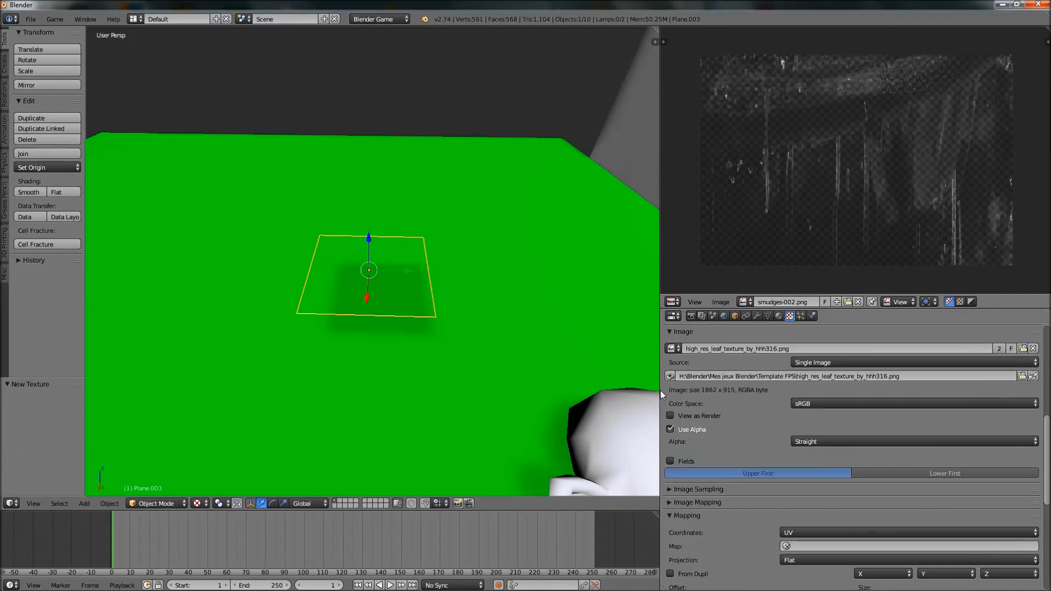
scroll(853, 350, "up", 5)
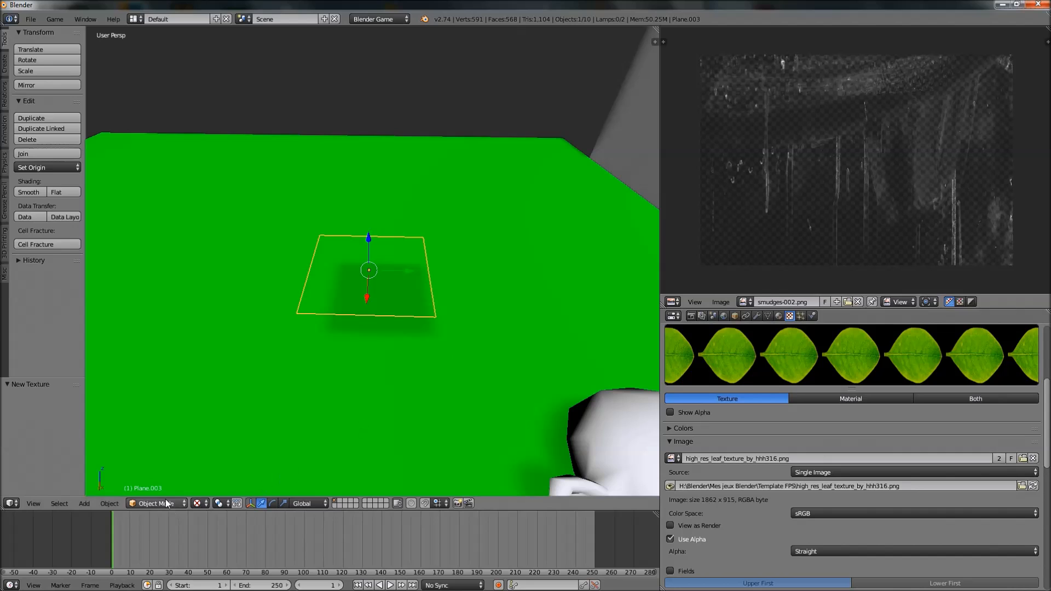
Step: Unwrap the plane's face in Edit Mode and display high_res_leaf_texture_by_hhh316.png behind its UV layout
left_click(158, 503)
left_click(167, 469)
left_click(158, 503)
left_click(164, 480)
middle_click_drag(415, 265, 413, 304)
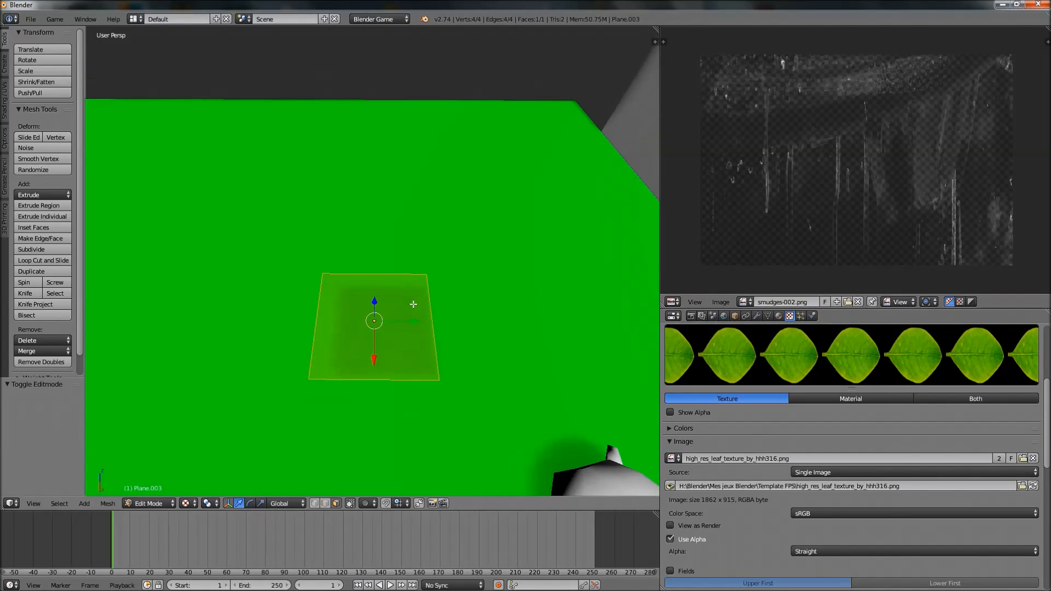
key("u")
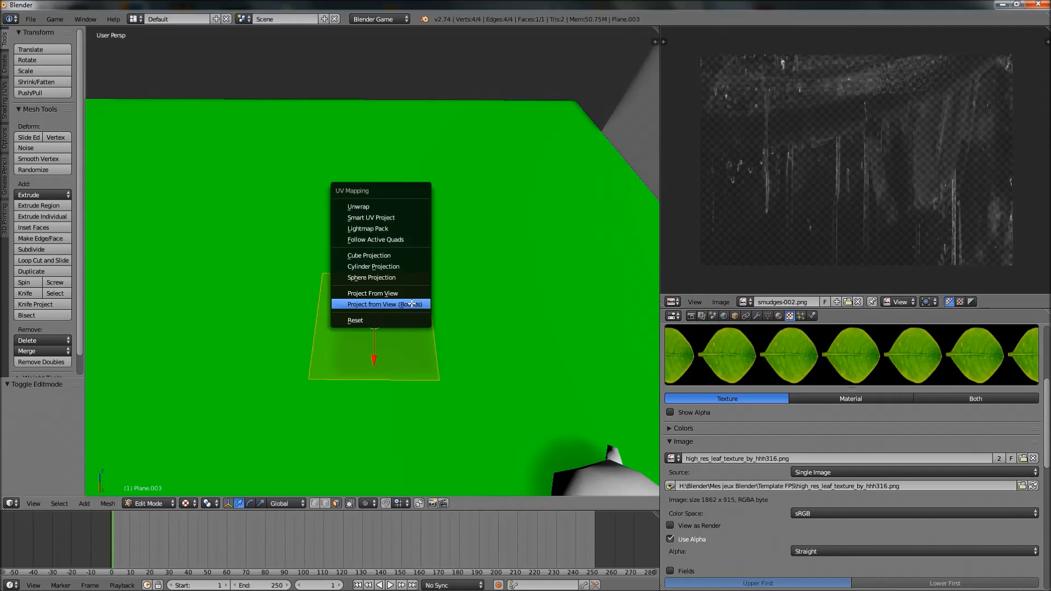
left_click(395, 208)
left_click(794, 302)
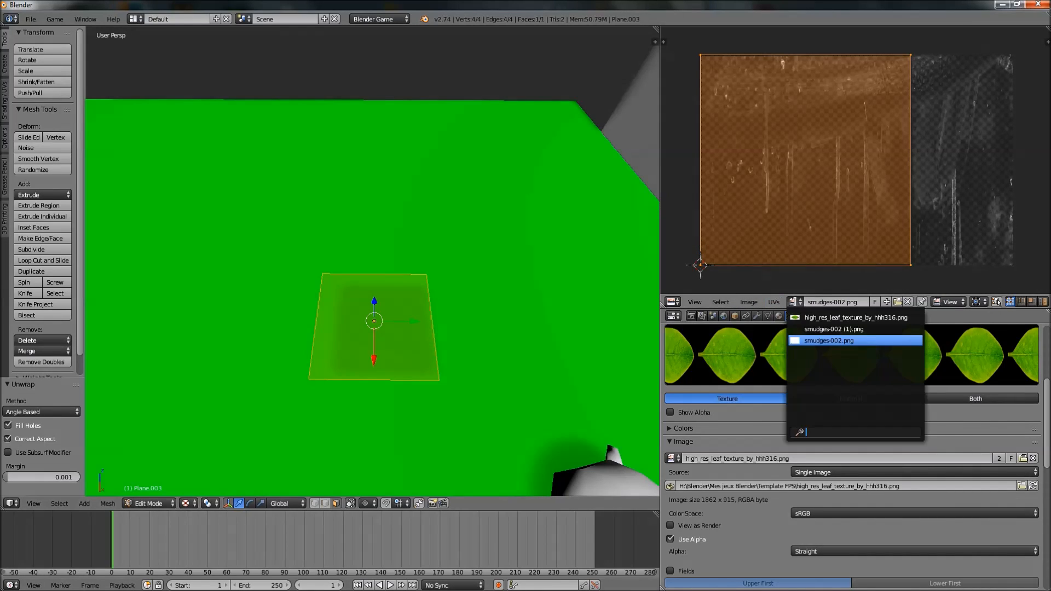
left_click(808, 322)
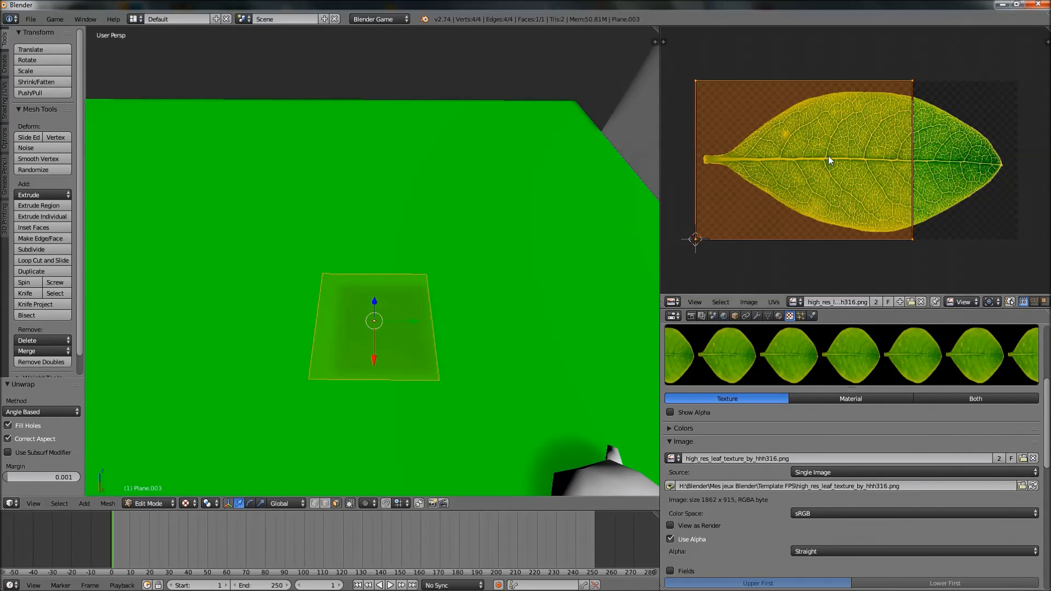
Step: Select one end edge of the plane in Edit Mode and move it 2 units along the Y axis
left_click(155, 502)
left_click(153, 474)
right_click(428, 306)
middle_click_drag(431, 305, 401, 192)
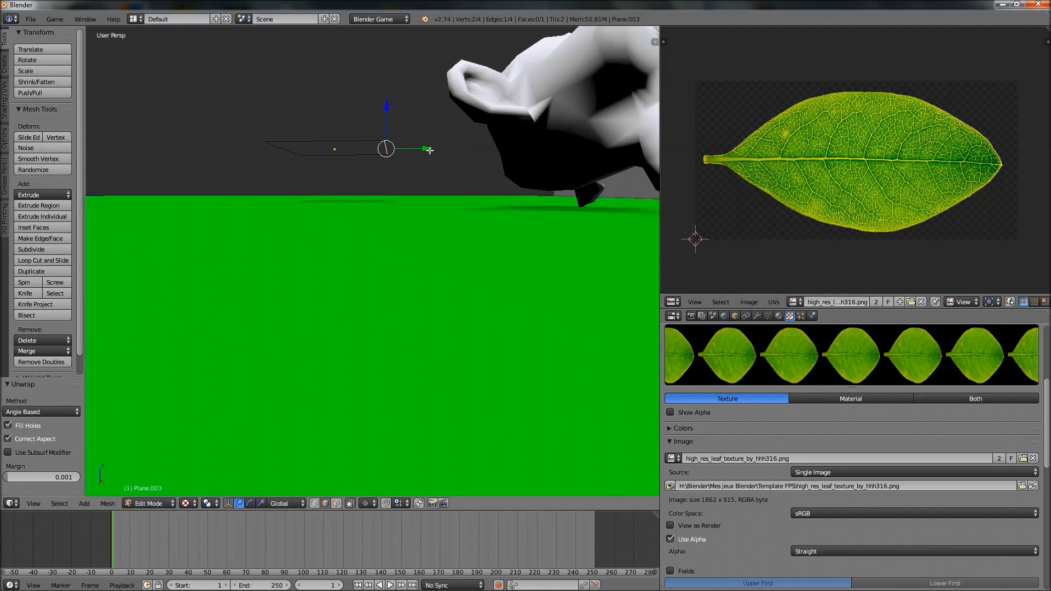
key("g")
key("y")
key("2")
key("Return")
middle_click_drag(504, 153, 465, 194)
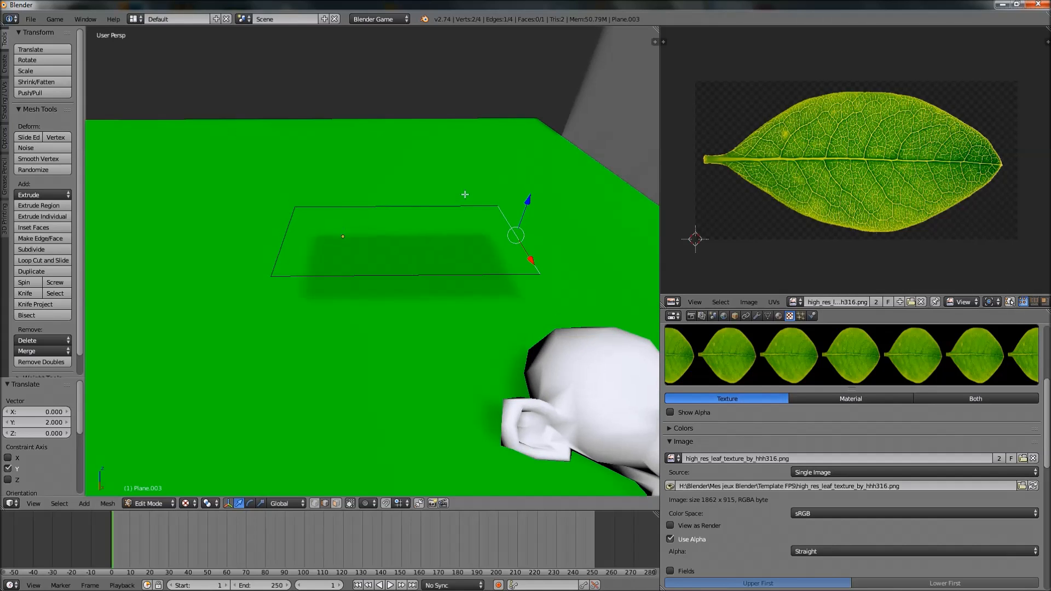
mouse_move(545, 231)
left_mouse_down()
mouse_move(515, 229)
mouse_move(532, 231)
left_mouse_up()
Step: Unwrap the whole lengthened plane again to fit the leaf image, and return to Object Mode
key("a")
key("a")
key("a")
key("u")
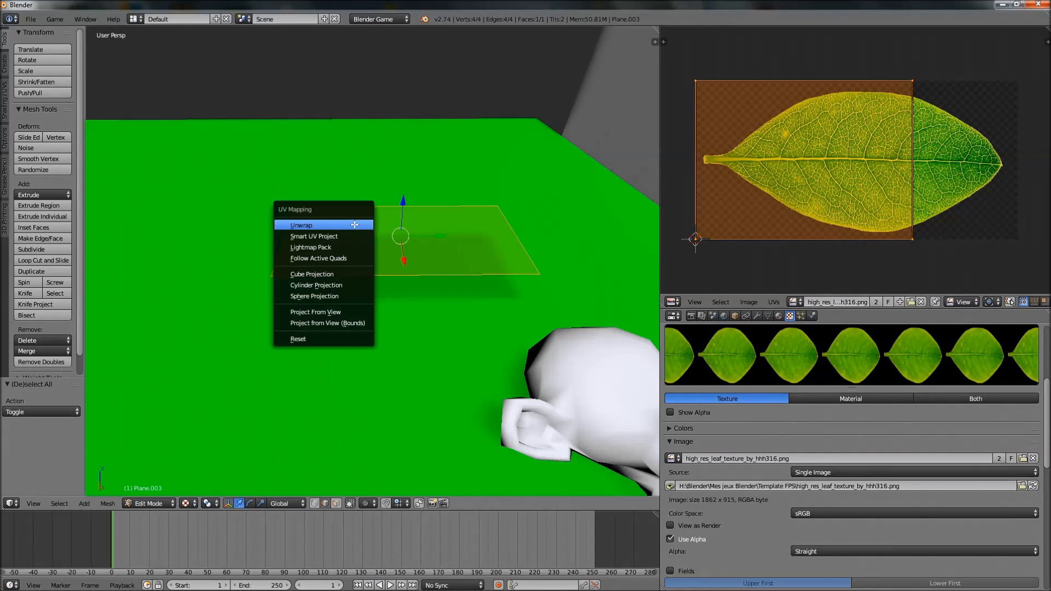
left_click(355, 225)
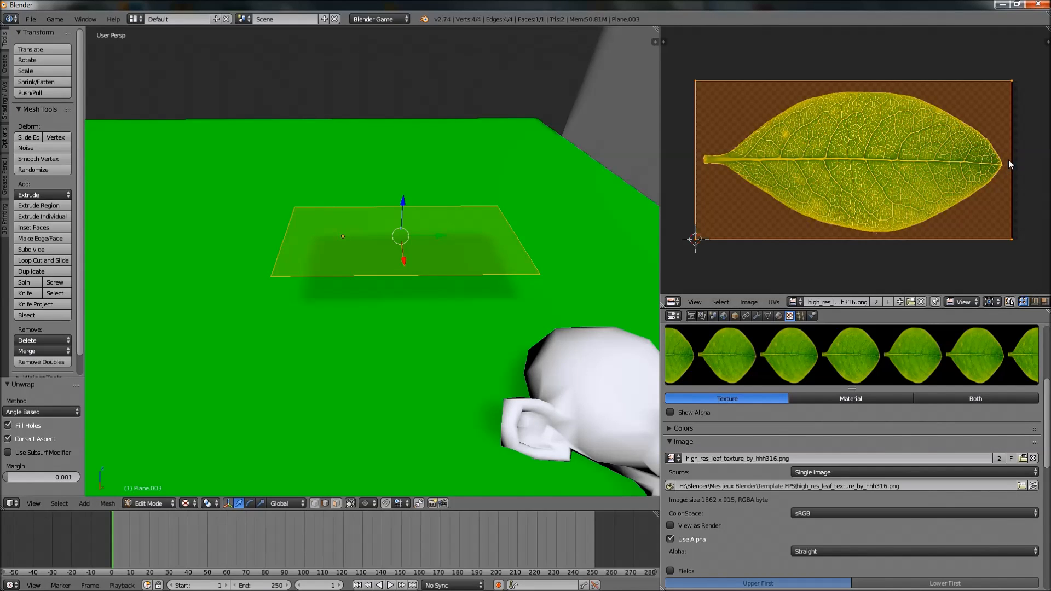
left_click(142, 507)
left_click(148, 489)
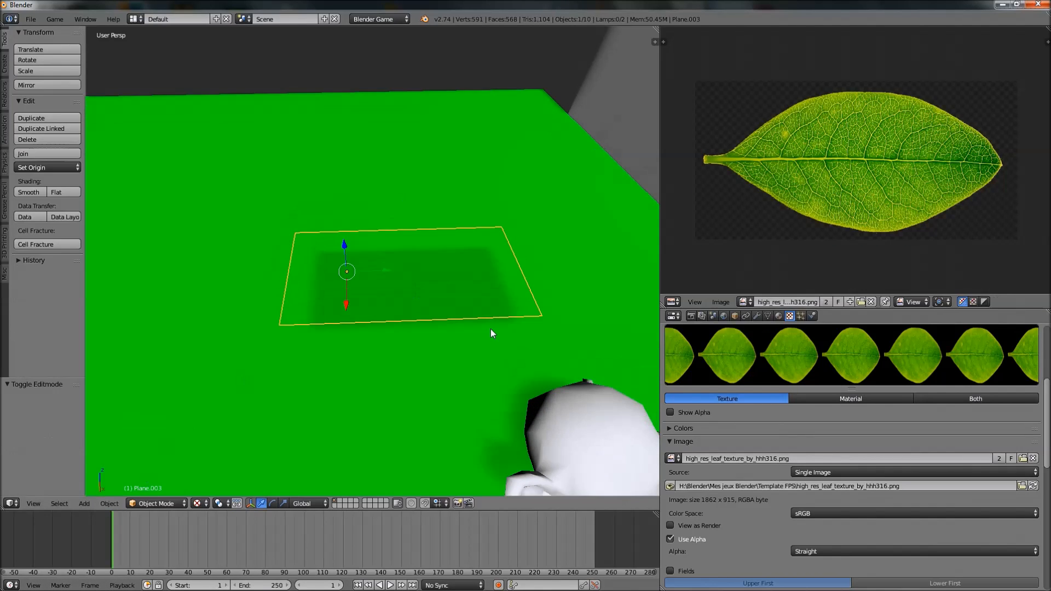
Step: Enable the leaf texture's Alpha and Color influences, both at 1.000
scroll(836, 501, "down", 2)
scroll(829, 482, "down", 4)
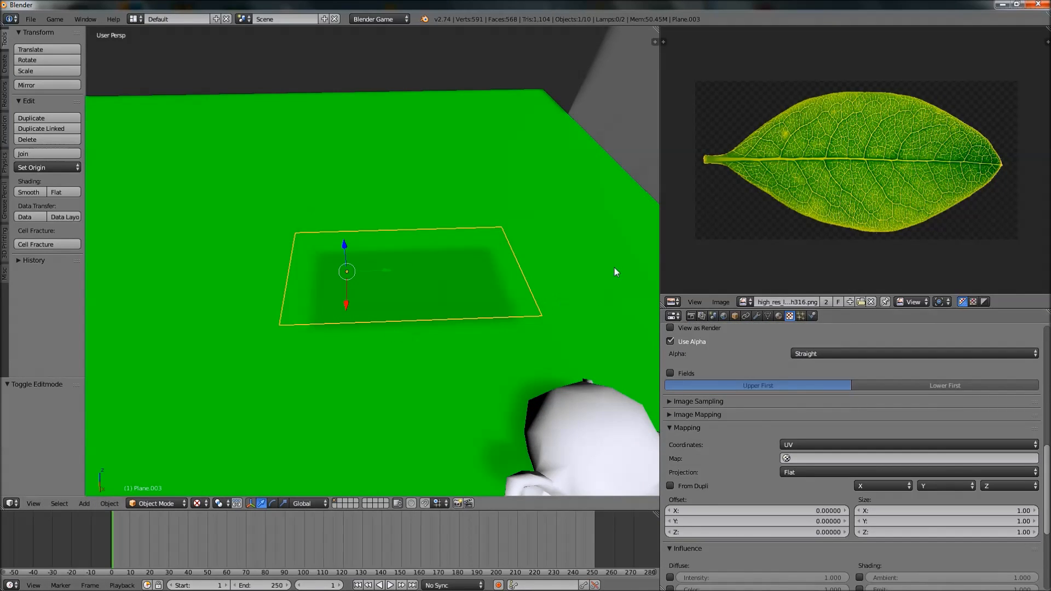
scroll(885, 480, "down", 5)
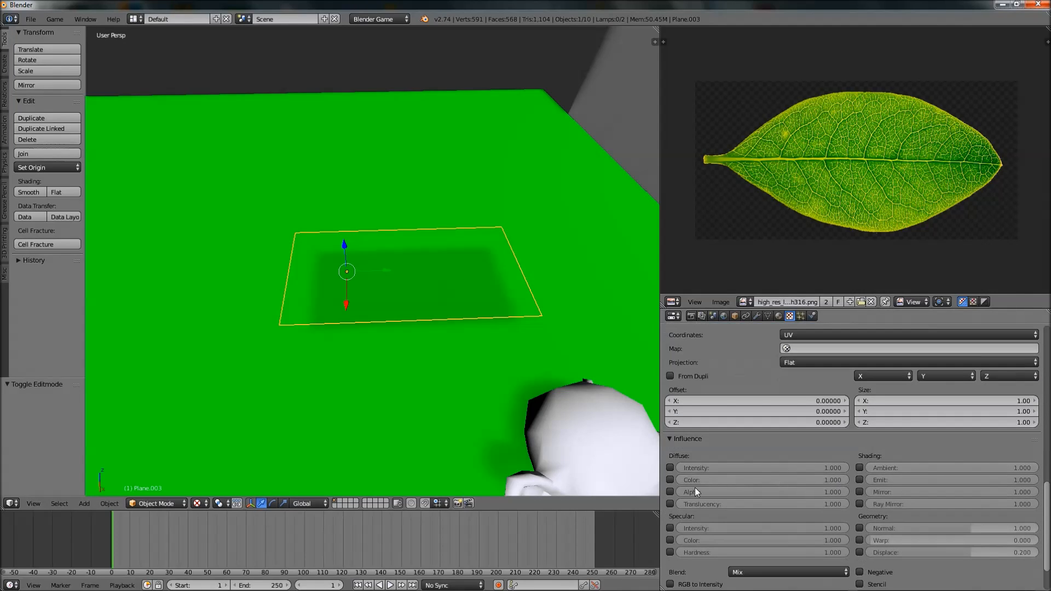
left_click(669, 491)
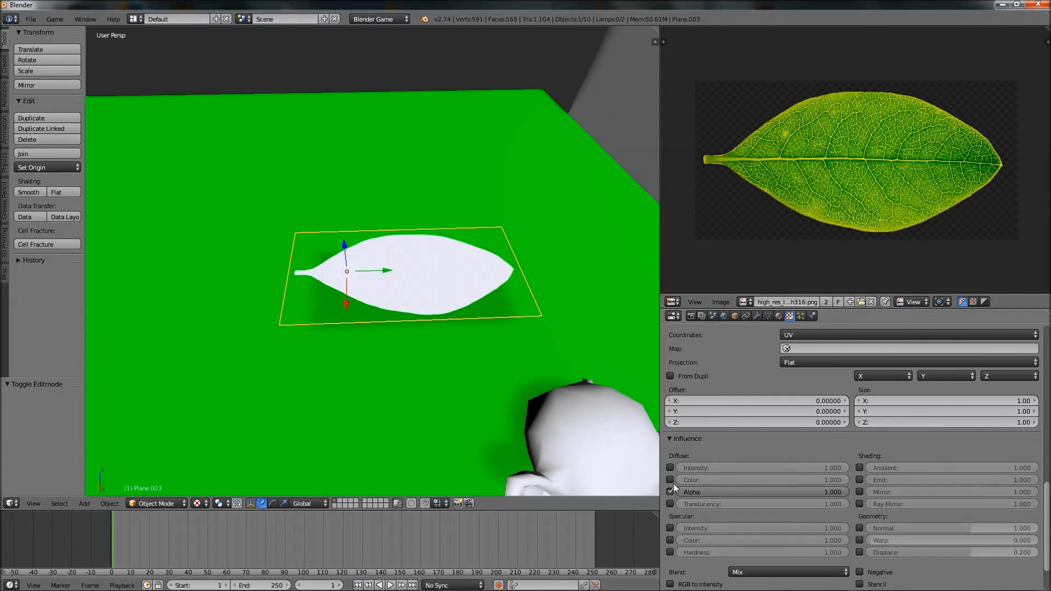
left_click(669, 479)
Step: Examine the textured leaf plane from close up, from farther away and from different angles
scroll(495, 341, "up", 5)
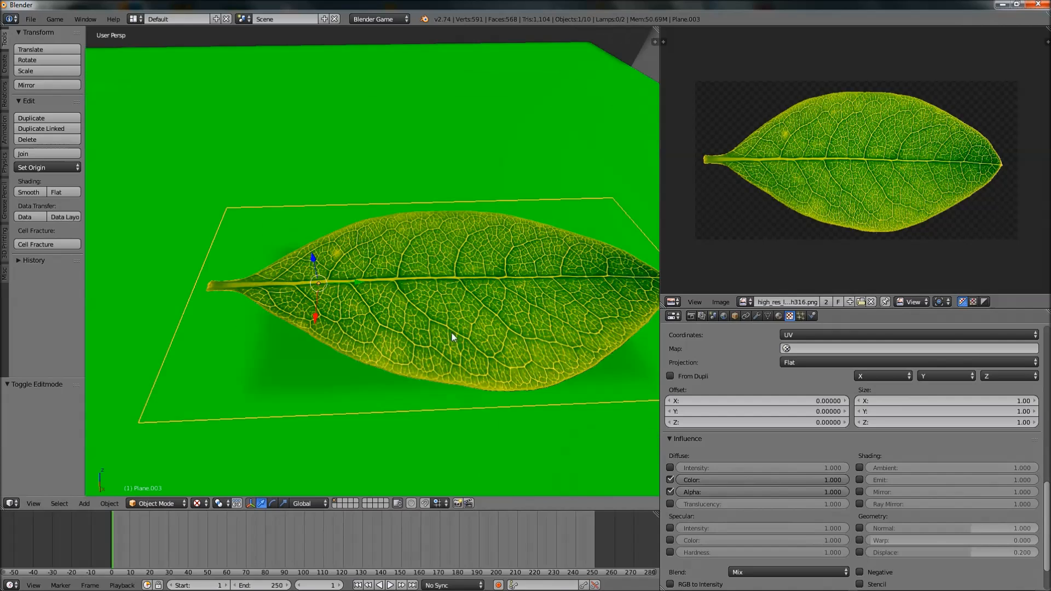
key("a")
mouse_move(405, 314)
middle_mouse_down()
mouse_move(458, 305)
mouse_move(345, 337)
mouse_move(376, 326)
mouse_move(360, 290)
middle_mouse_up()
right_click(325, 216)
scroll(354, 197, "down", 4)
middle_click_drag(353, 196, 409, 266)
scroll(450, 249, "down", 2)
scroll(430, 277, "up", 5)
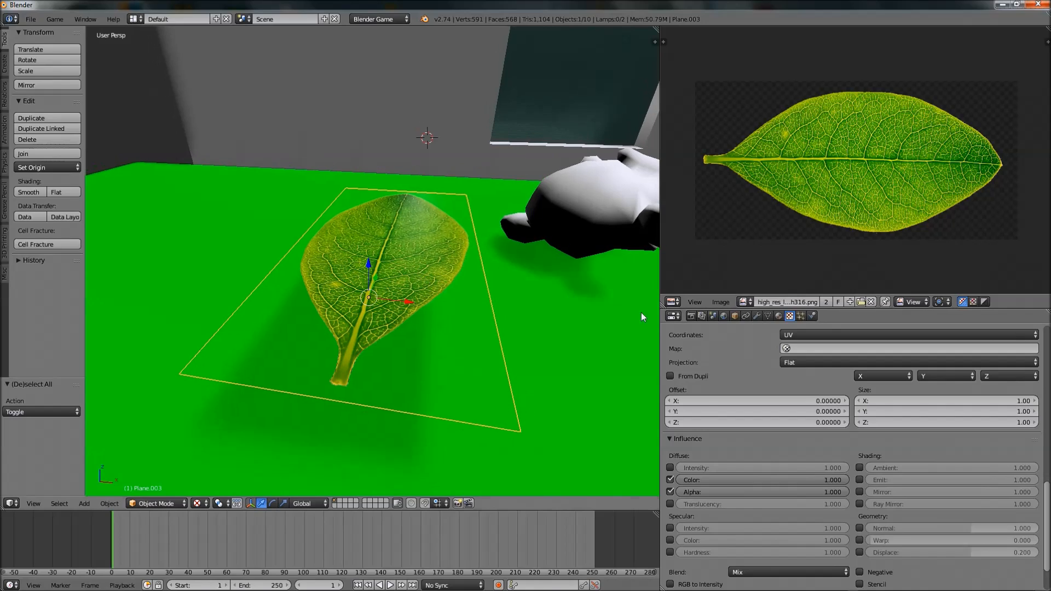
Step: Try the leaf texture without Color influence and with Alpha influence at 0.505, and restore both to 1.000
left_click(670, 479)
left_click(670, 479)
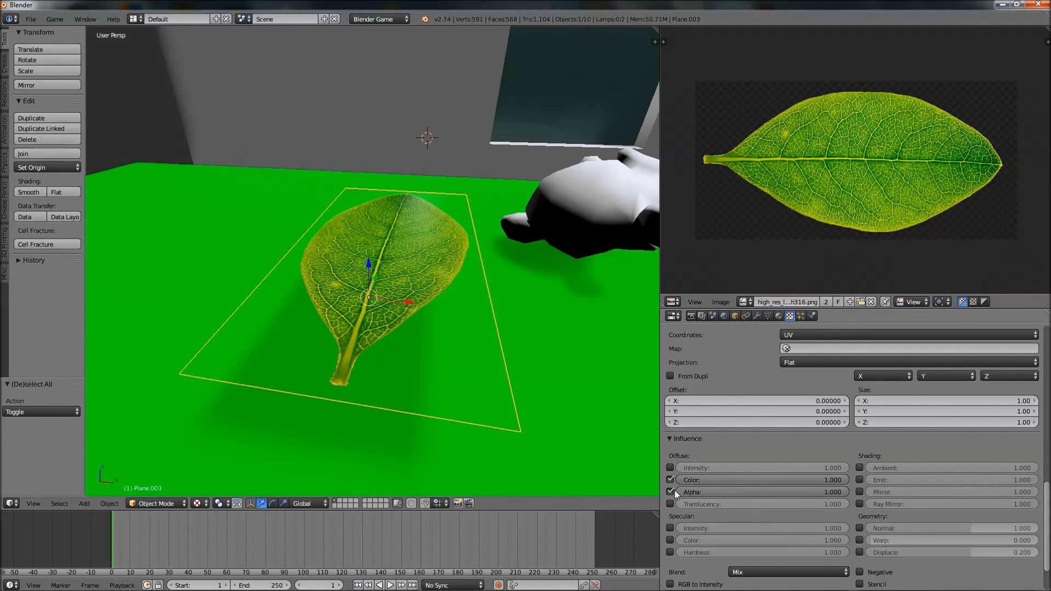
left_click_drag(727, 491, 646, 492)
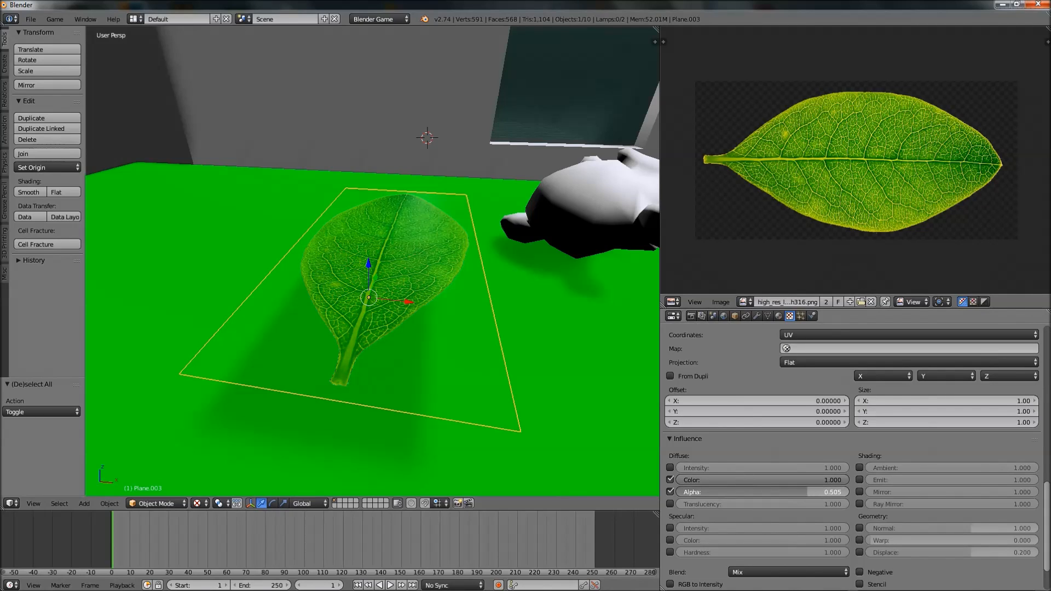
left_click_drag(808, 491, 847, 480)
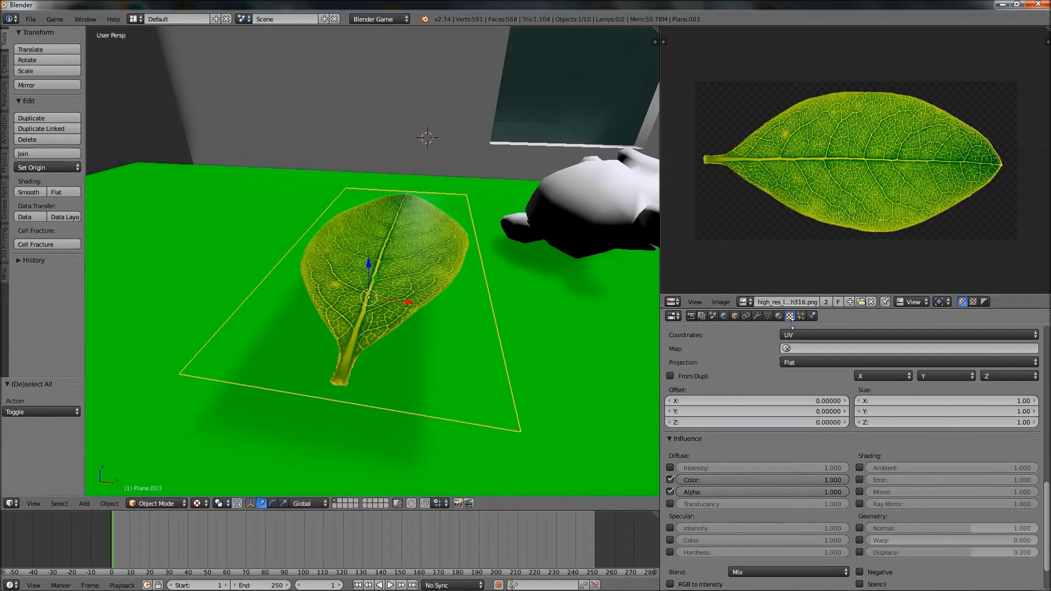
Step: Try a specular Intensity of 1.000 on the plane's material, and set it to 0.000
left_click(779, 316)
scroll(723, 432, "up", 10)
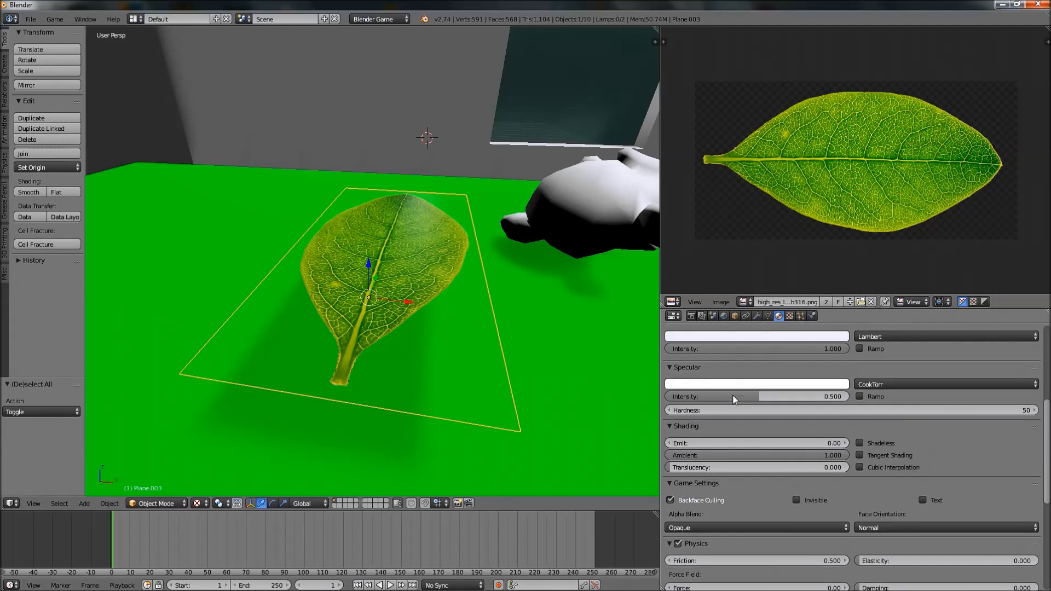
left_click_drag(746, 528, 848, 528)
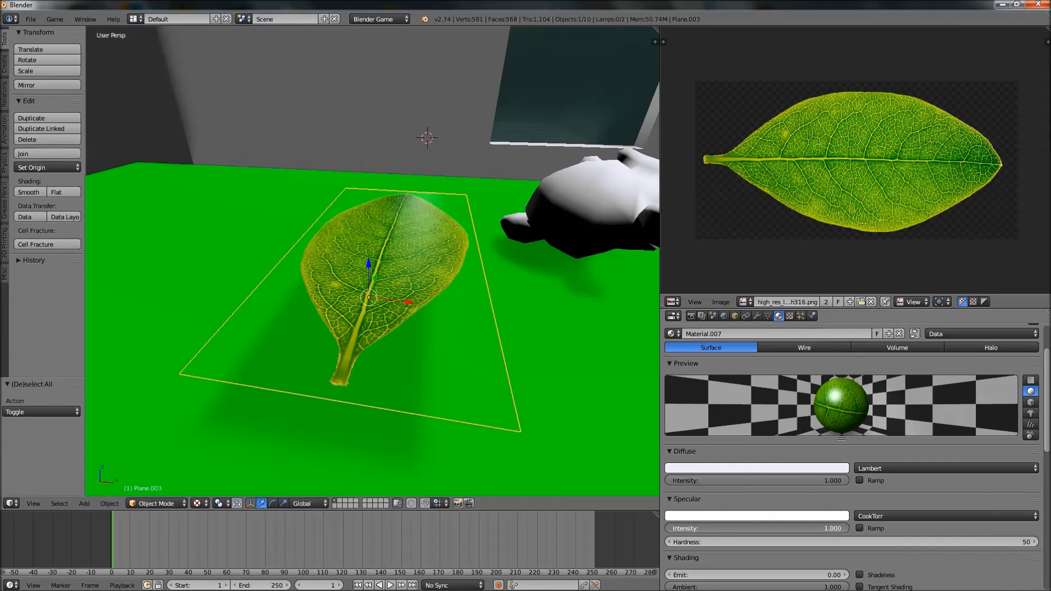
middle_click_drag(586, 420, 340, 274)
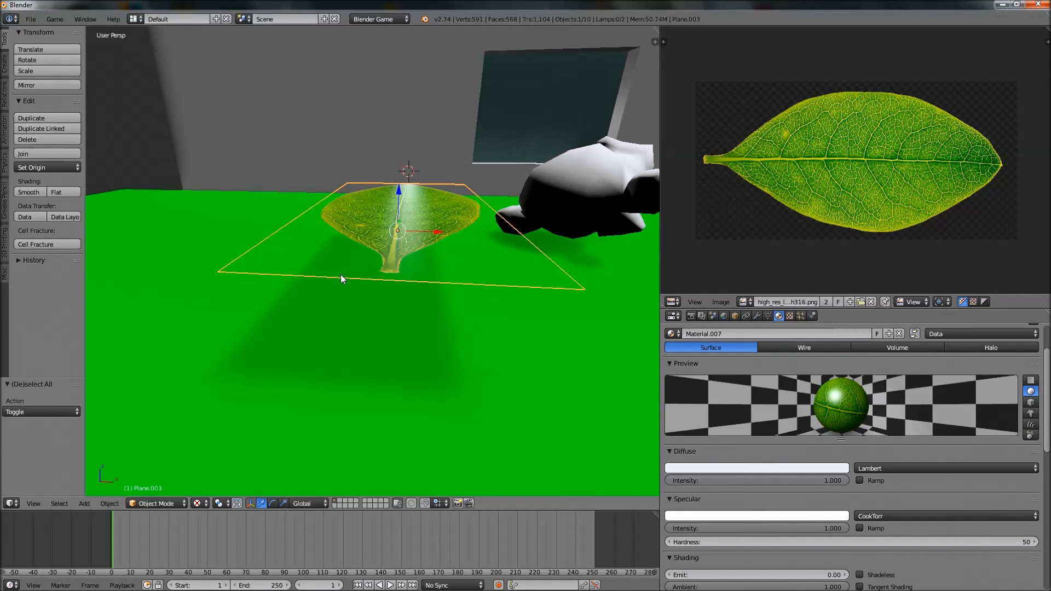
left_click_drag(806, 528, 669, 529)
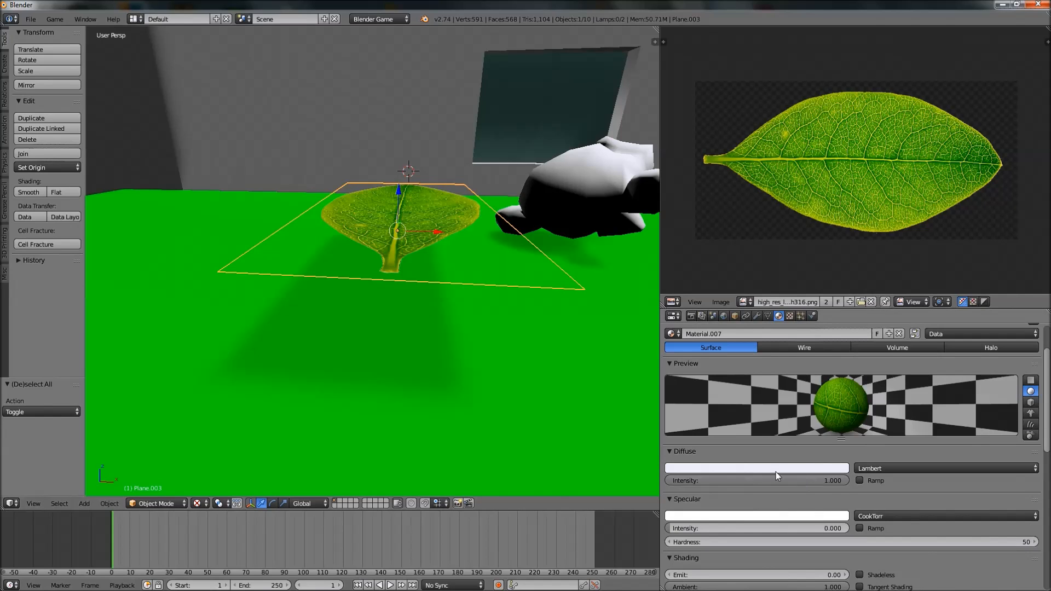
Step: Check the Alpha setting in the Z Transparency options of the plane's material
scroll(810, 482, "down", 10)
scroll(837, 510, "down", 3)
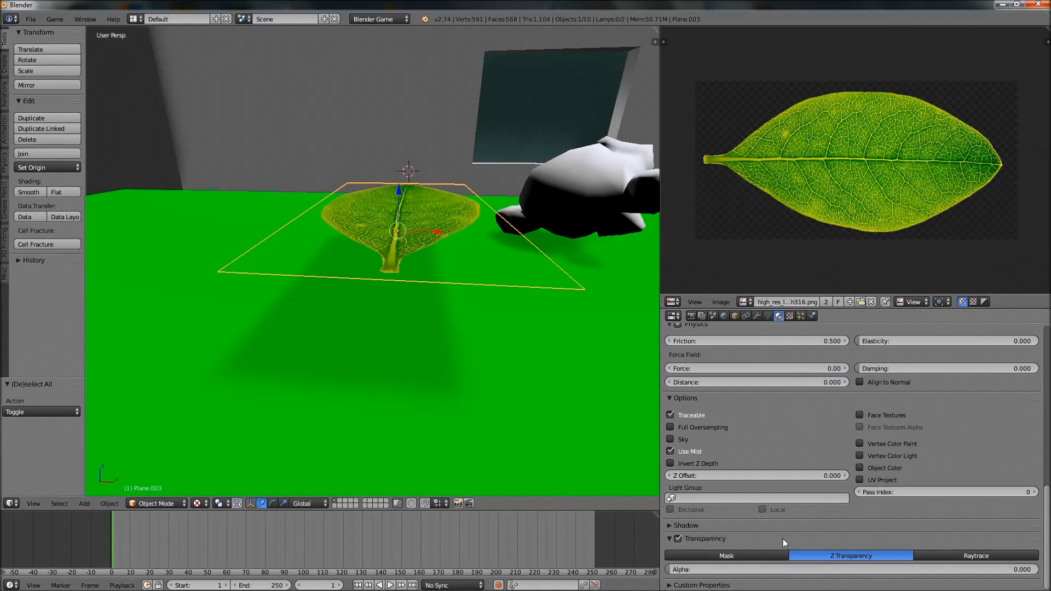
mouse_move(745, 568)
left_mouse_down()
mouse_move(937, 568)
mouse_move(744, 568)
left_mouse_up()
Step: Reselect the leaf plane and run the game engine briefly to check the leaf's transparency
middle_click_drag(485, 220, 434, 274)
key("a")
right_click(281, 261)
key("p")
key("Escape")
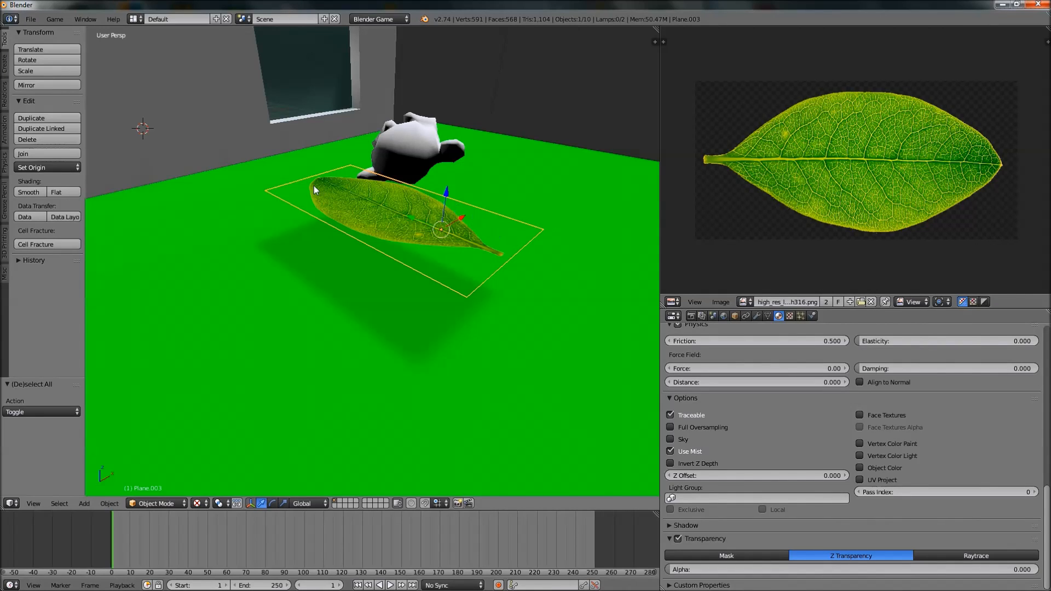
Step: Run the game again, stop it, and restart it from the camera view to check the leaf through the window glass
mouse_move(342, 252)
middle_mouse_down()
mouse_move(392, 275)
mouse_move(408, 251)
mouse_move(337, 242)
middle_mouse_up()
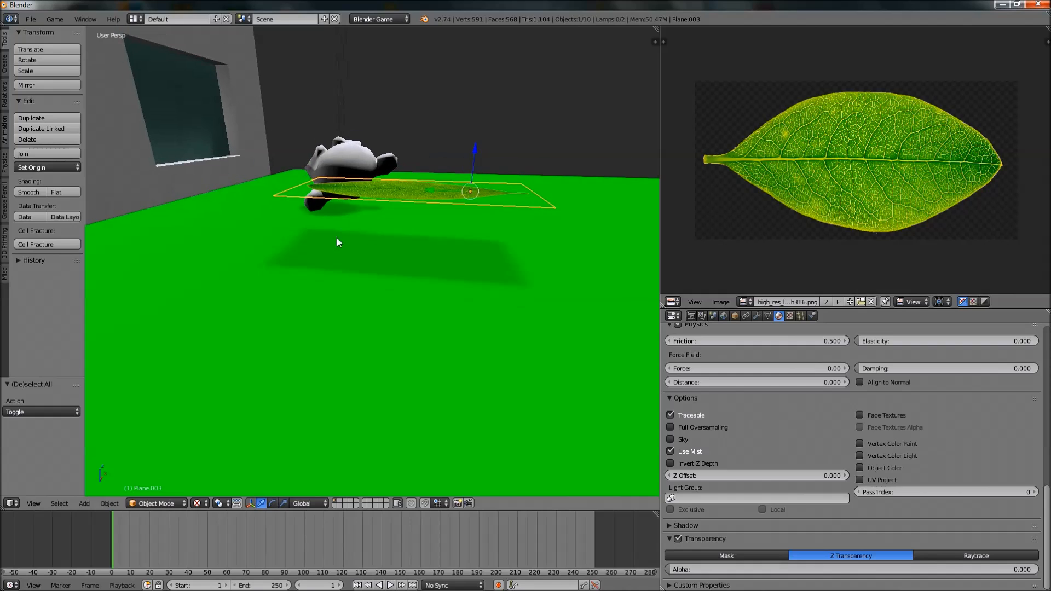
middle_click_drag(317, 192, 334, 234)
key("p")
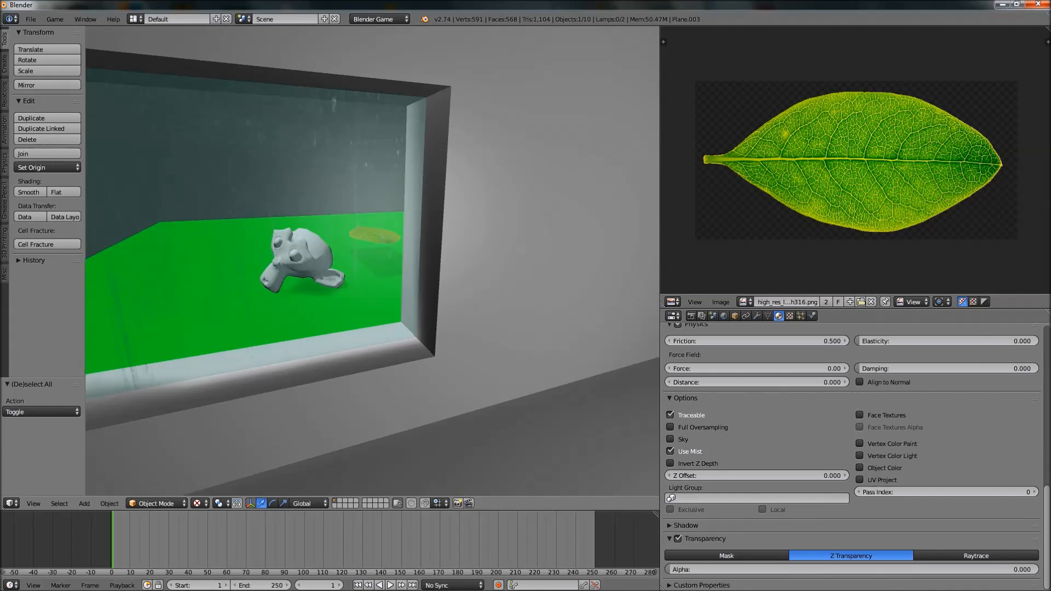
key("Escape")
key("KP_0")
key("KP_0")
key("KP_0")
key("p")
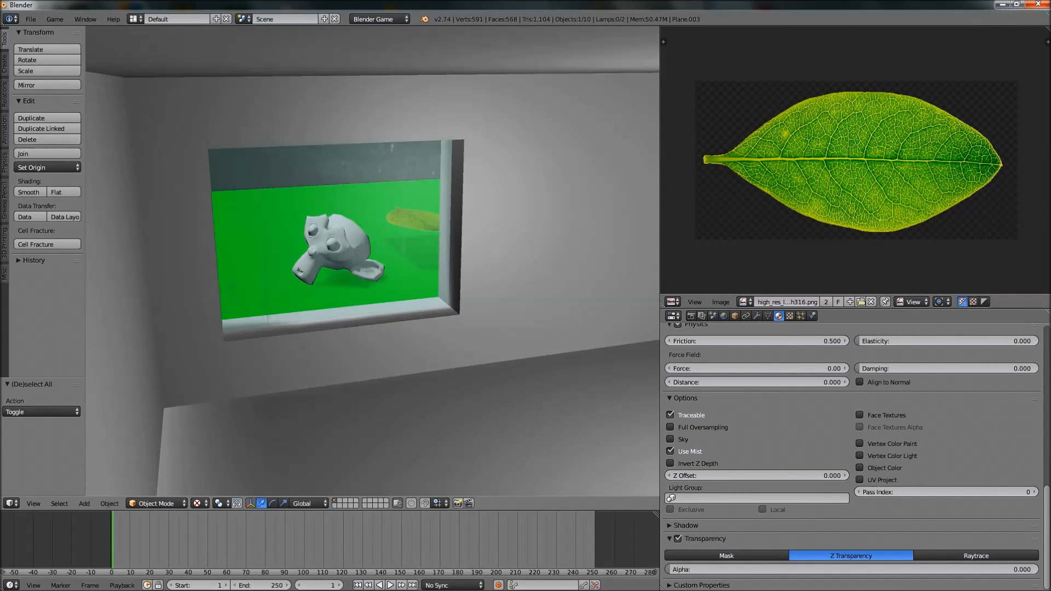